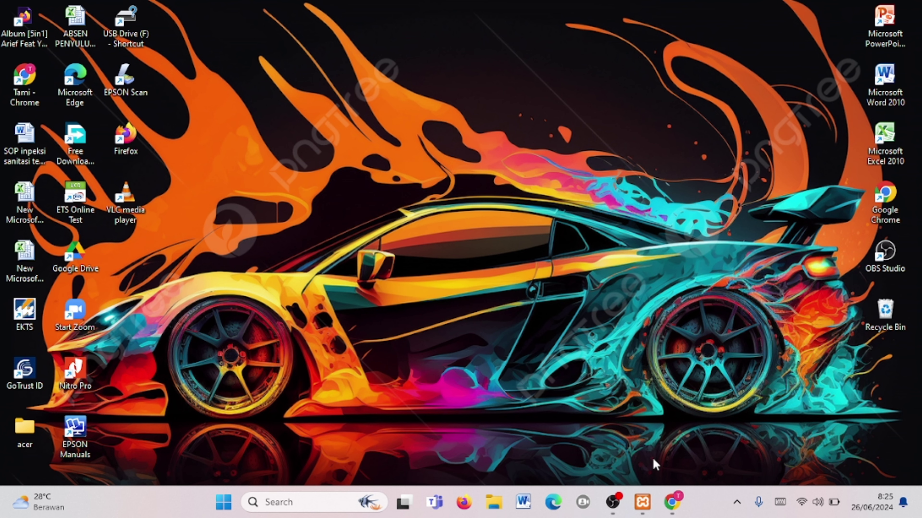
# Check the Apache and MySQL modules in the XAMPP Control Panel and switch to phpMyAdmin in Chrome.
pyautogui.click(642, 503)
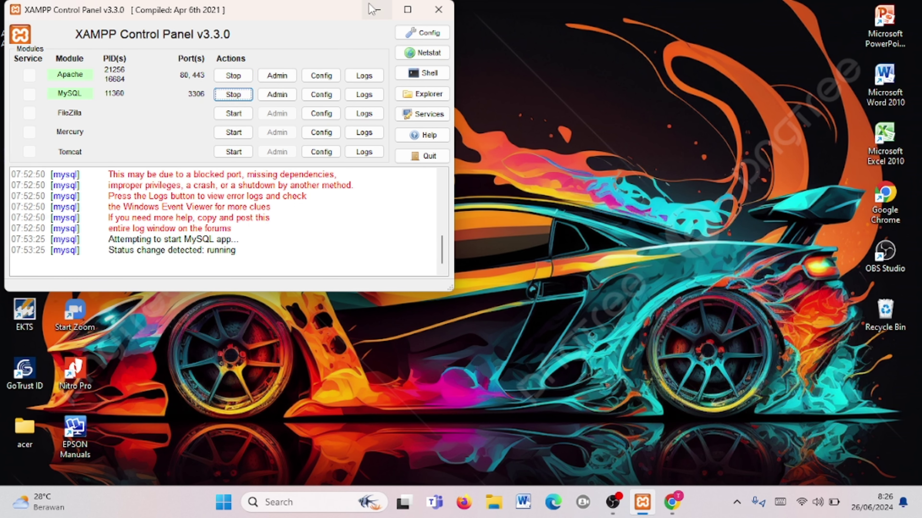
pyautogui.click(377, 11)
pyautogui.click(675, 497)
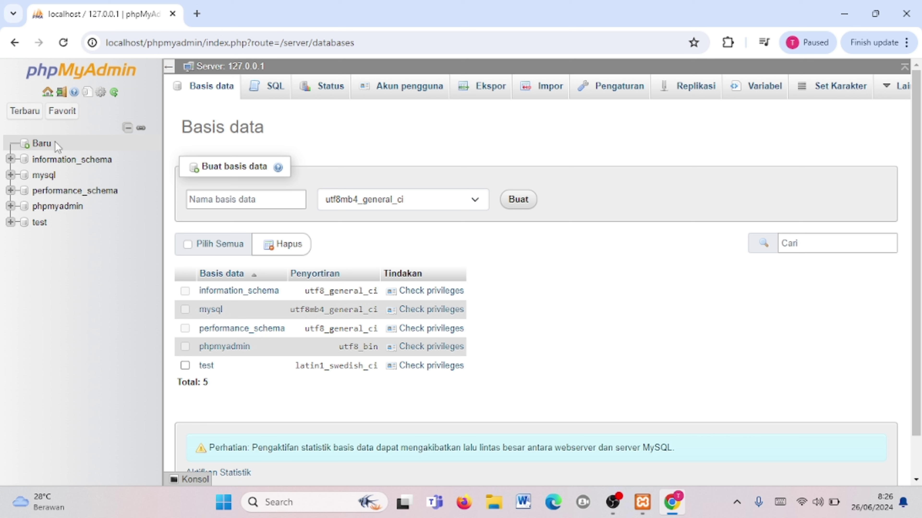
# Create a database named UAS_ followed by the student's name and student number, separated by an underscore.
pyautogui.click(220, 200)
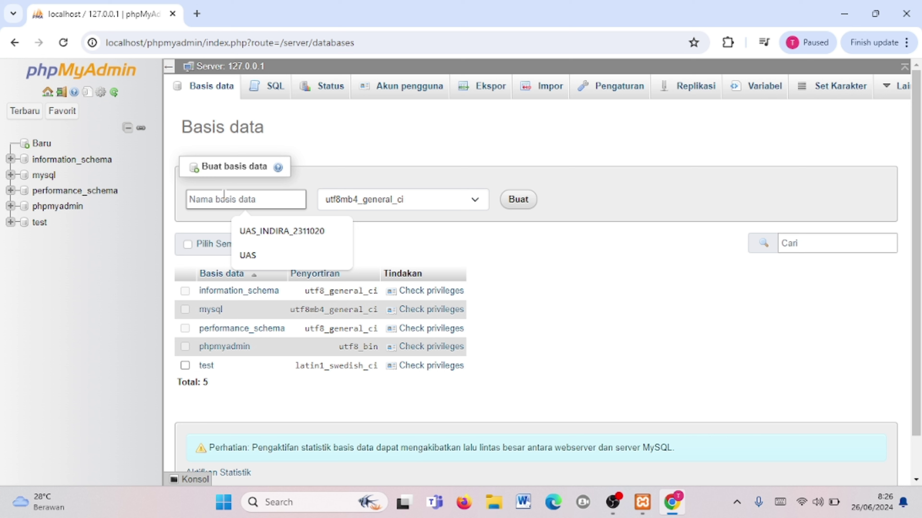
pyautogui.write('u')
pyautogui.press('BackSpace')
pyautogui.write('UAS_INDIRA')
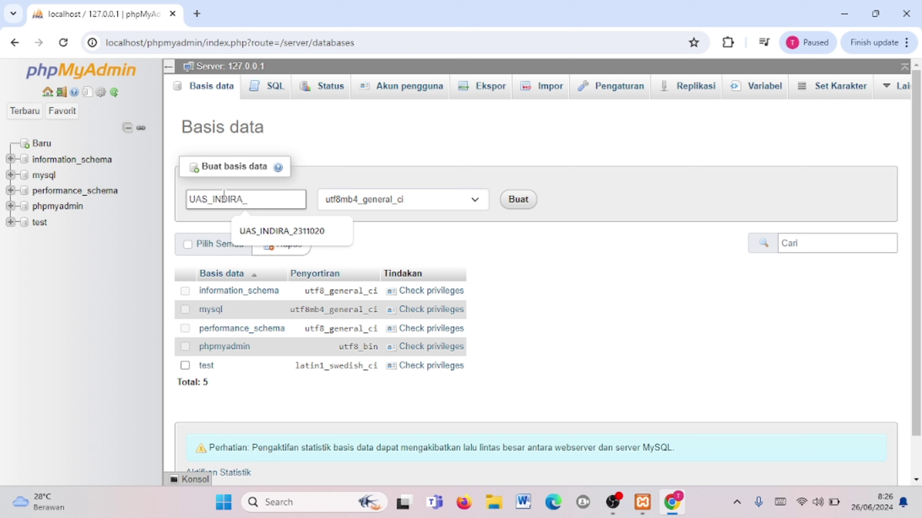
pyautogui.write('_2311020')
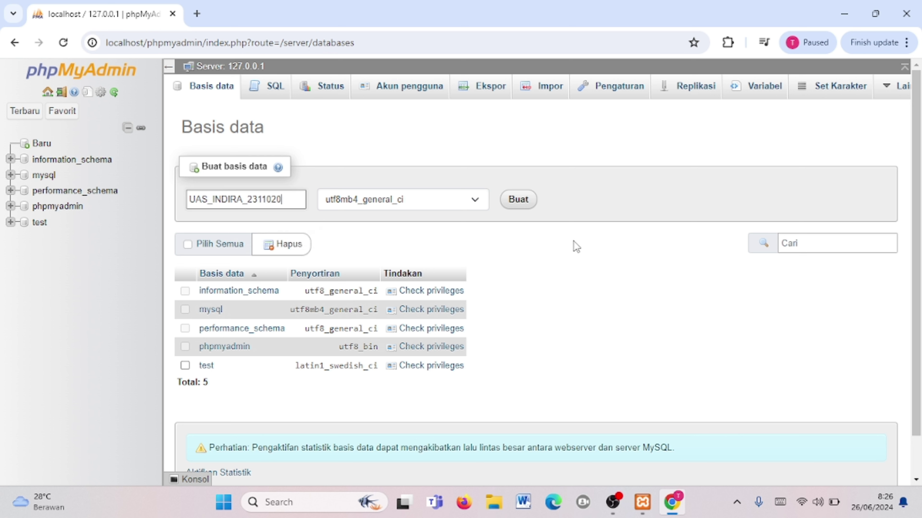
pyautogui.click(533, 200)
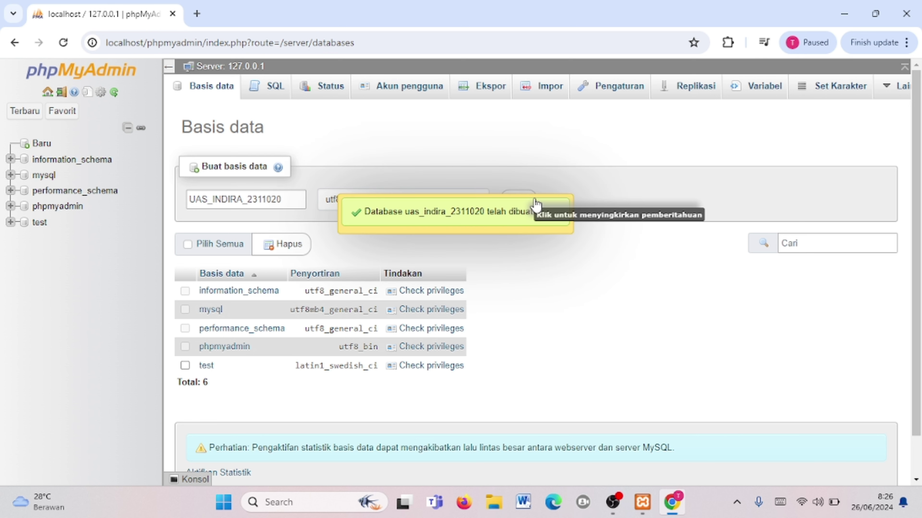
# Start a new table named tb_pasien with 7 columns in the new UAS database.
pyautogui.click(72, 238)
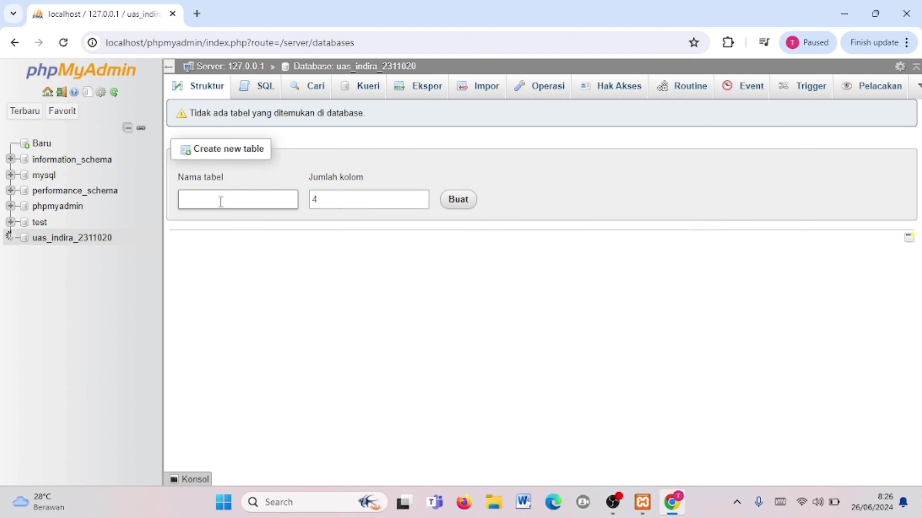
pyautogui.click(221, 199)
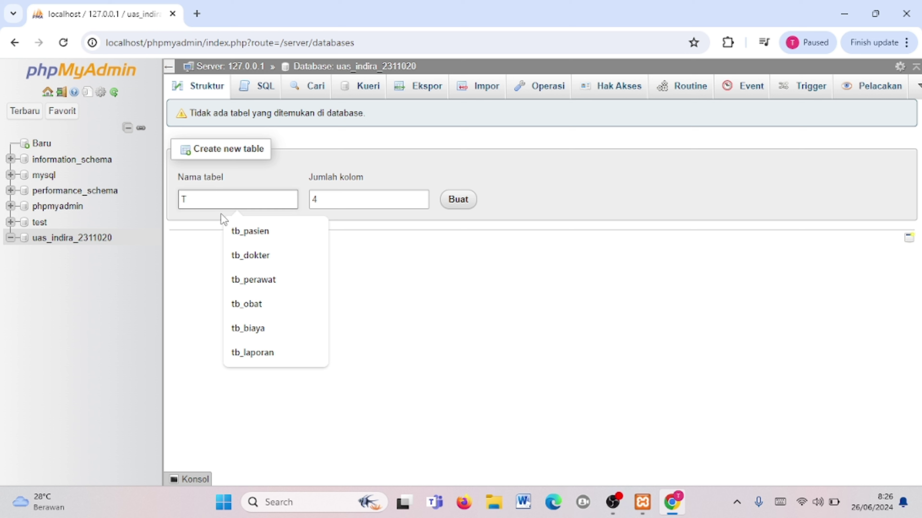
pyautogui.press('BackSpace')
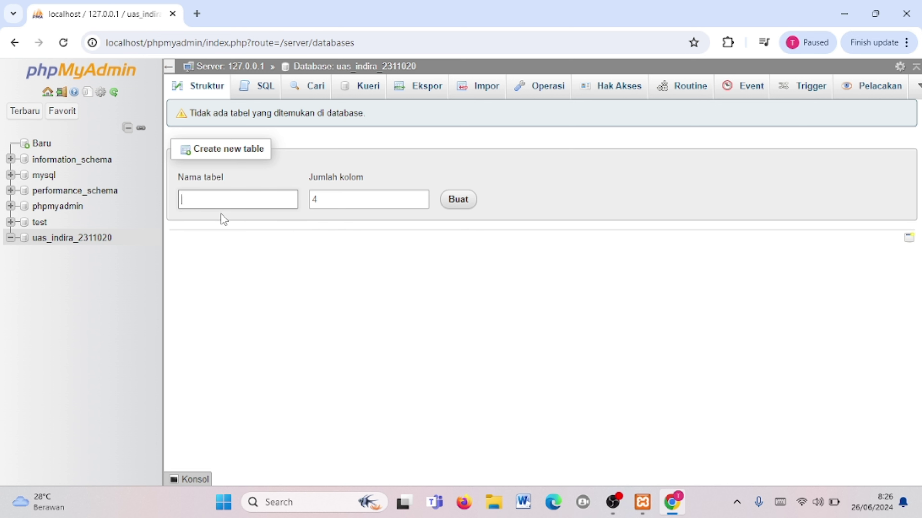
pyautogui.write('tb')
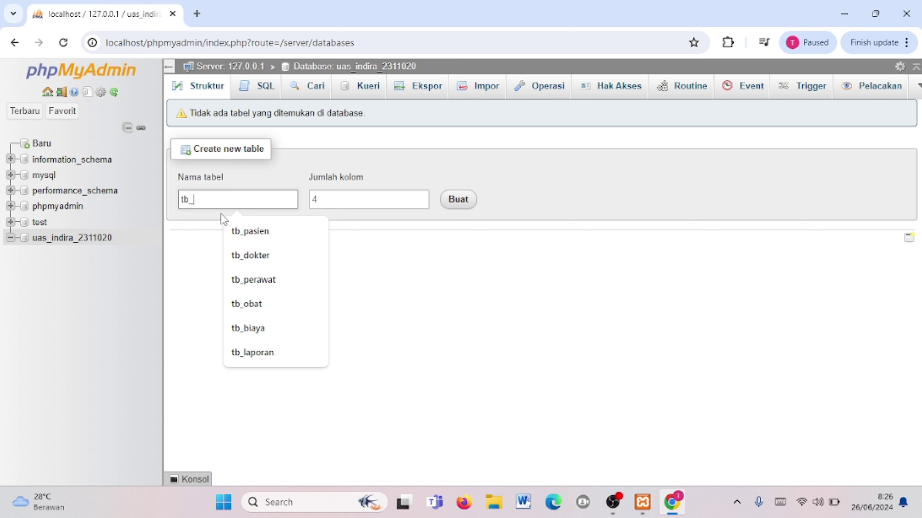
pyautogui.write('_pasien')
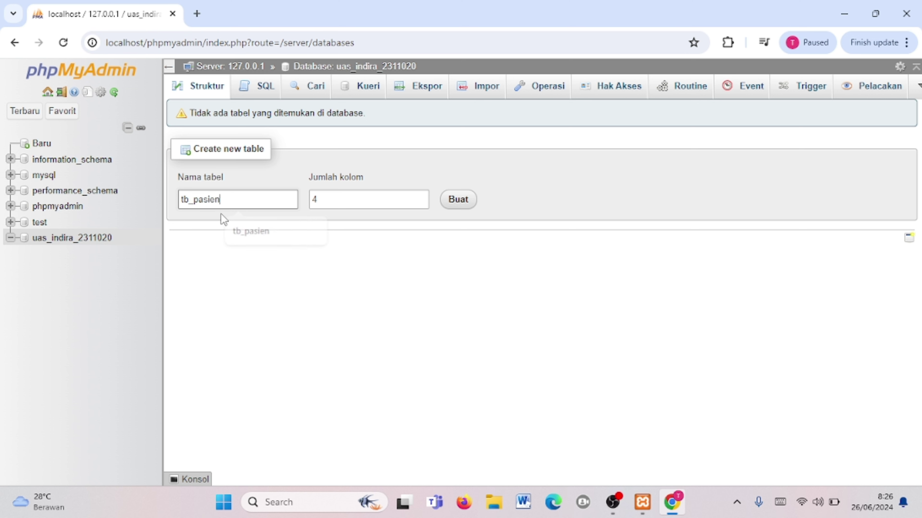
pyautogui.doubleClick(357, 204)
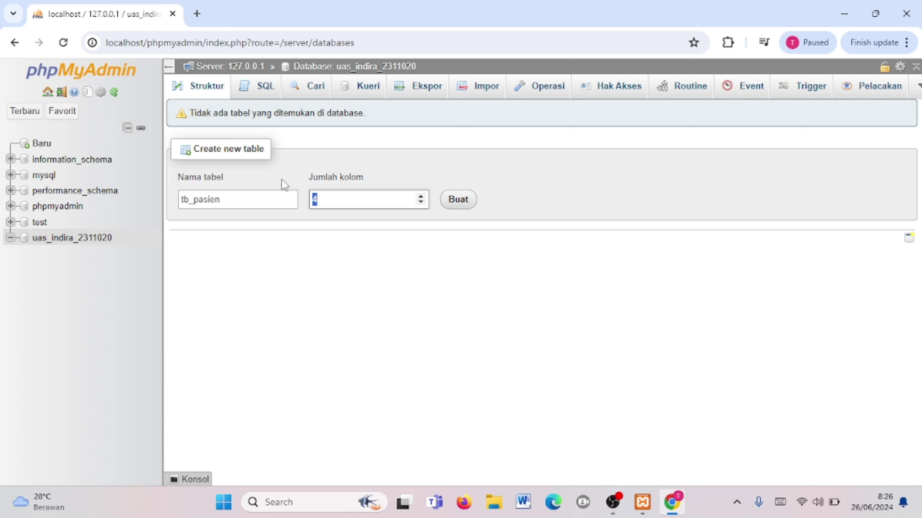
pyautogui.write('7')
pyautogui.click(456, 204)
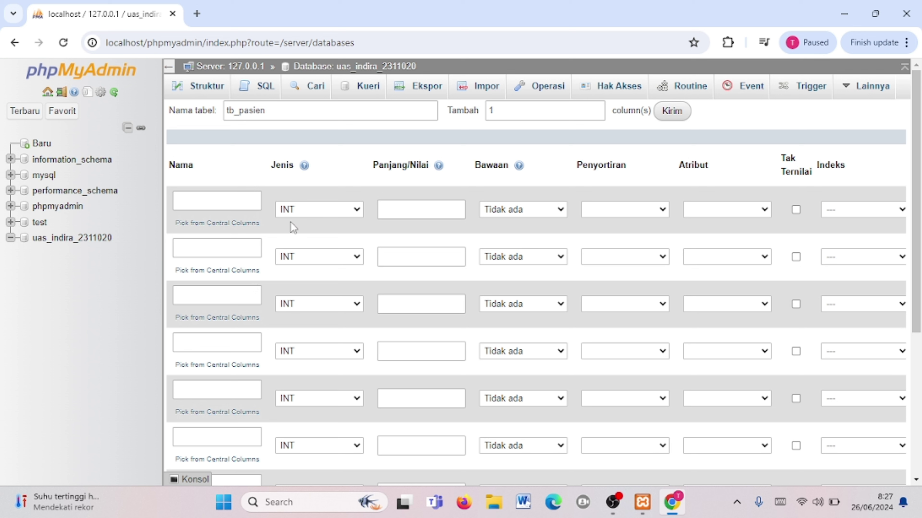
# Name the first column of tb_pasien id_pasien.
pyautogui.click(222, 198)
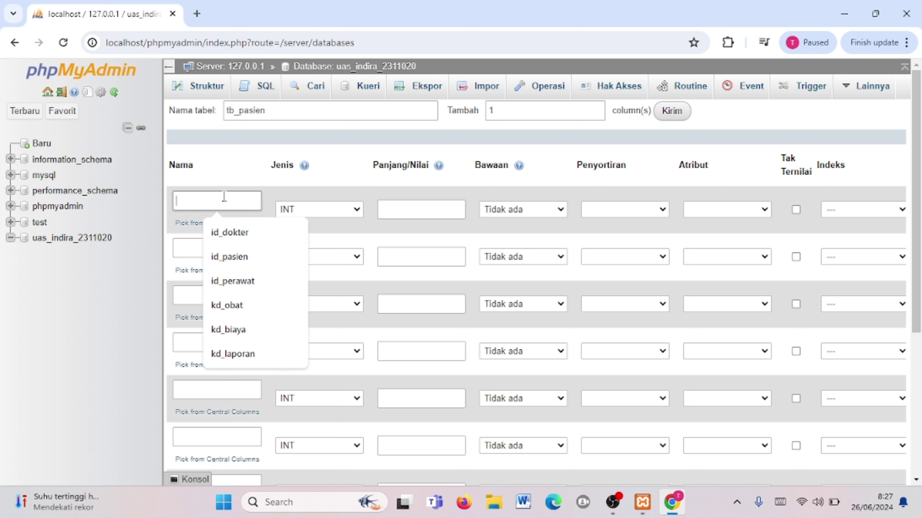
pyautogui.write('id')
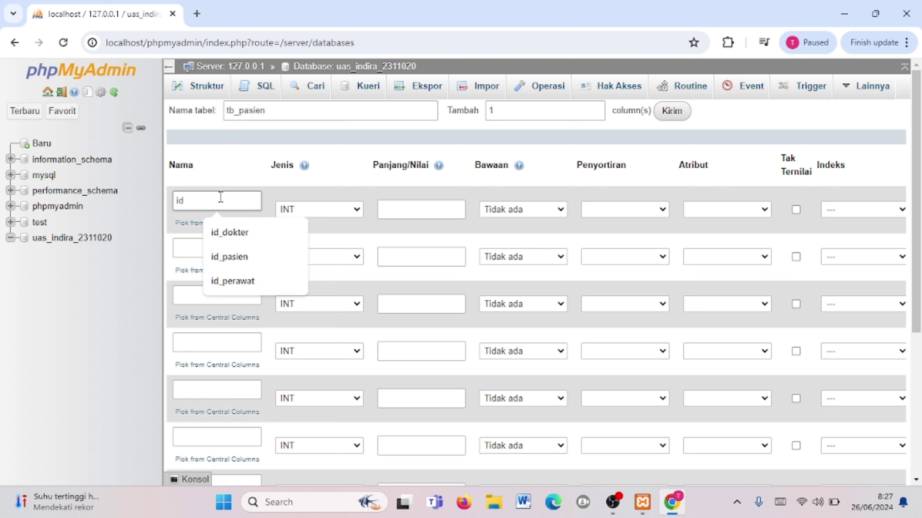
pyautogui.write('_paie')
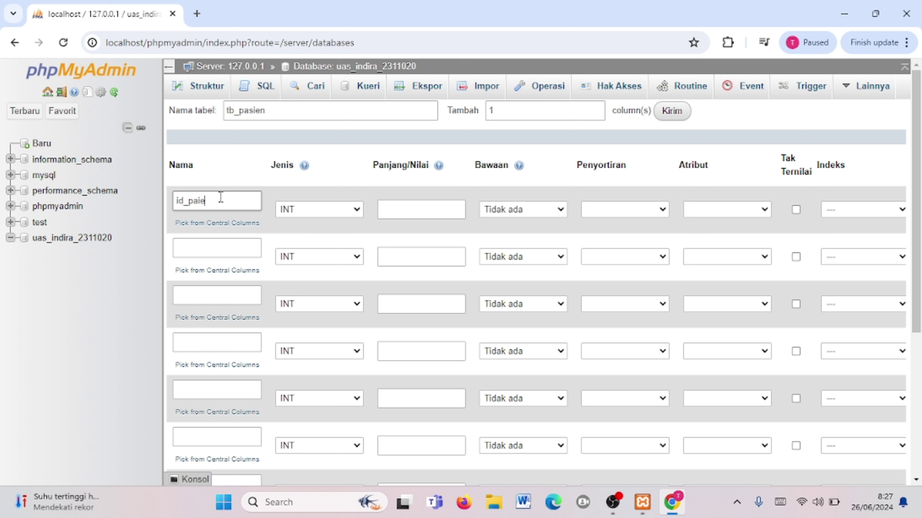
pyautogui.press('BackSpace')
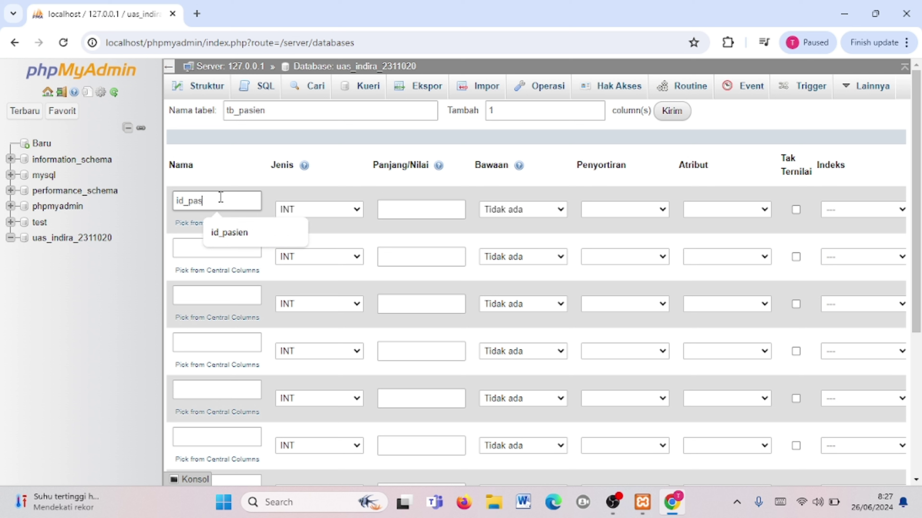
pyautogui.write('sie')
pyautogui.click(230, 233)
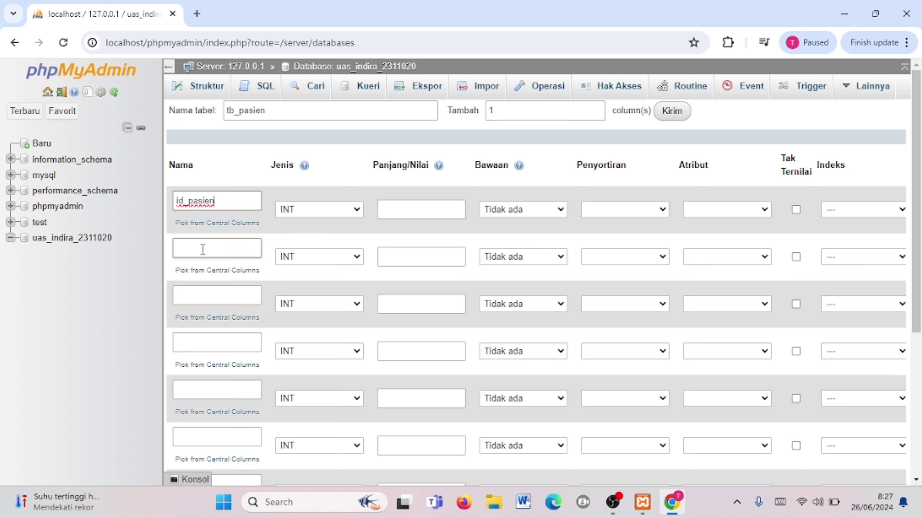
# Name the second column nama_pasien and the third column jenis_kelamin.
pyautogui.click(203, 250)
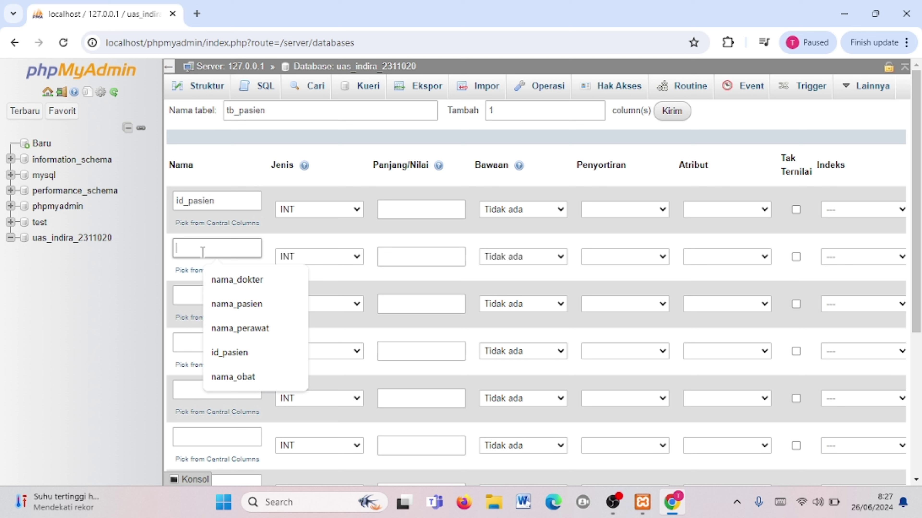
pyautogui.write('nama_')
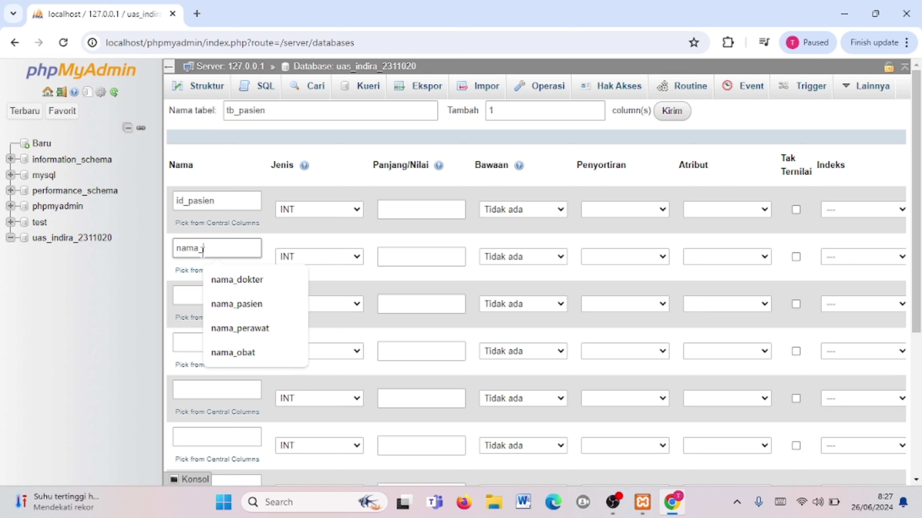
pyautogui.write('pasien')
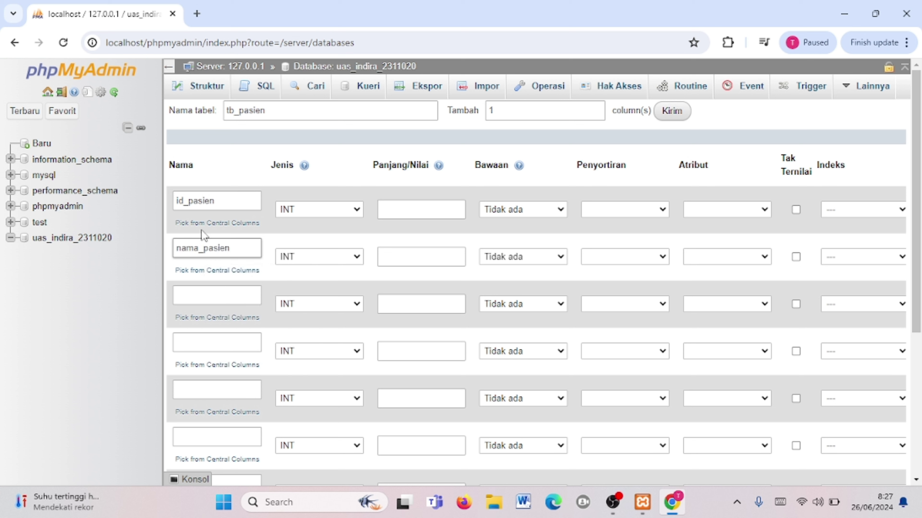
pyautogui.click(224, 293)
pyautogui.write('jenis_')
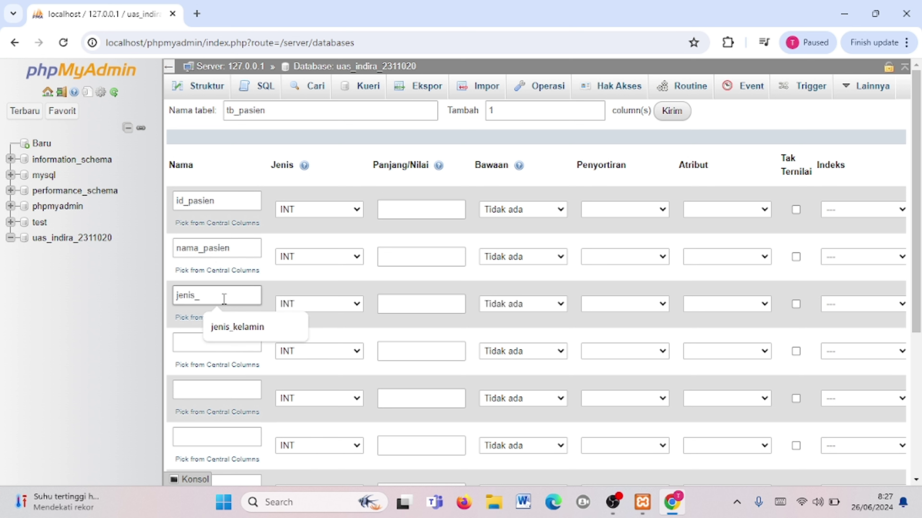
pyautogui.write('kelamin')
# Name the fourth column no_telp and the fifth column alamat.
pyautogui.click(212, 351)
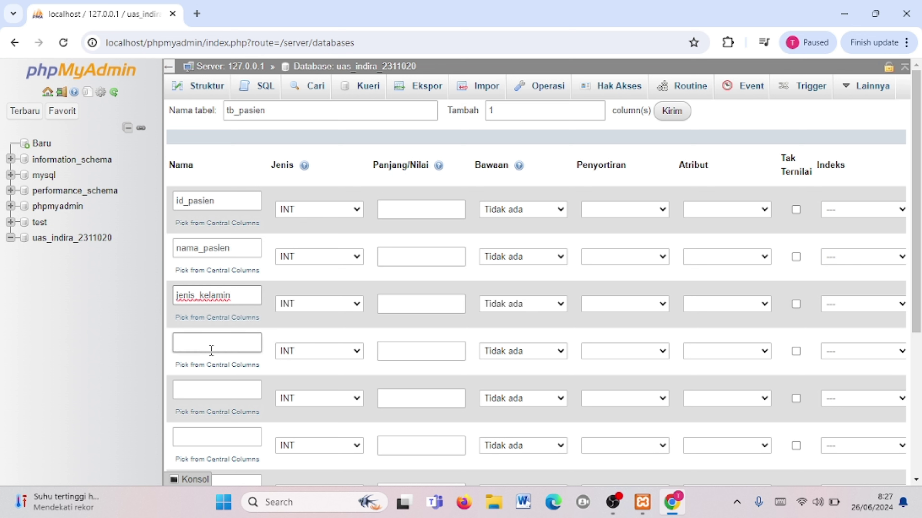
pyautogui.click(213, 351)
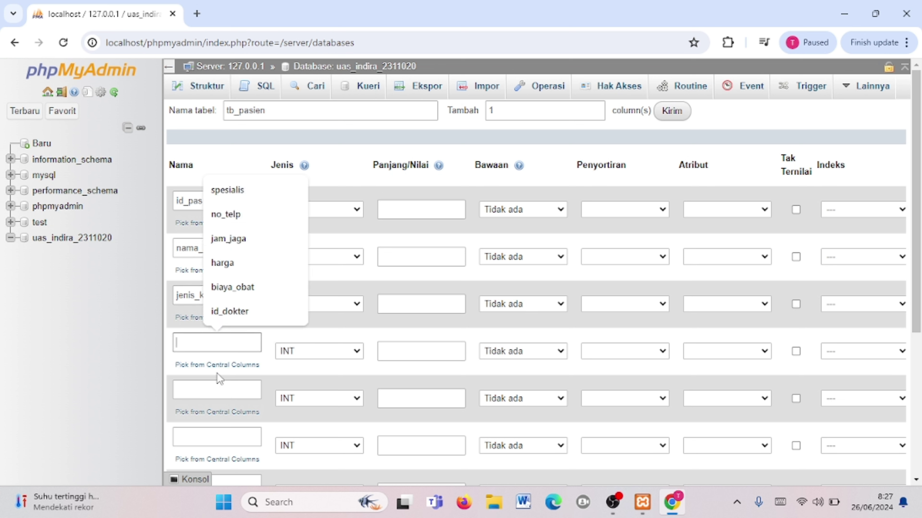
pyautogui.write('n')
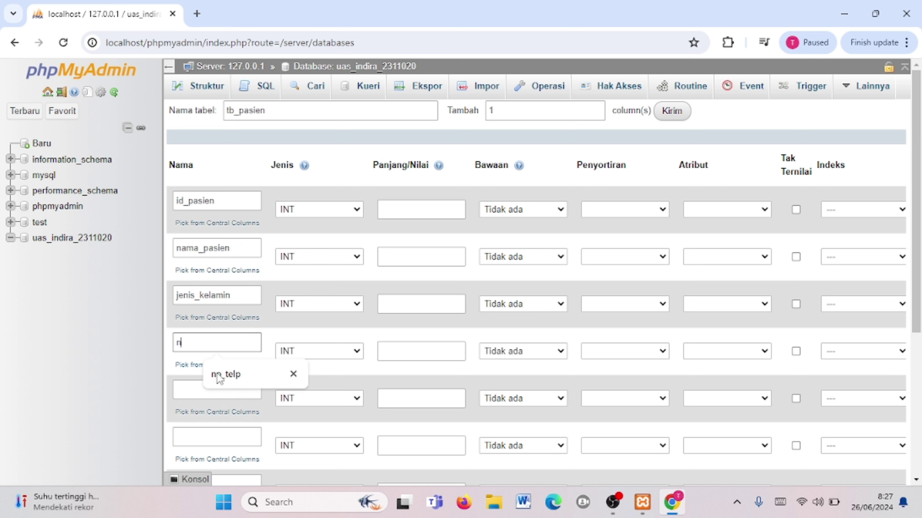
pyautogui.write('o_telph')
pyautogui.press('BackSpace')
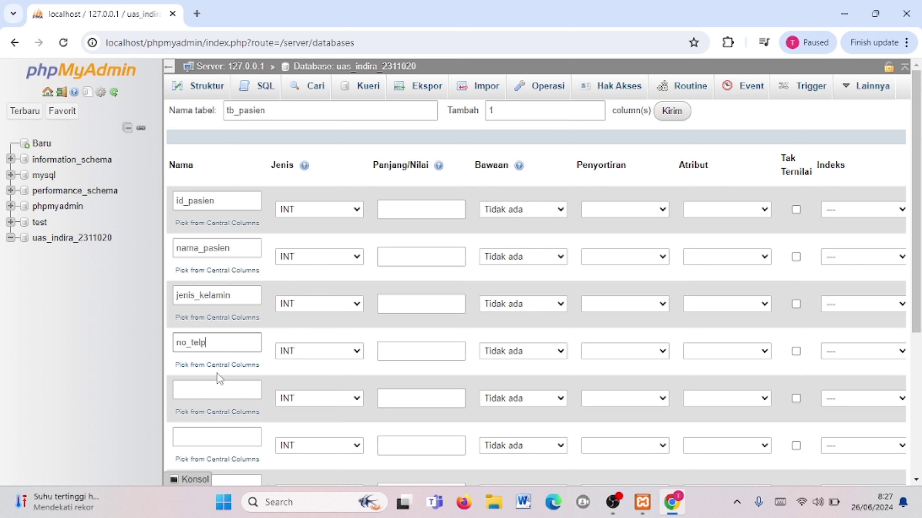
pyautogui.click(208, 389)
pyautogui.write('alam')
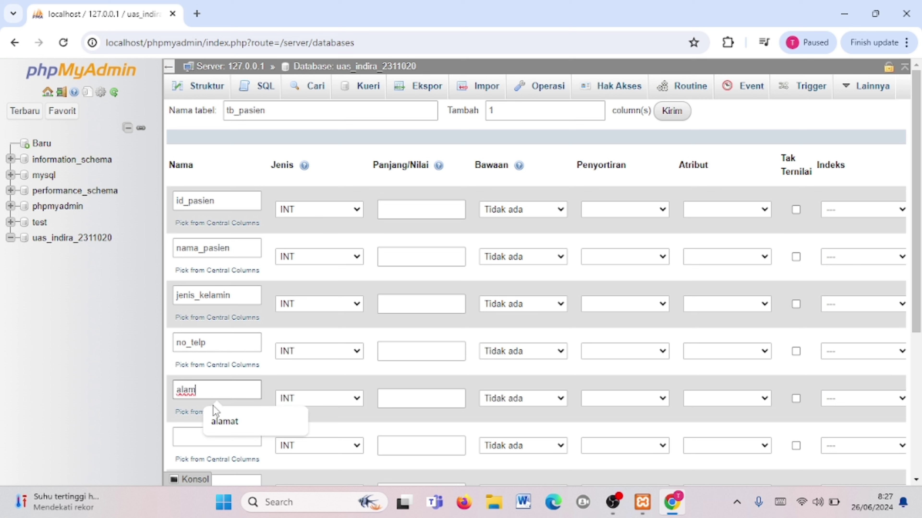
pyautogui.write('at')
# Name the sixth column of tb_pasien keluhan_pasien.
pyautogui.scroll(-5, 218, 381)
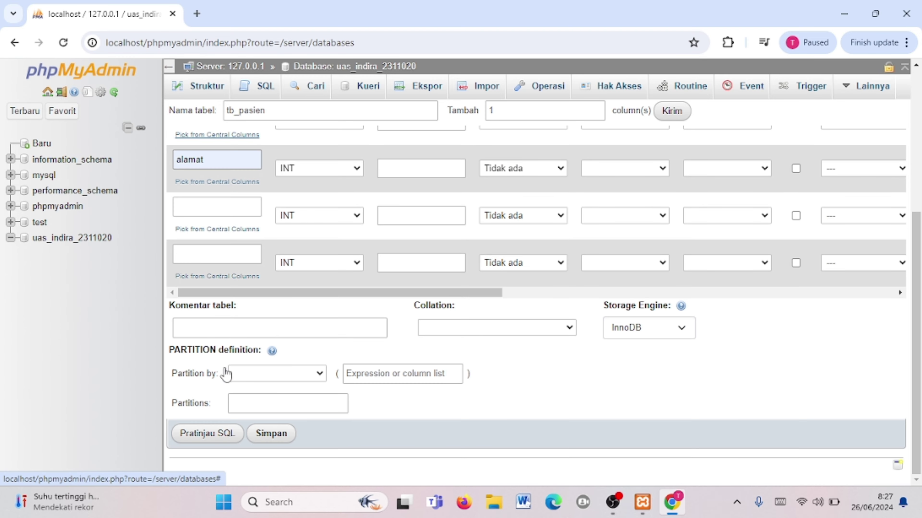
pyautogui.click(206, 209)
pyautogui.write('kelu')
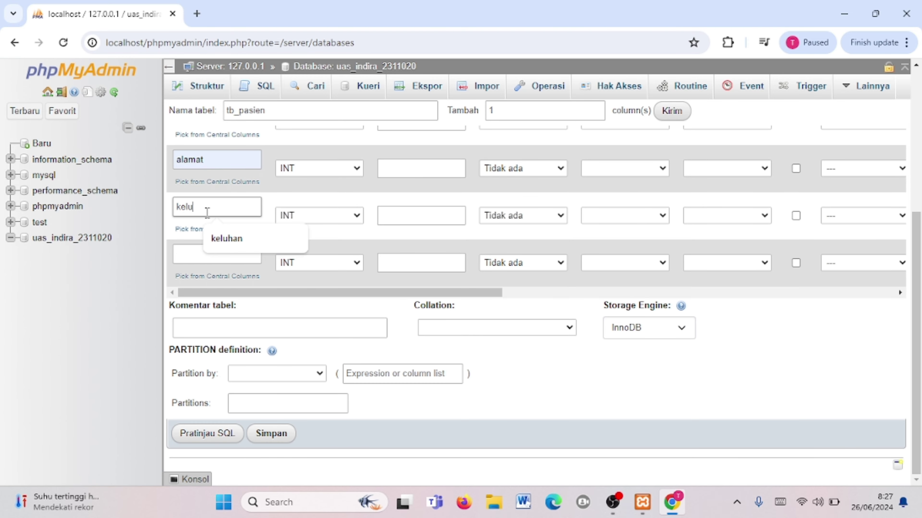
pyautogui.write('han')
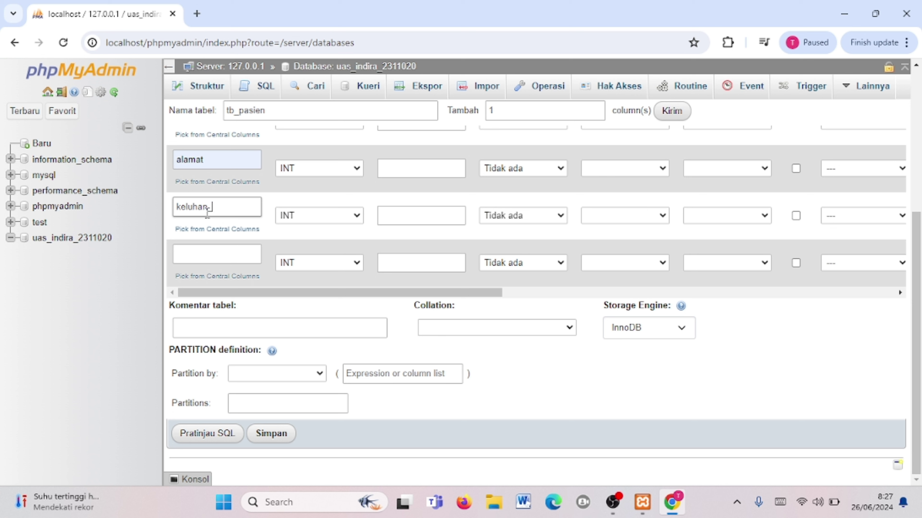
pyautogui.write('_pasien')
# Name the seventh column of tb_pasien rungan_pasien.
pyautogui.click(211, 253)
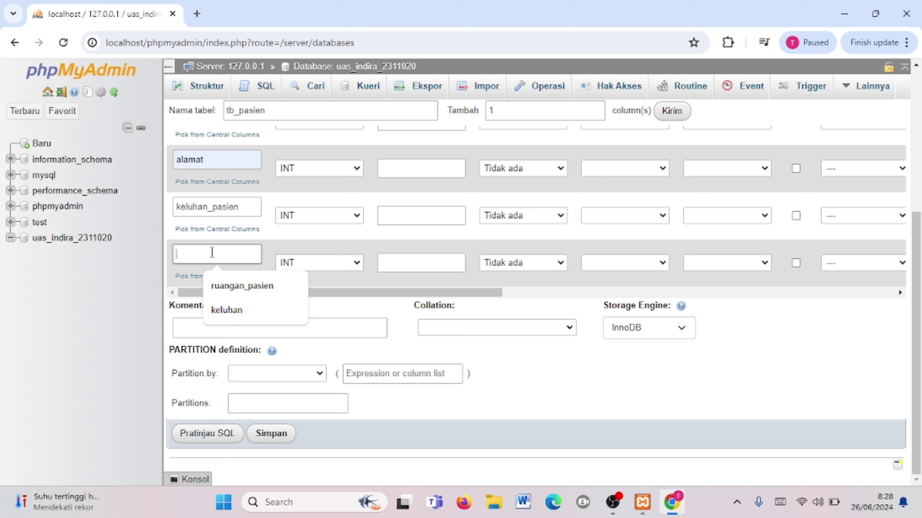
pyautogui.write('r')
pyautogui.write('unga')
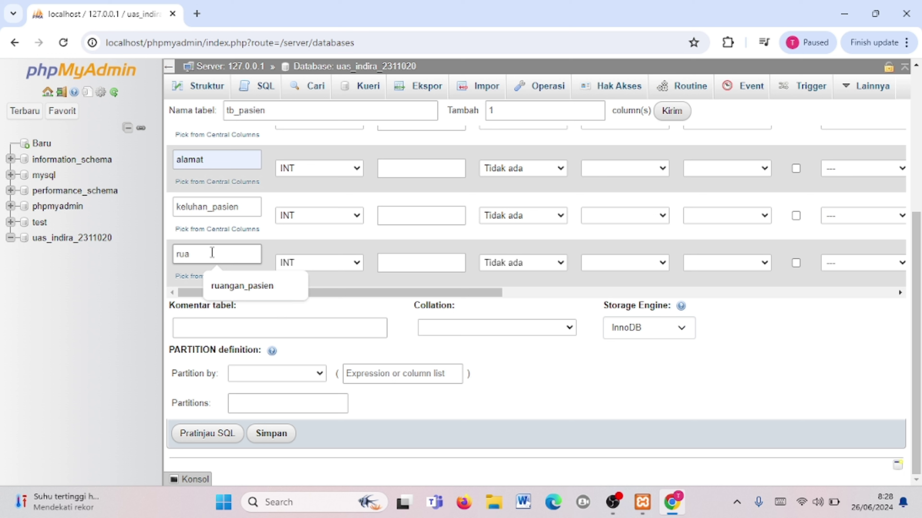
pyautogui.press('BackSpace')
pyautogui.write('ngan')
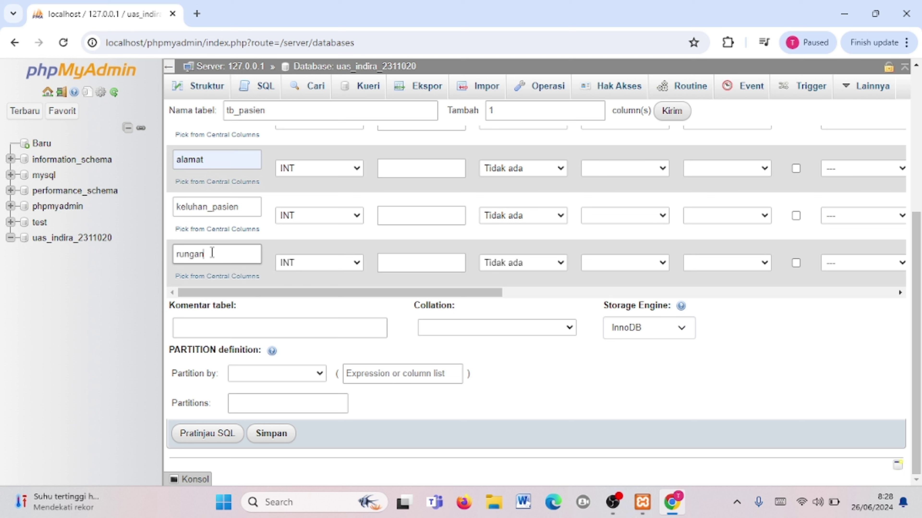
pyautogui.write('_pasien')
# Set the nama_pasien column's data type to VARCHAR with a length of 11.
pyautogui.scroll(6, 314, 245)
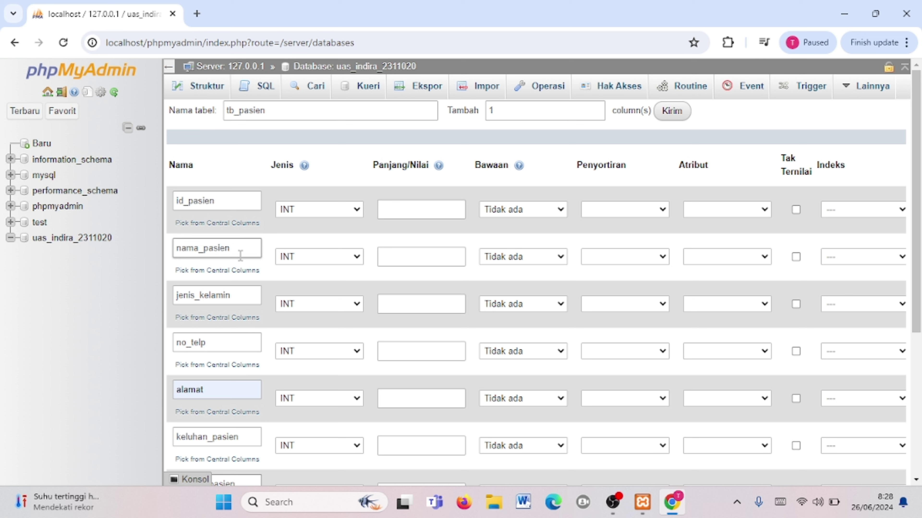
pyautogui.click(334, 259)
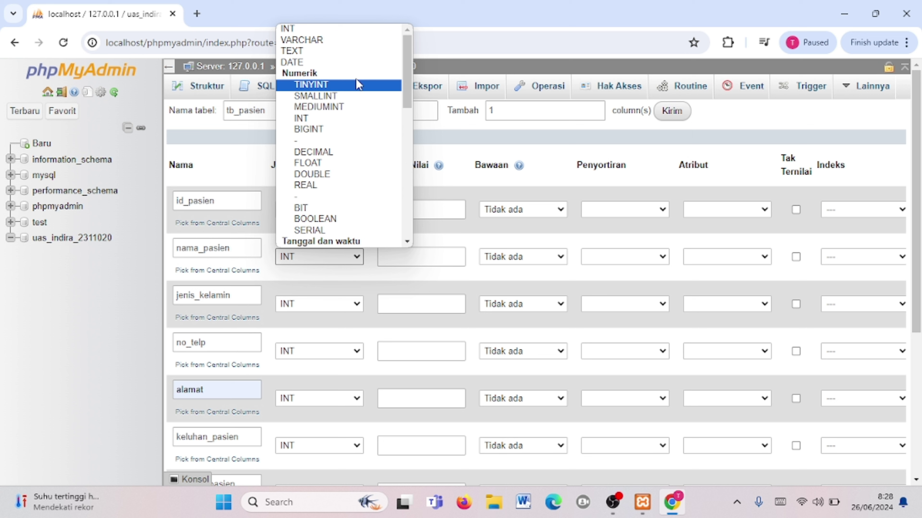
pyautogui.click(341, 40)
pyautogui.click(406, 261)
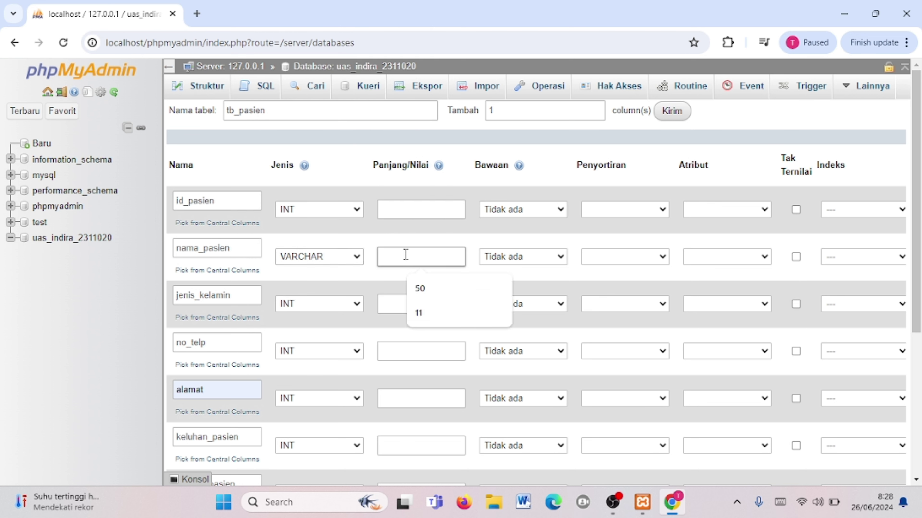
pyautogui.write('11')
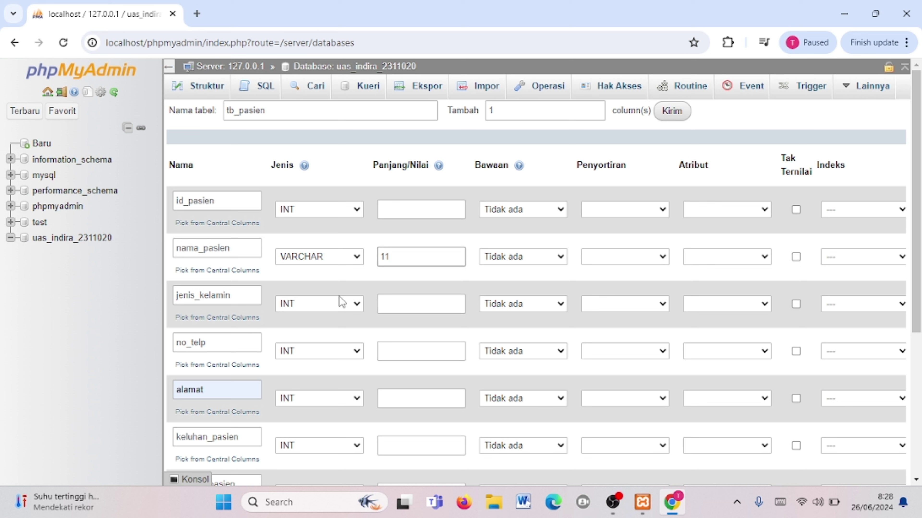
# Set the jenis_kelamin column's data type to CHAR with a length of 1.
pyautogui.click(303, 306)
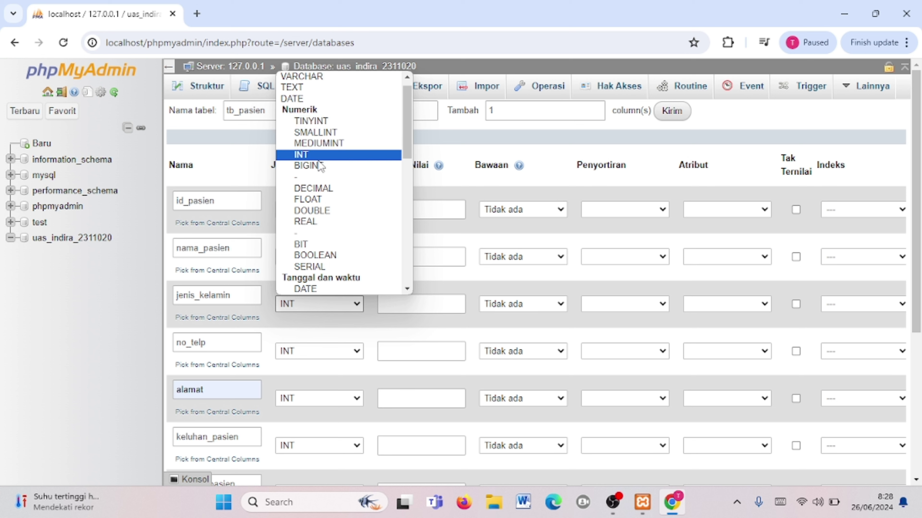
pyautogui.press('c')
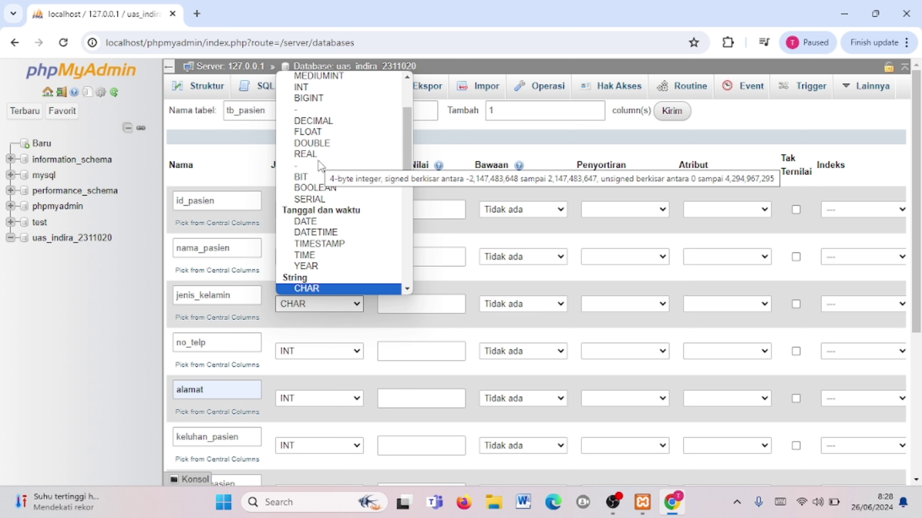
pyautogui.click(318, 289)
pyautogui.click(384, 304)
pyautogui.write('1')
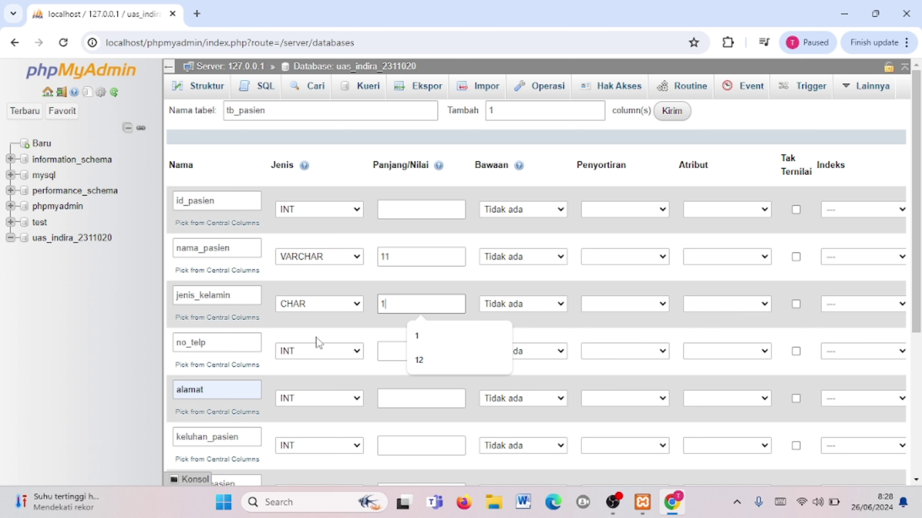
# Set the no_telp column's data type to VARCHAR with a length of 12.
pyautogui.scroll(-5, 324, 317)
pyautogui.scroll(5, 320, 312)
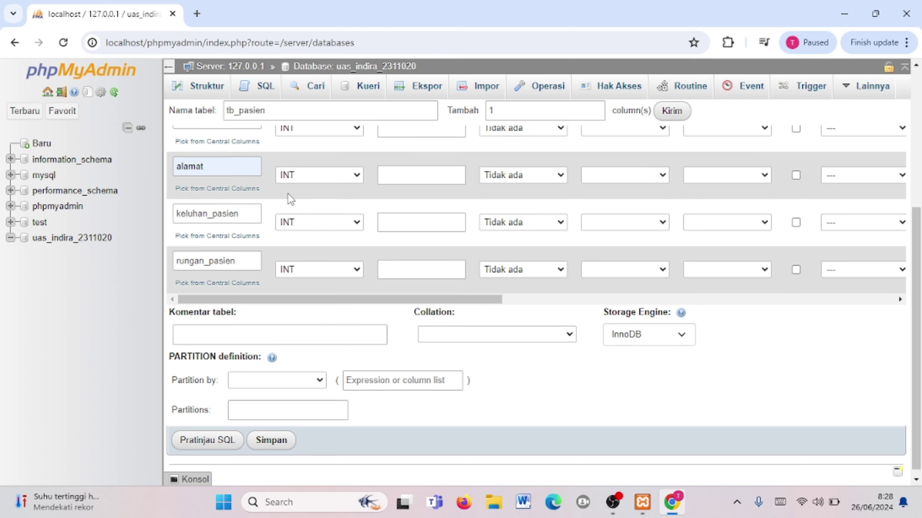
pyautogui.click(306, 348)
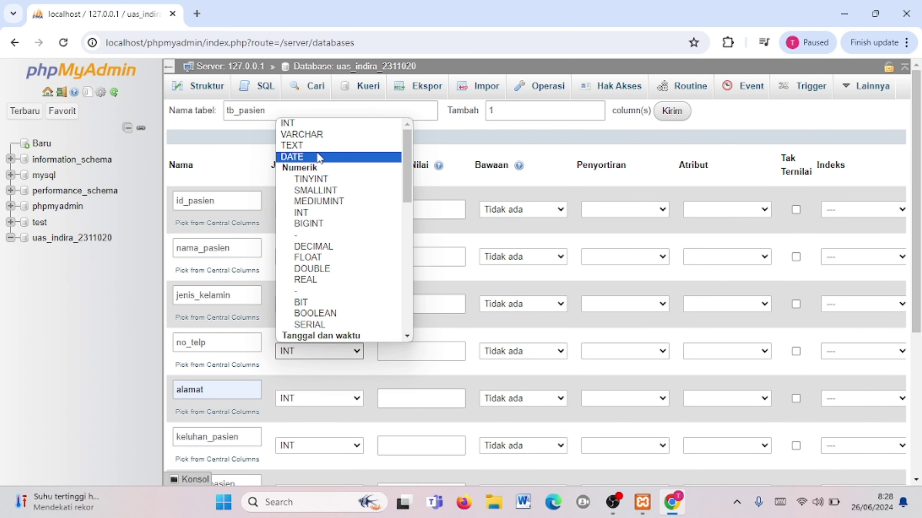
pyautogui.click(318, 133)
pyautogui.click(398, 352)
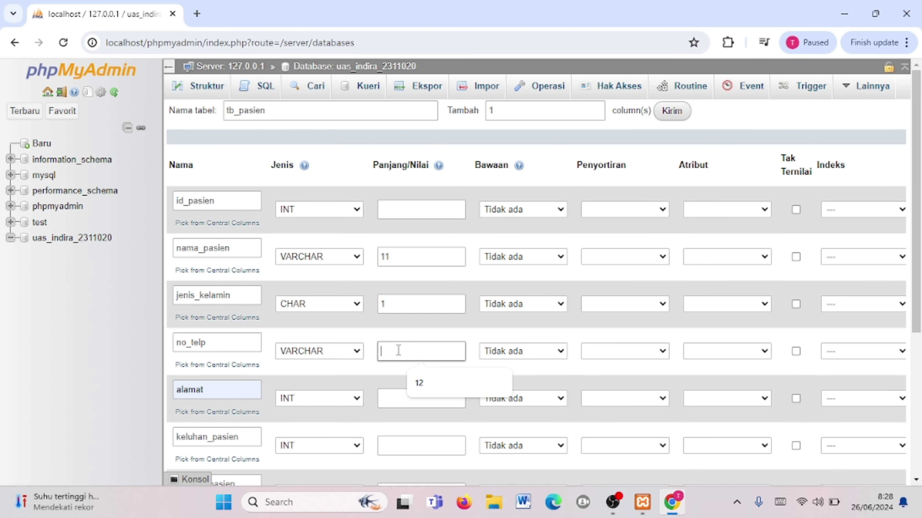
pyautogui.write('12')
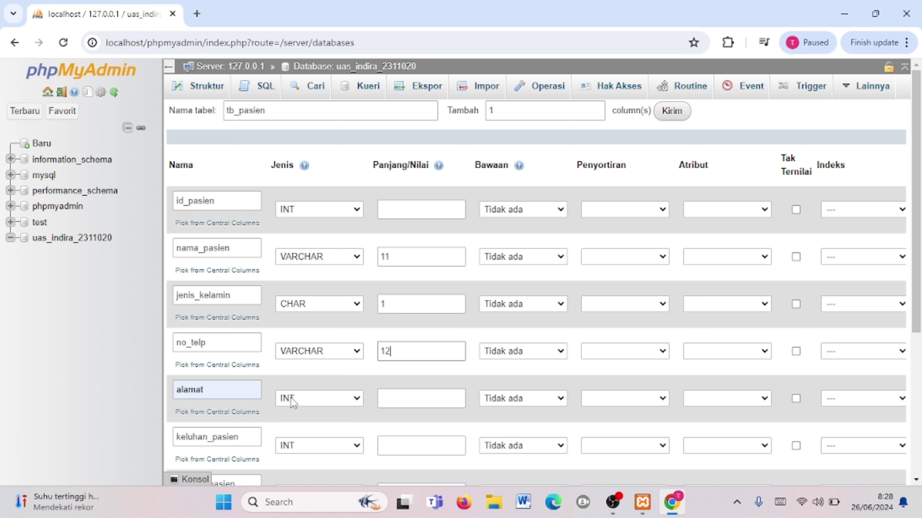
# Set the alamat column's data type to VARCHAR with a length of 50.
pyautogui.click(292, 399)
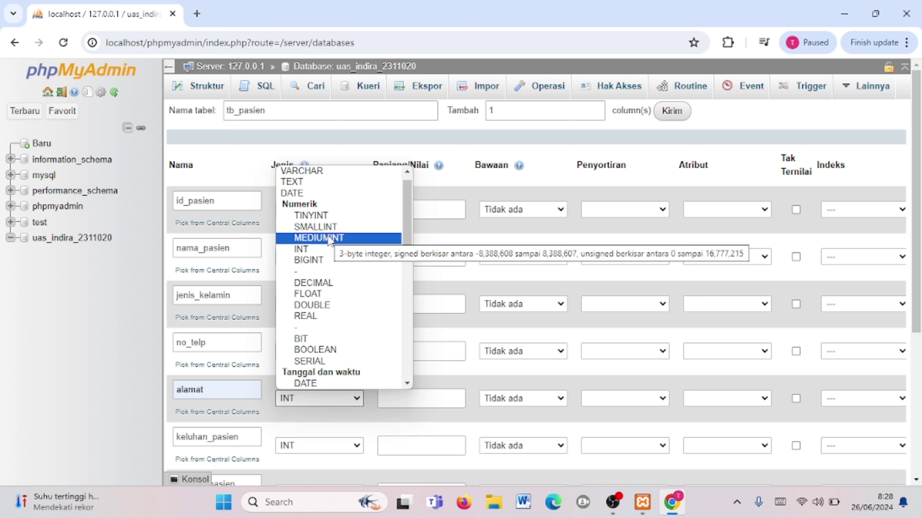
pyautogui.press('v')
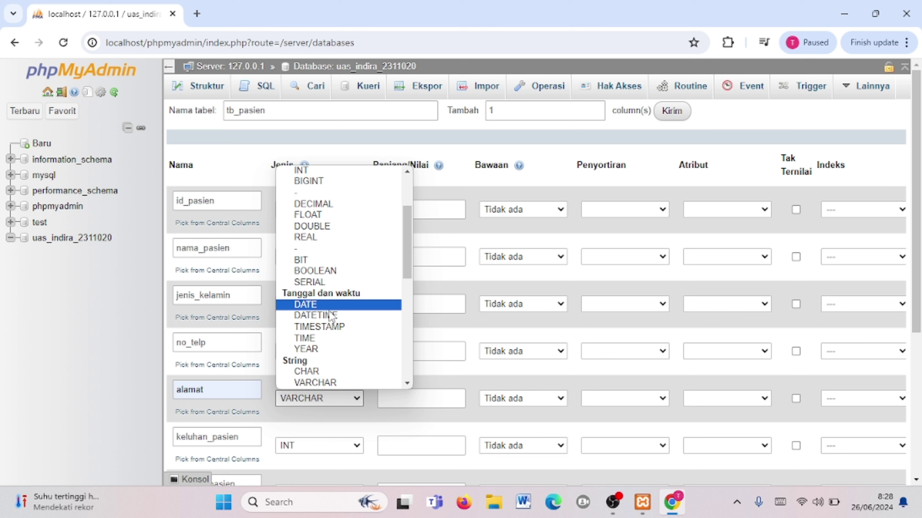
pyautogui.click(336, 383)
pyautogui.scroll(-5, 358, 380)
pyautogui.click(385, 168)
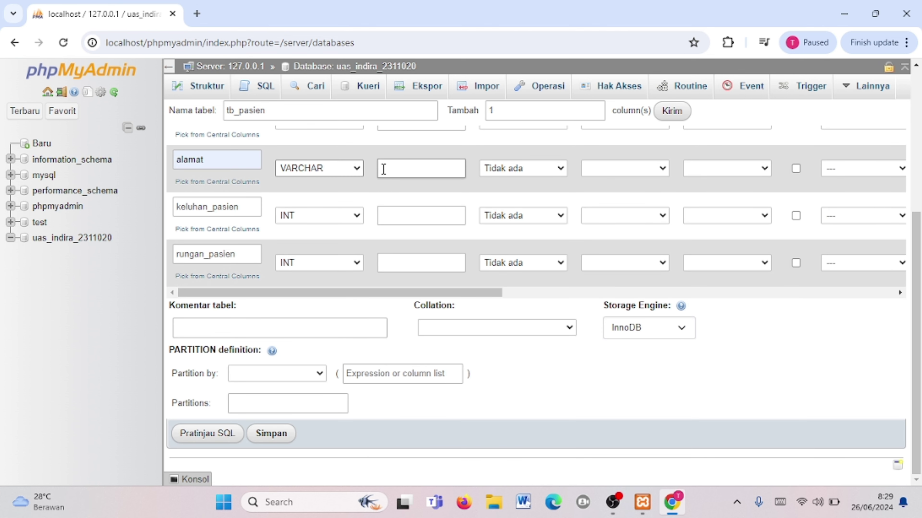
pyautogui.click(419, 203)
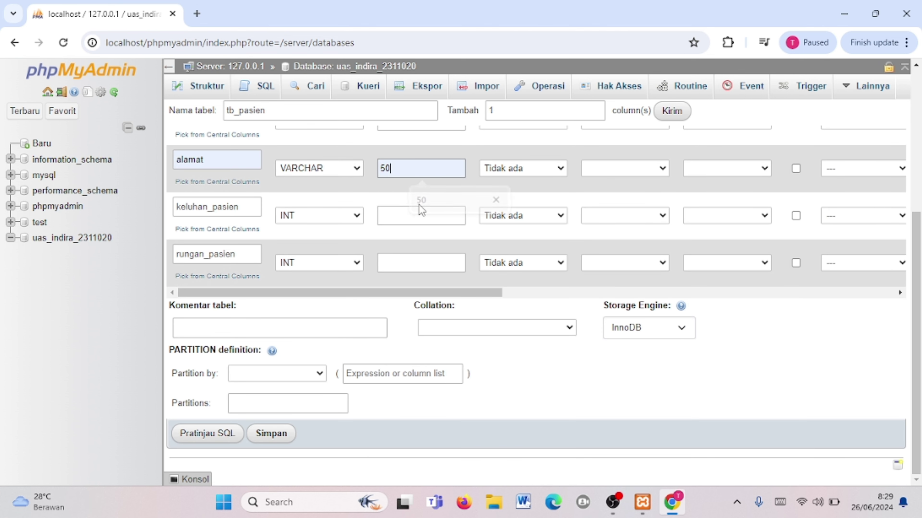
# Set the keluhan_pasien column's data type to VARCHAR with a length of 50.
pyautogui.click(384, 215)
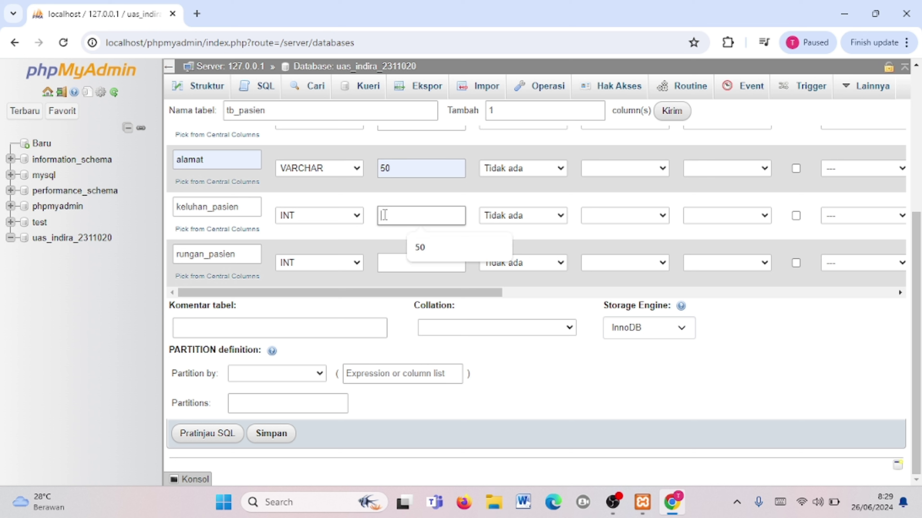
pyautogui.click(308, 215)
pyautogui.click(315, 241)
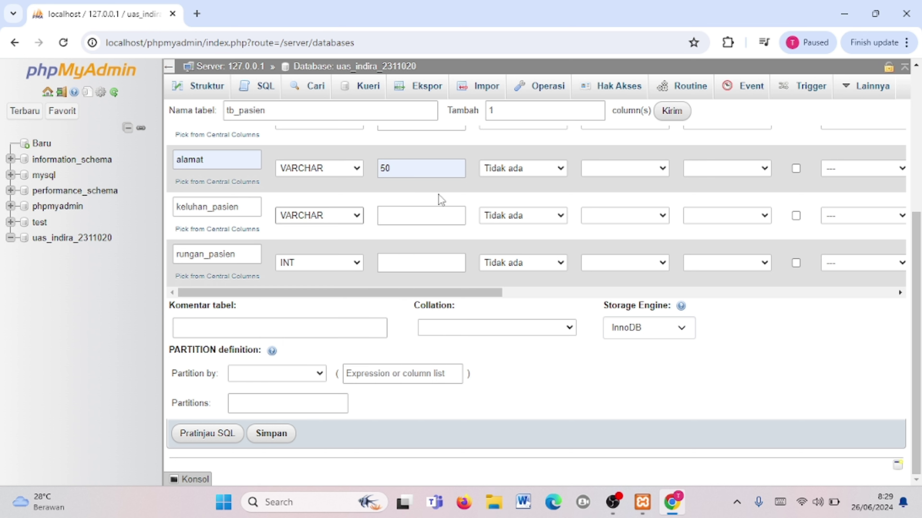
pyautogui.click(432, 215)
pyautogui.click(430, 241)
# Set the rungan_pasien column's data type to VARCHAR with a length of 20.
pyautogui.click(341, 267)
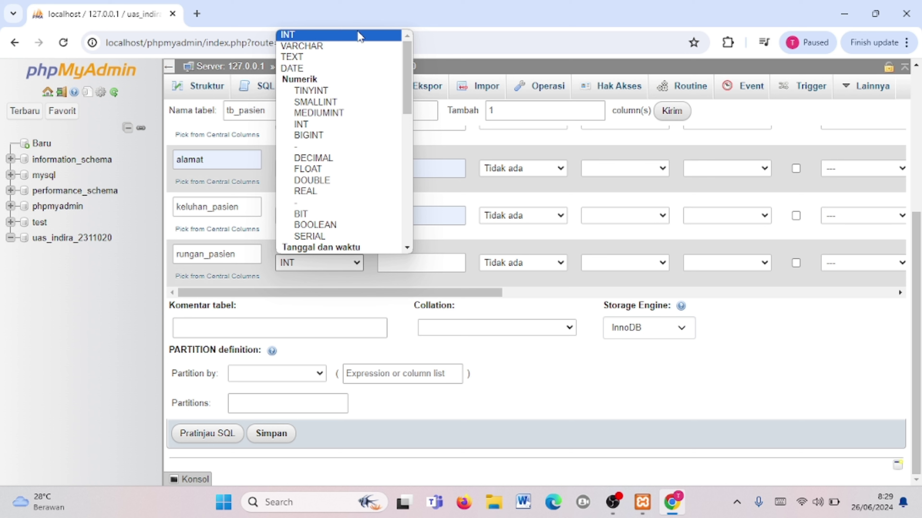
pyautogui.click(344, 46)
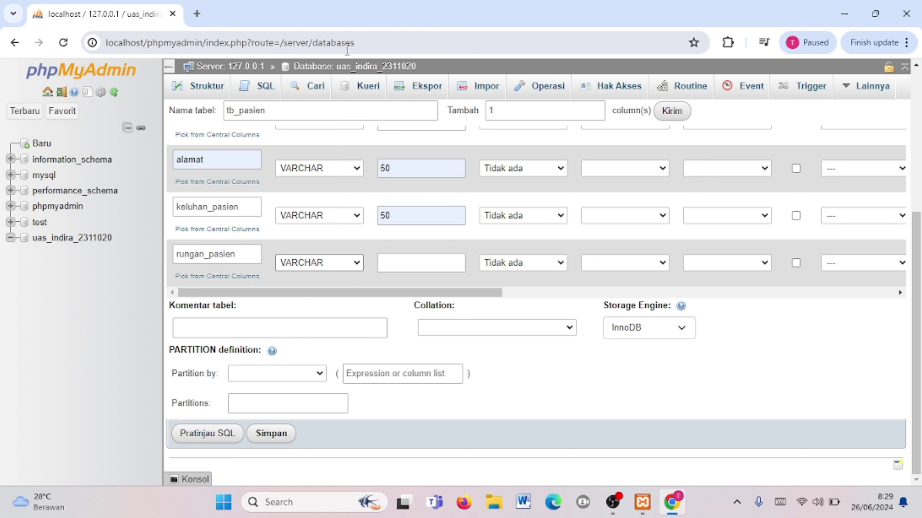
pyautogui.click(390, 261)
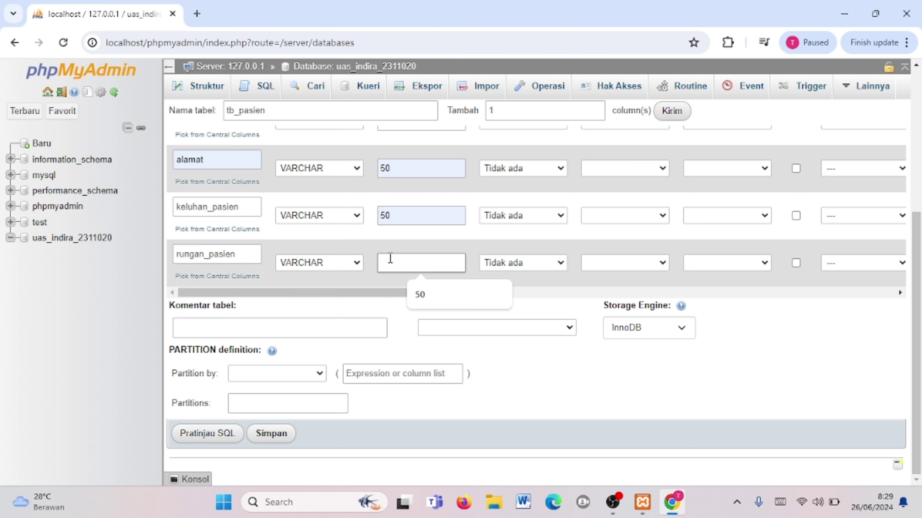
pyautogui.write('20')
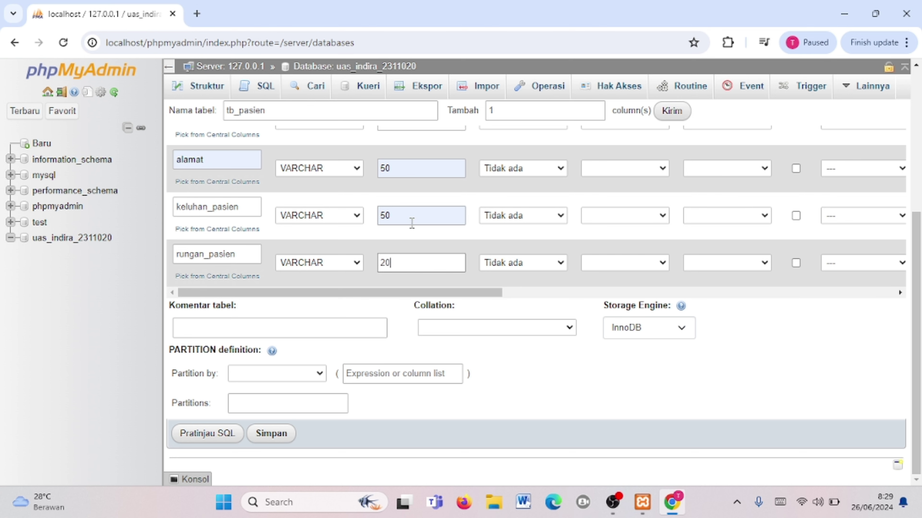
# Make the id_pasien column an auto-incrementing primary key.
pyautogui.scroll(5, 436, 239)
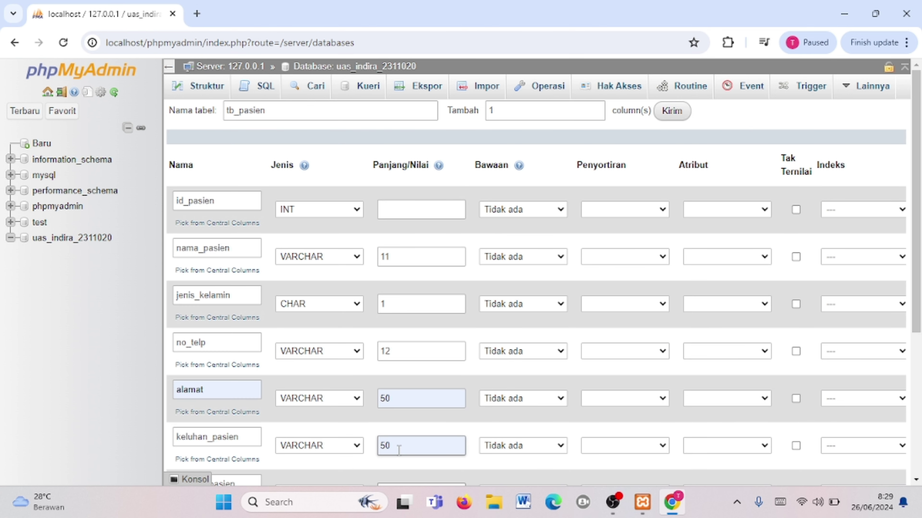
pyautogui.scroll(-5, 398, 453)
pyautogui.moveTo(368, 295); pyautogui.dragTo(457, 293)
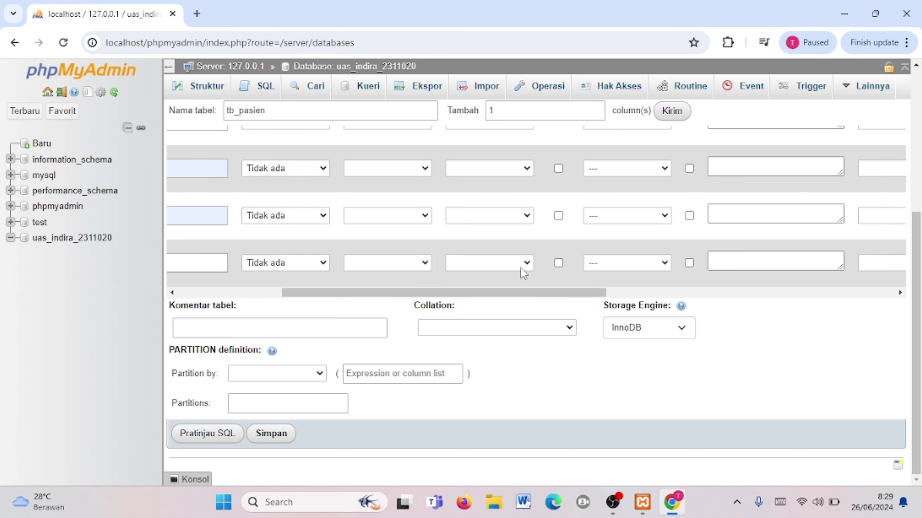
pyautogui.scroll(5, 521, 270)
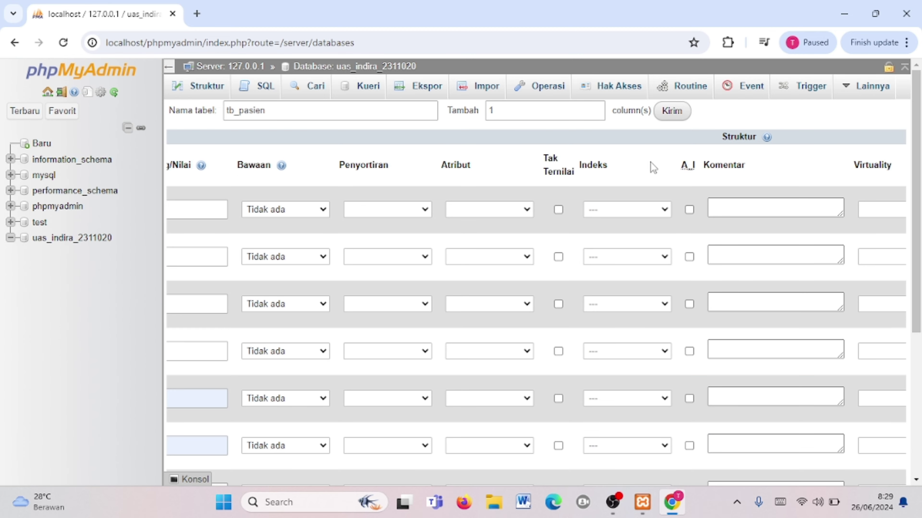
pyautogui.click(689, 210)
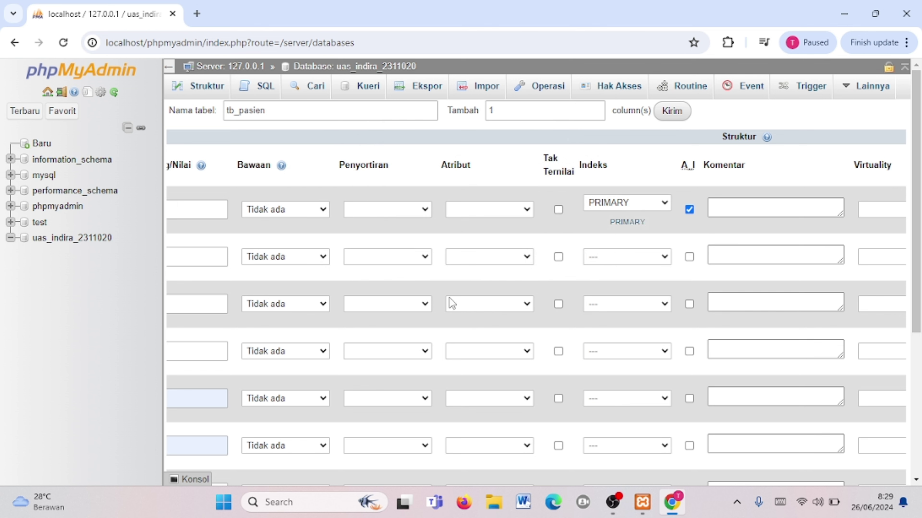
# Save the tb_pasien table definition and open the new table's structure.
pyautogui.scroll(-5, 449, 298)
pyautogui.moveTo(462, 292); pyautogui.dragTo(257, 275)
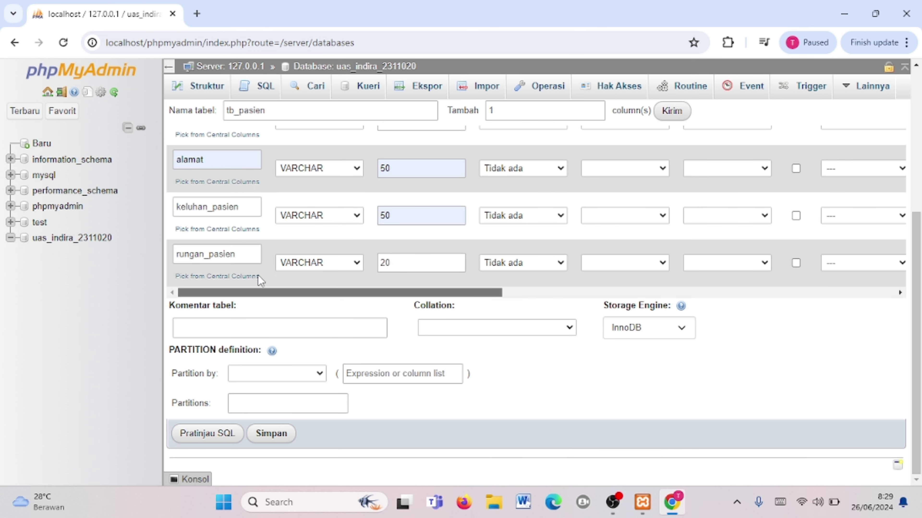
pyautogui.click(261, 435)
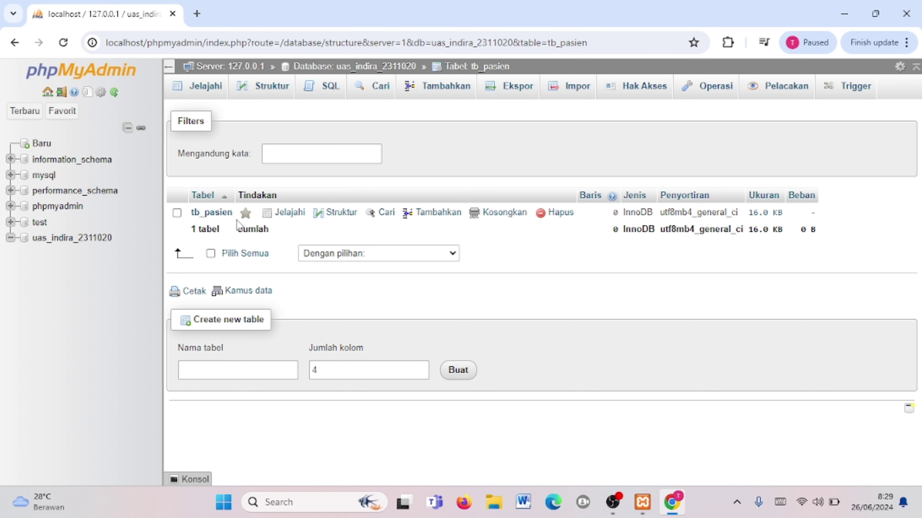
pyautogui.click(211, 213)
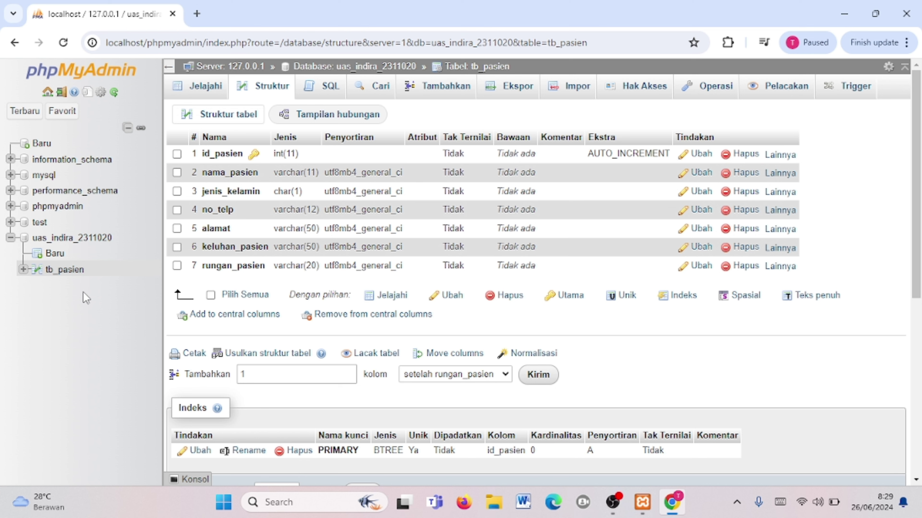
# Return to the UAS database and start a new table named tb_perawat with 4 columns.
pyautogui.click(348, 67)
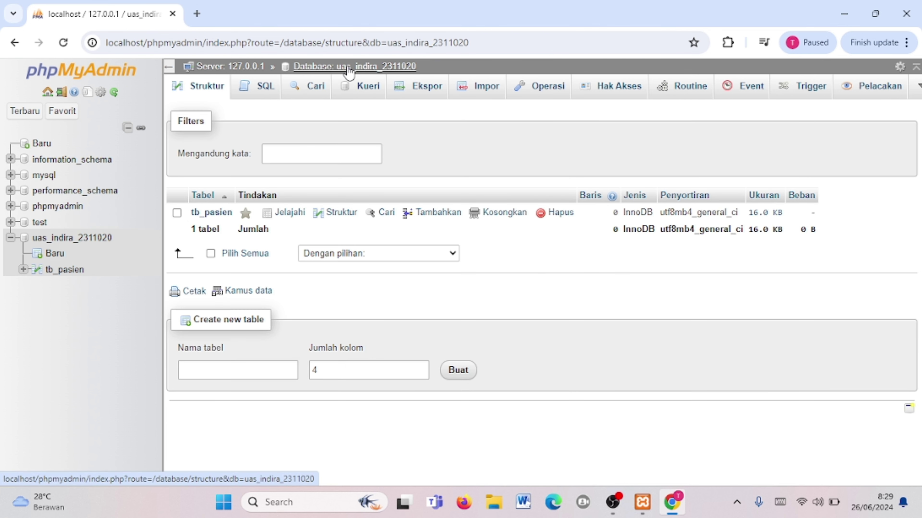
pyautogui.click(238, 371)
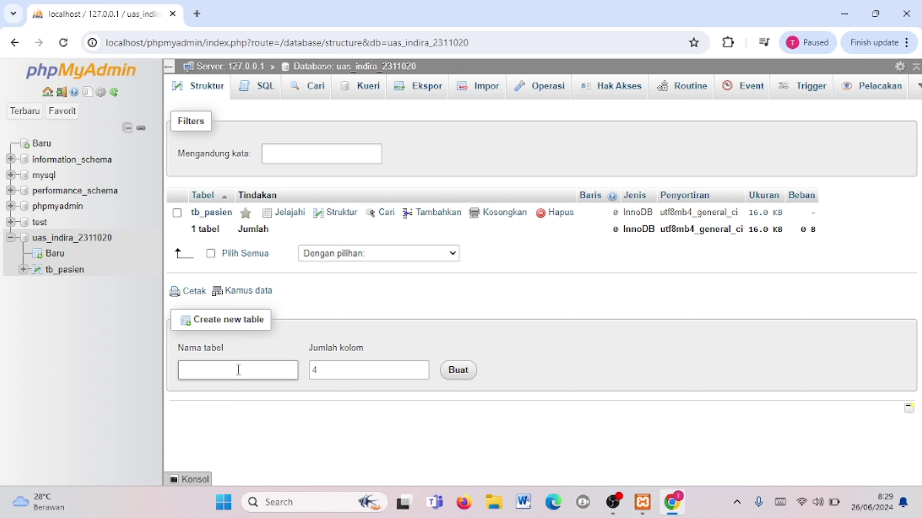
pyautogui.click(238, 369)
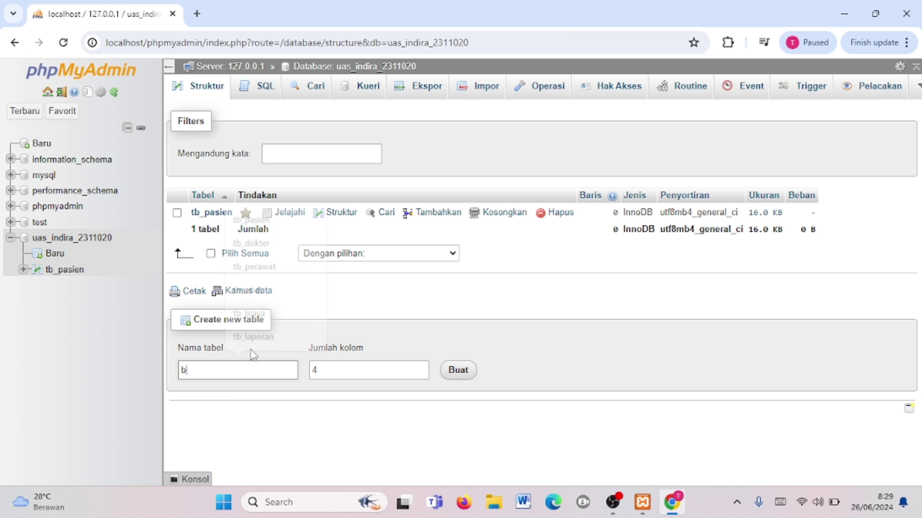
pyautogui.press('Escape')
pyautogui.write('tb')
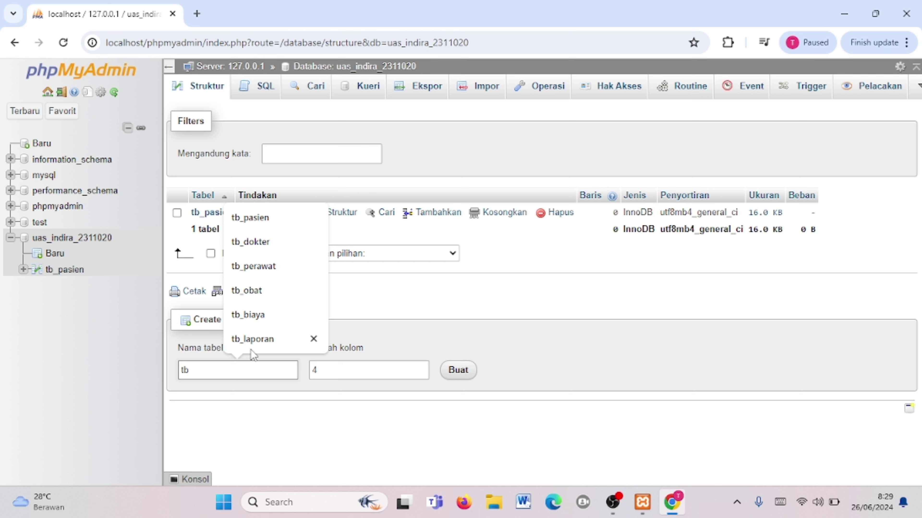
pyautogui.write('_per')
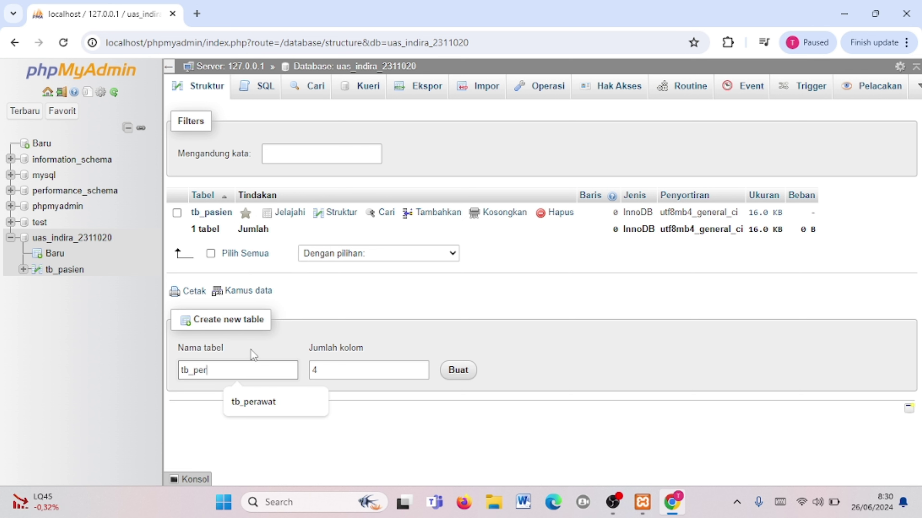
pyautogui.write('awat')
pyautogui.click(323, 370)
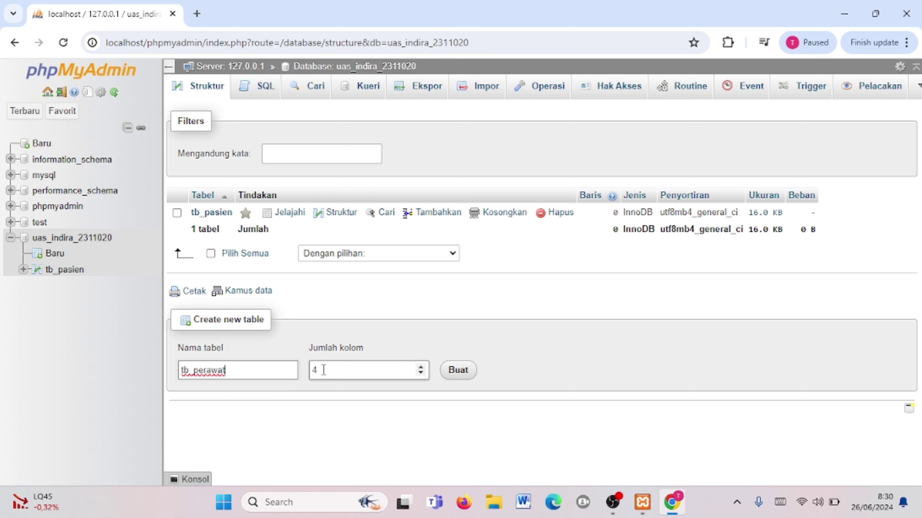
pyautogui.click(454, 374)
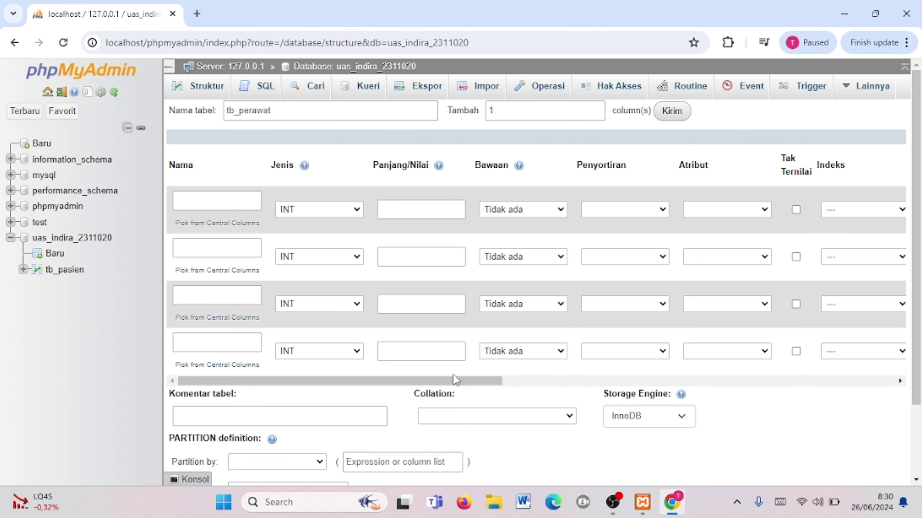
# Name the first two columns of tb_perawat id_perawat and nama_perawat.
pyautogui.click(217, 203)
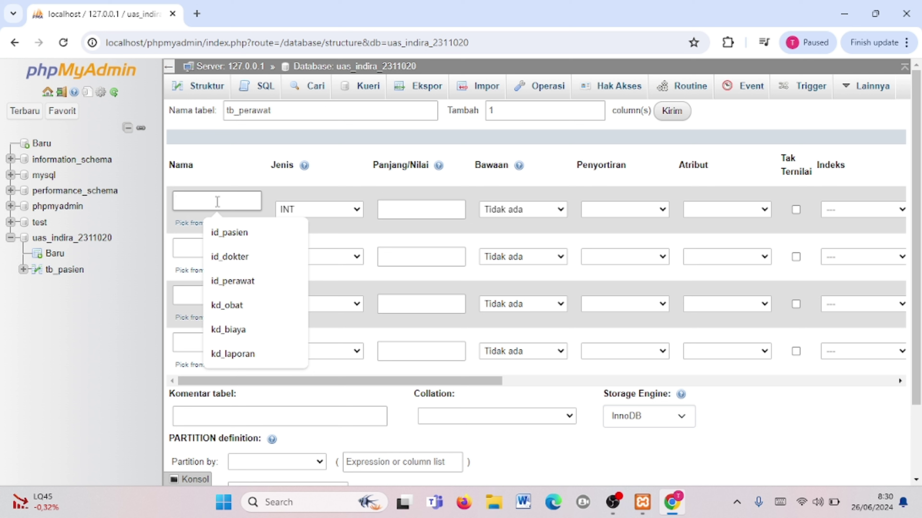
pyautogui.write('id')
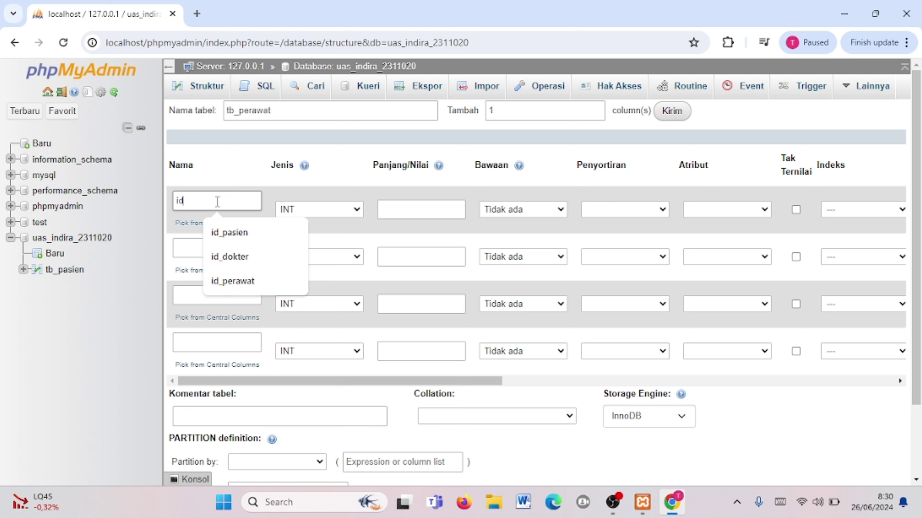
pyautogui.write('_perawat')
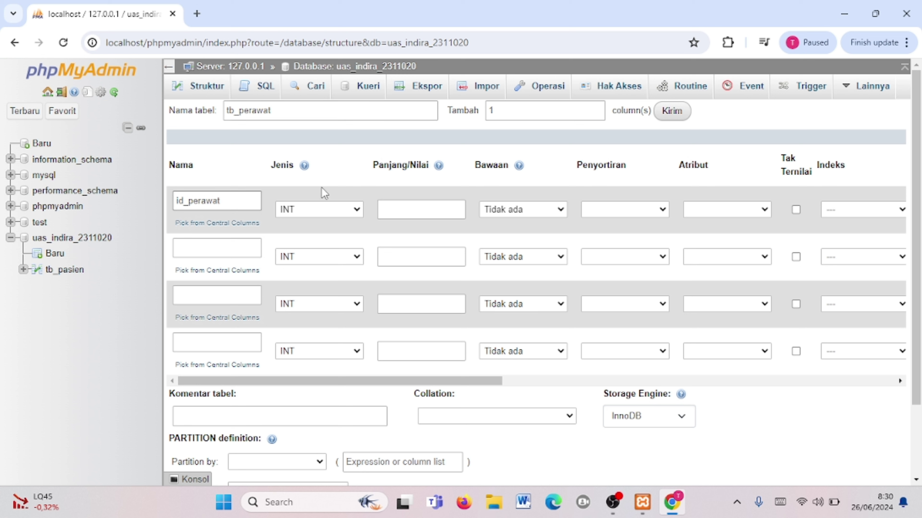
pyautogui.click(249, 254)
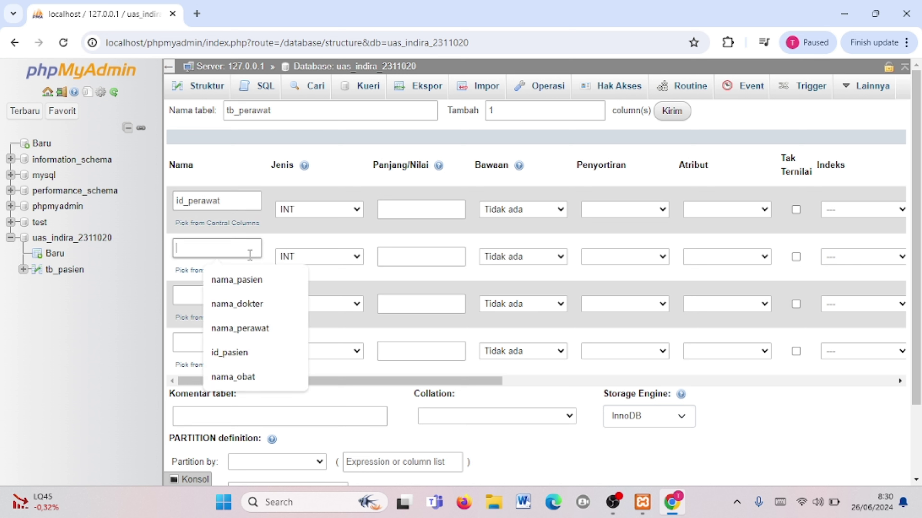
pyautogui.write('nam')
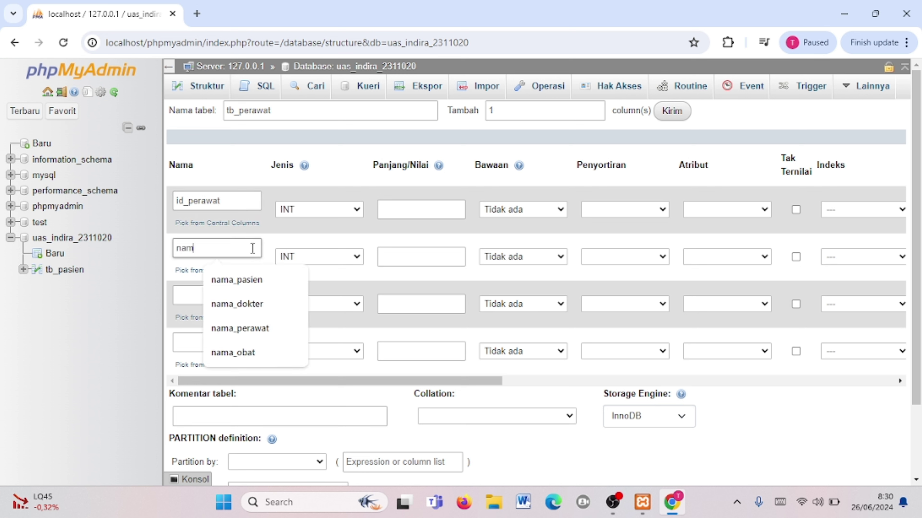
pyautogui.write('a_perawat')
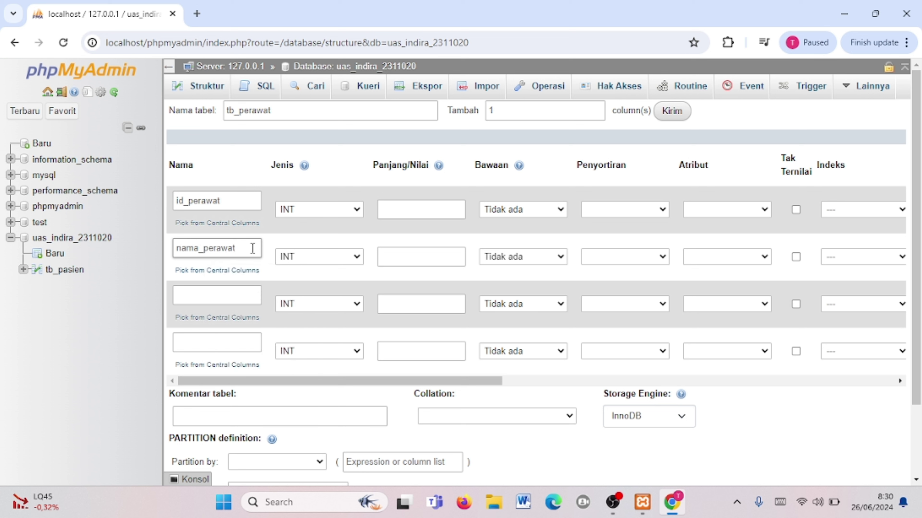
# Name the third and fourth columns of tb_perawat no_telp and jam_jaga.
pyautogui.click(223, 302)
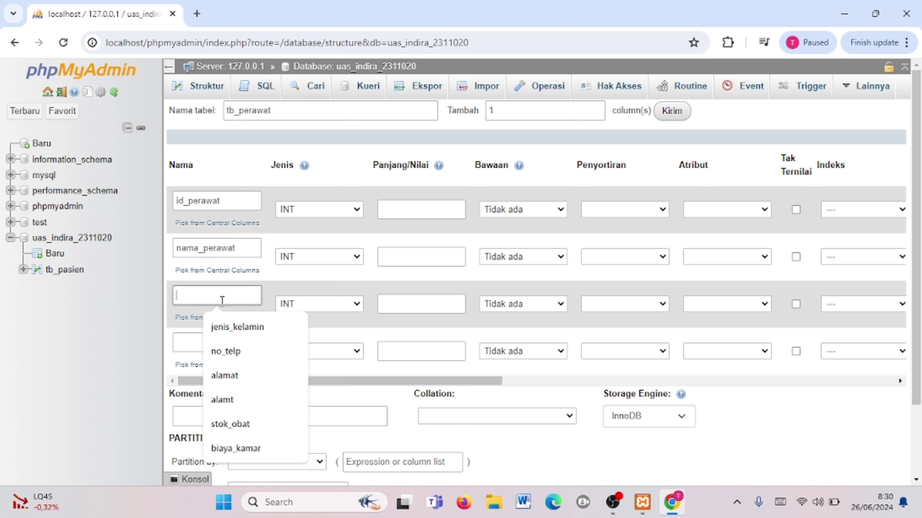
pyautogui.write('no')
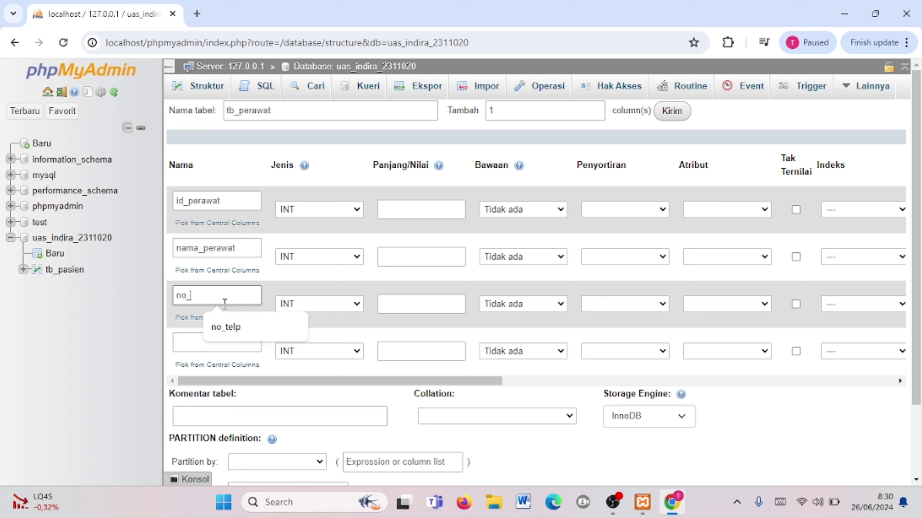
pyautogui.write('_telph')
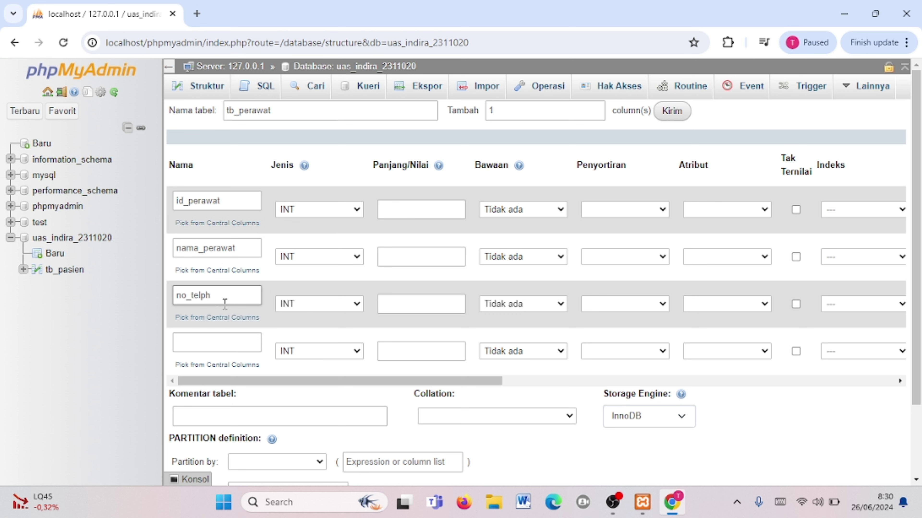
pyautogui.click(186, 345)
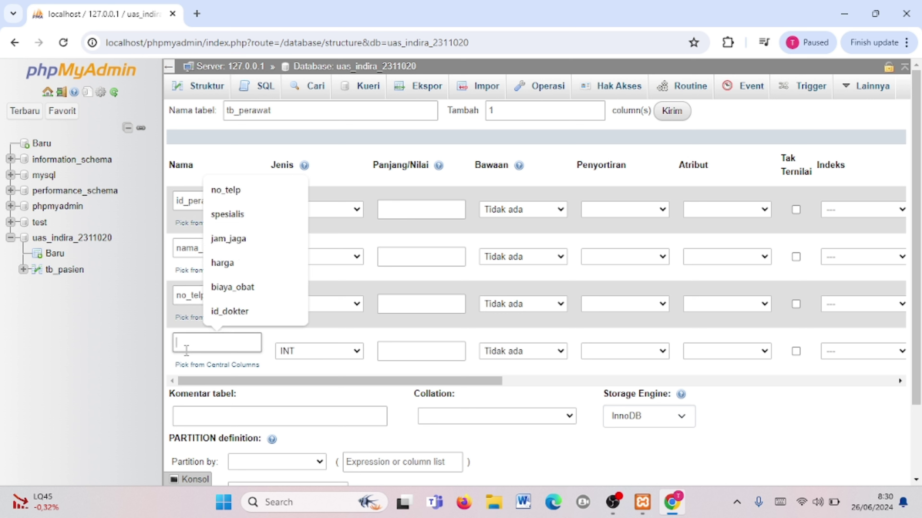
pyautogui.write('jam')
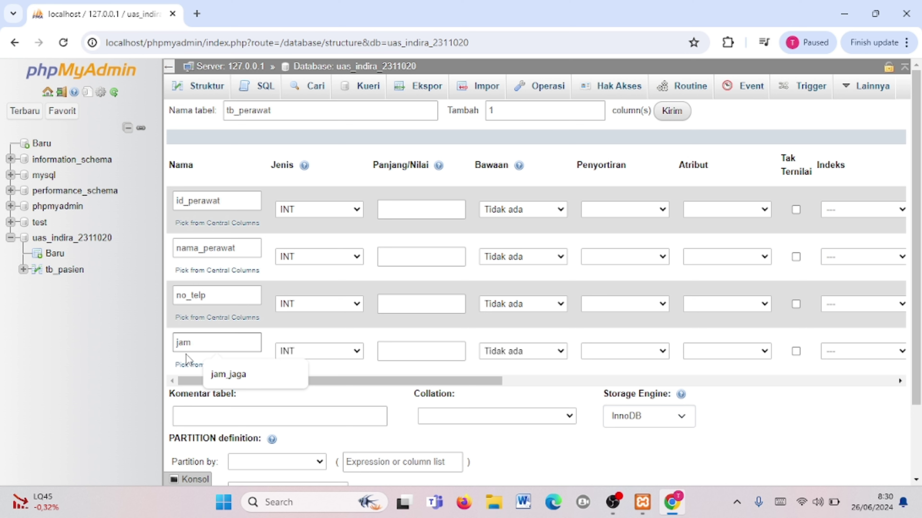
pyautogui.write('_jaga')
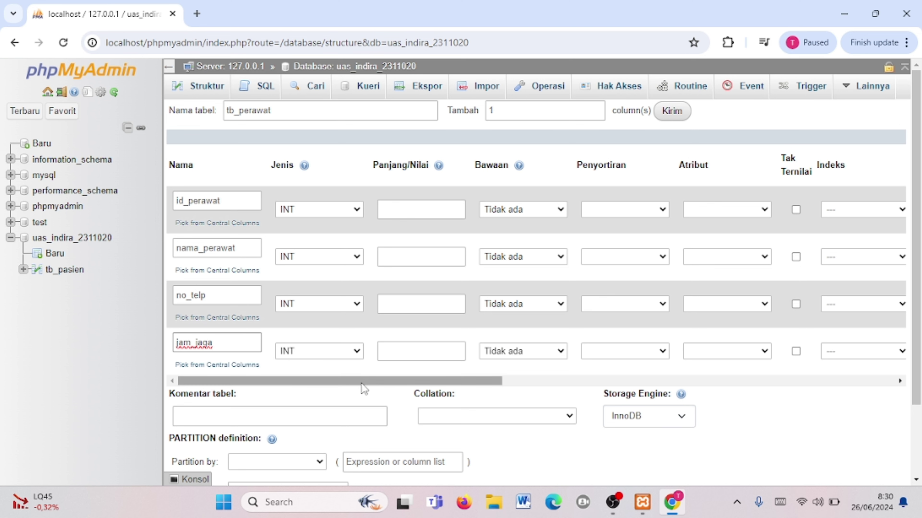
# Make the id_perawat column an auto-incrementing primary key.
pyautogui.moveTo(362, 381); pyautogui.dragTo(490, 383)
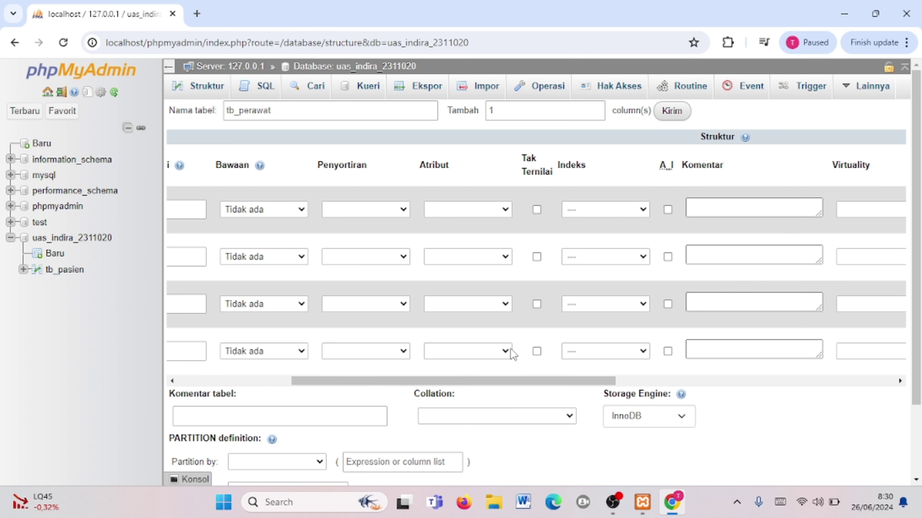
pyautogui.click(667, 210)
pyautogui.moveTo(549, 379); pyautogui.dragTo(435, 381)
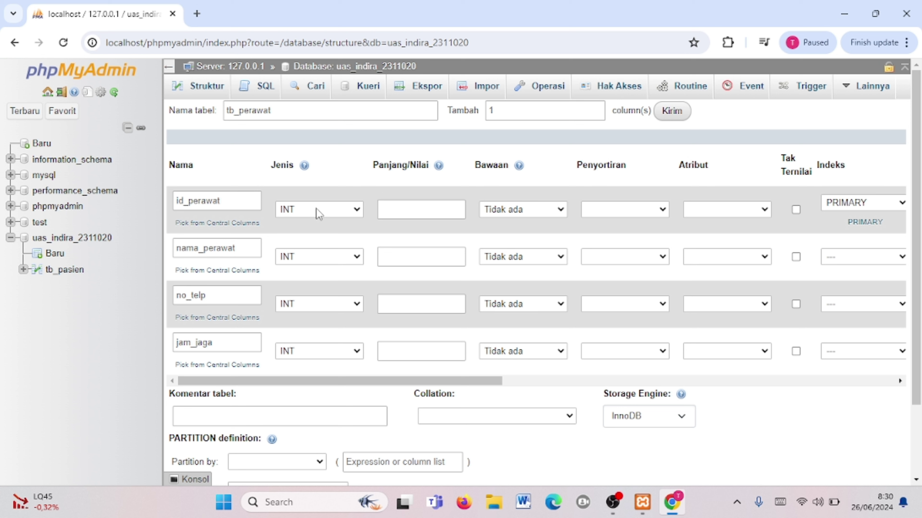
# Set the nama_perawat column's data type to VARCHAR with a length of 50.
pyautogui.click(299, 260)
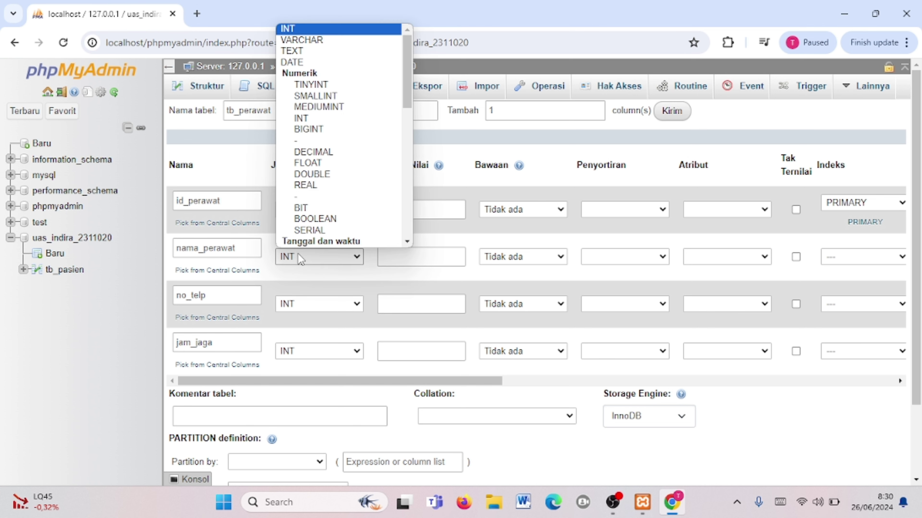
pyautogui.scroll(-1, 302, 49)
pyautogui.click(303, 30)
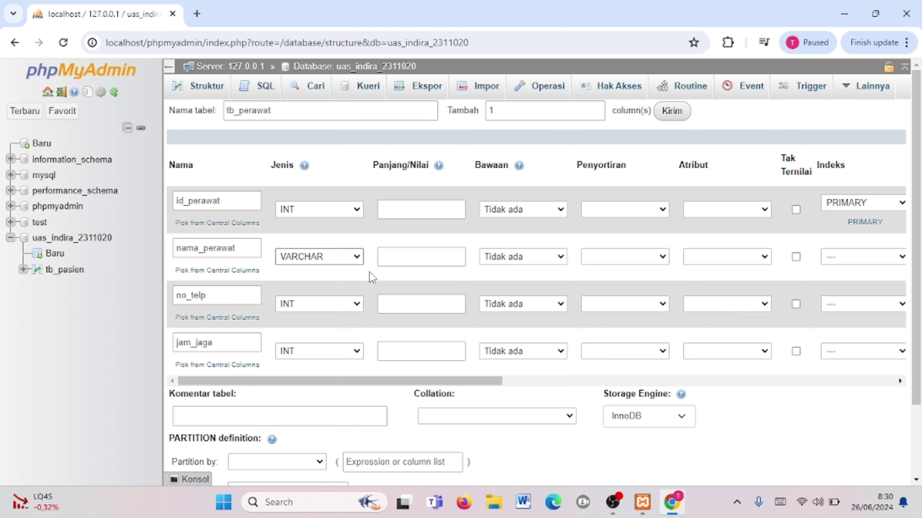
pyautogui.click(384, 250)
pyautogui.click(386, 250)
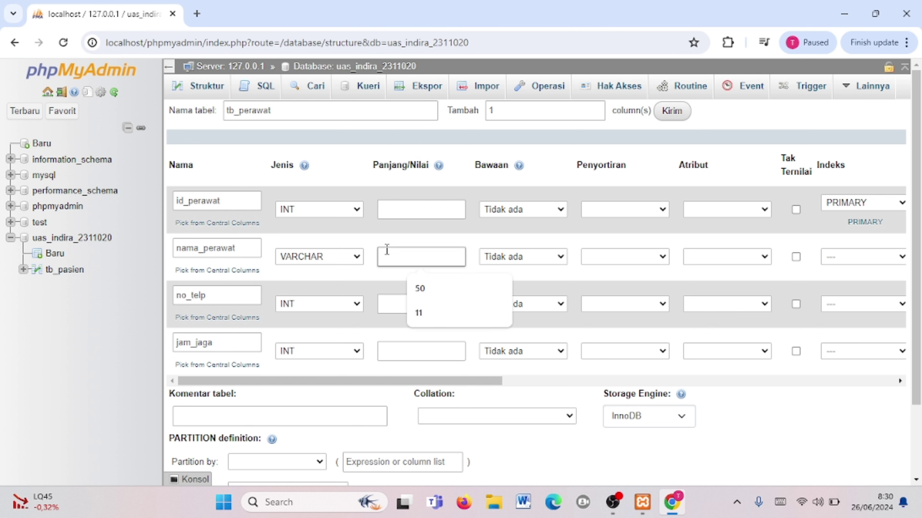
pyautogui.click(438, 291)
# Set the no_telp column's data type to VARCHAR with a length of 12.
pyautogui.click(210, 295)
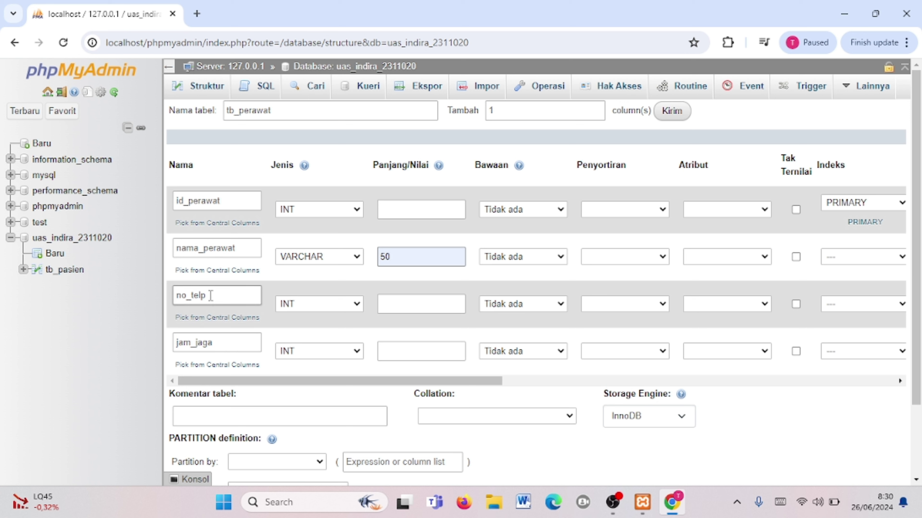
pyautogui.click(317, 304)
pyautogui.click(357, 85)
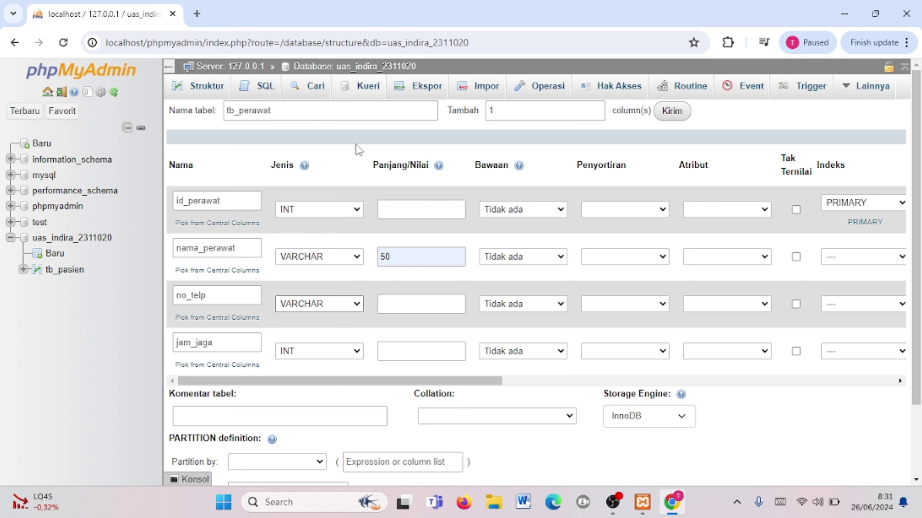
pyautogui.click(395, 304)
pyautogui.write('12')
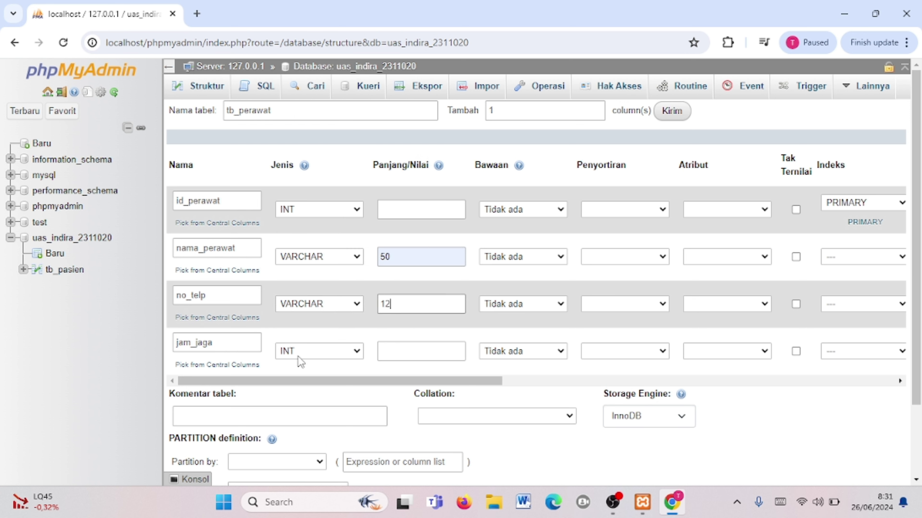
# Set the jam_jaga column's data type to TIME, from the date and time types.
pyautogui.click(295, 351)
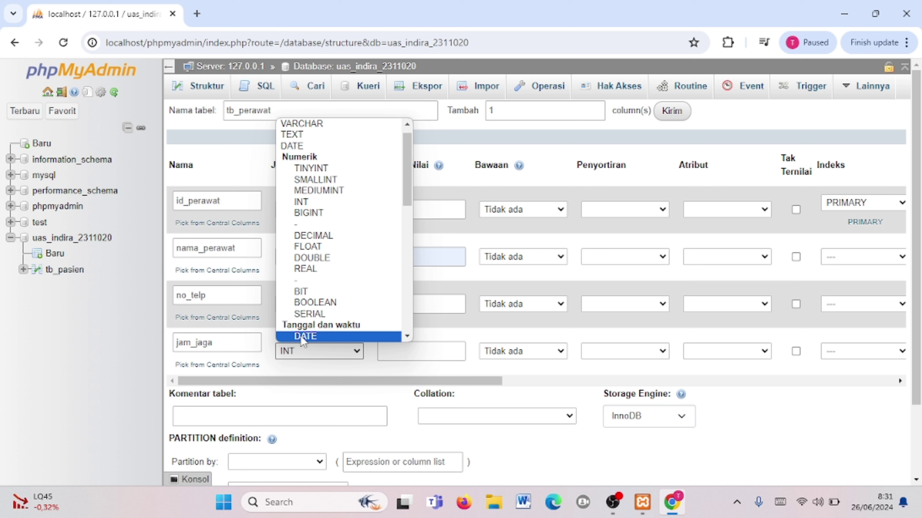
pyautogui.press('t')
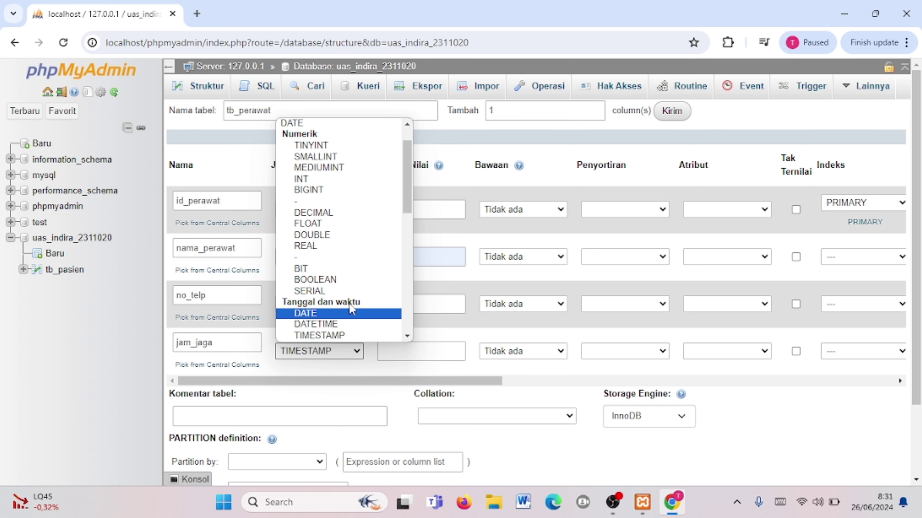
pyautogui.press('i')
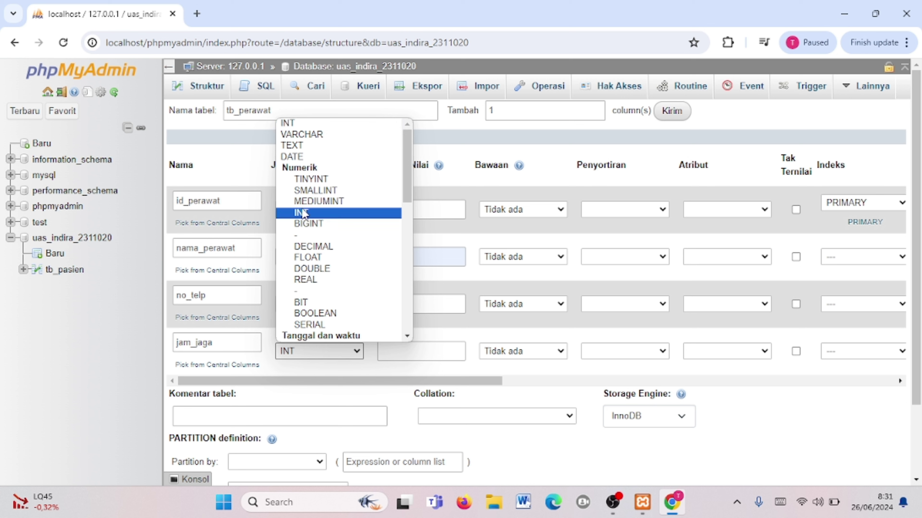
pyautogui.scroll(-10, 304, 215)
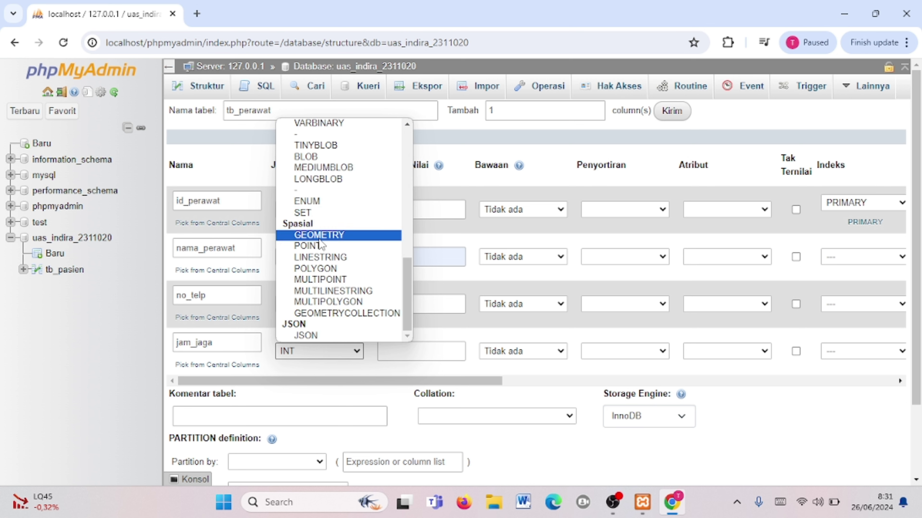
pyautogui.scroll(10, 319, 244)
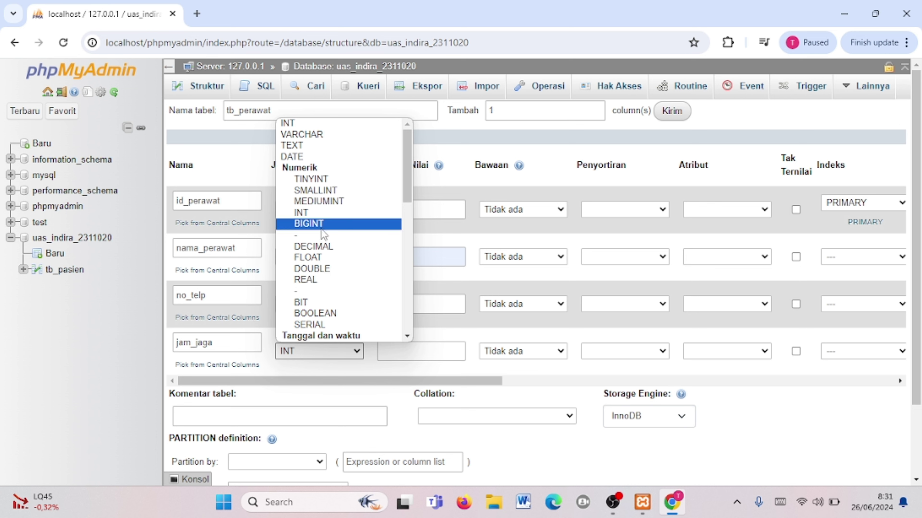
pyautogui.scroll(-1, 316, 233)
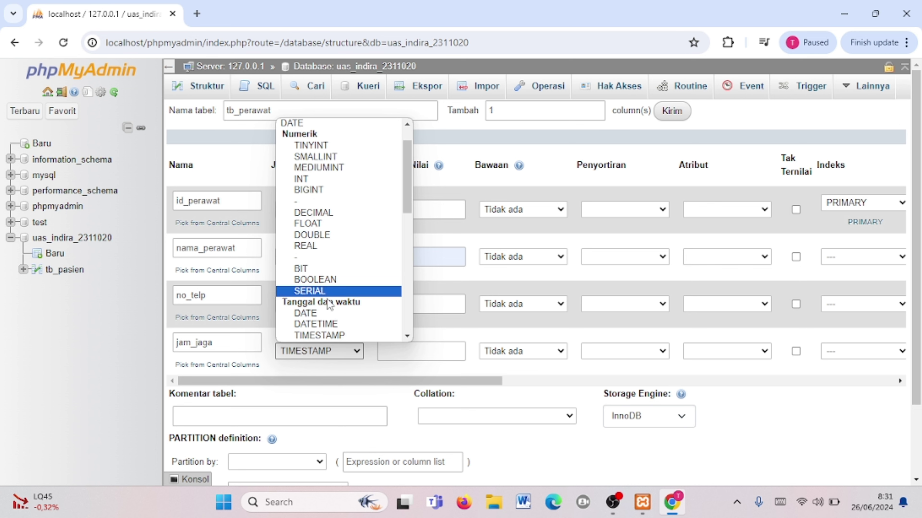
pyautogui.scroll(-10, 329, 315)
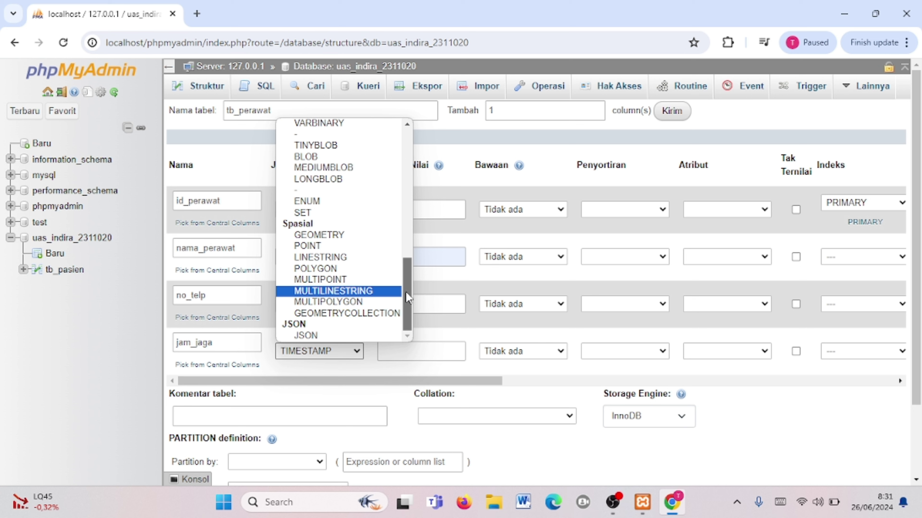
pyautogui.moveTo(405, 292); pyautogui.dragTo(412, 261)
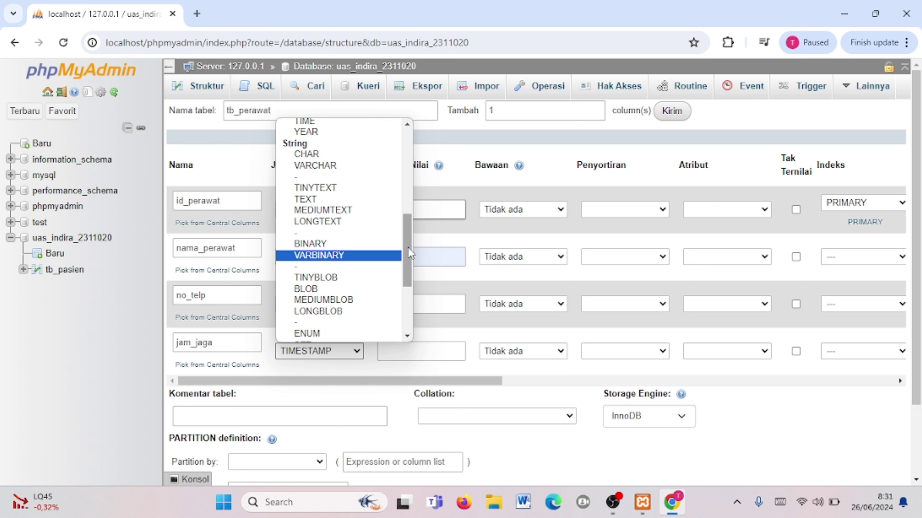
pyautogui.scroll(3, 407, 254)
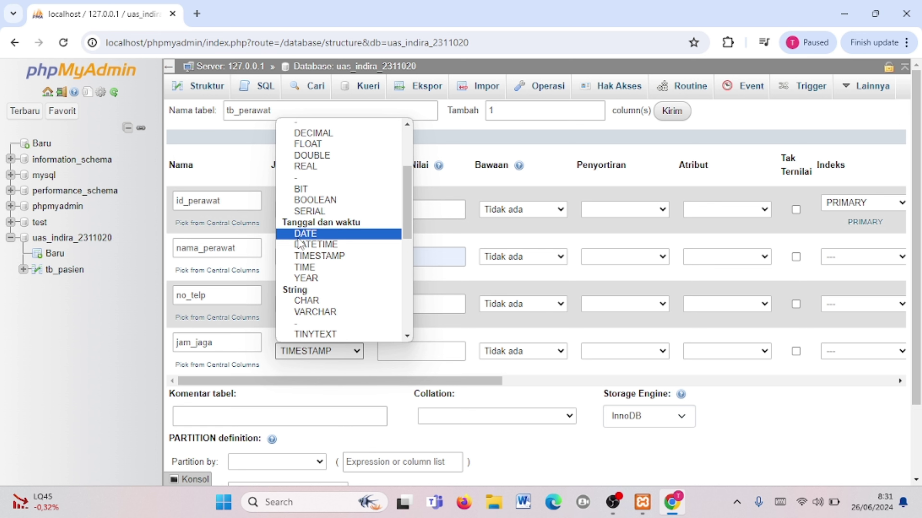
pyautogui.click(308, 267)
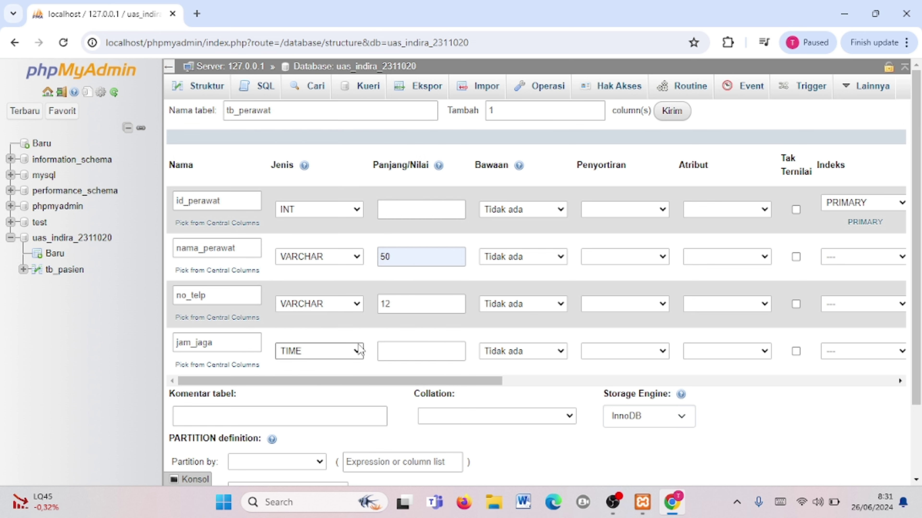
# Save the tb_perawat table definition with its four columns.
pyautogui.scroll(-2, 382, 349)
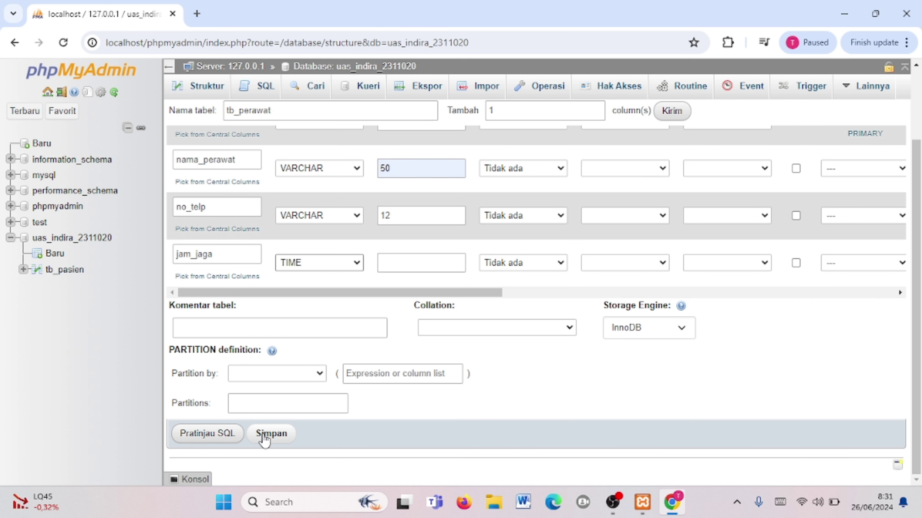
pyautogui.click(278, 436)
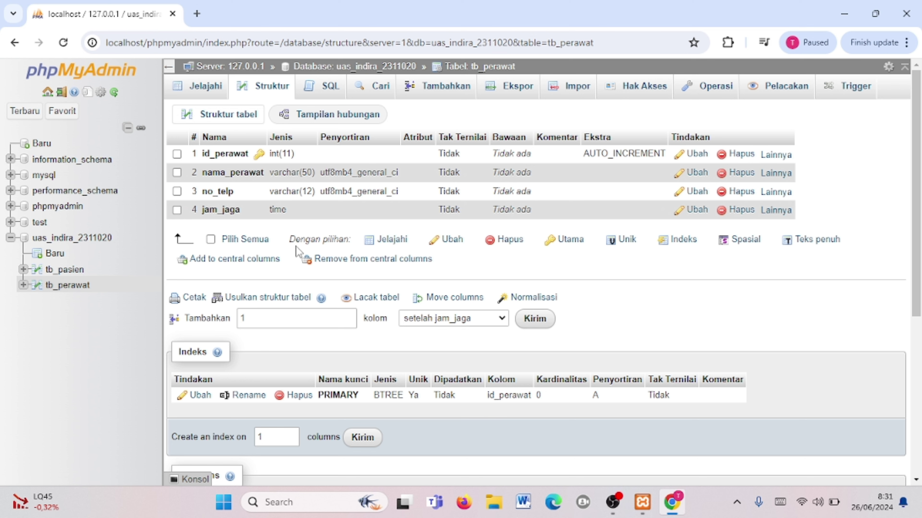
# Start a new table named tb_dokter with 4 columns in the UAS database.
pyautogui.click(344, 67)
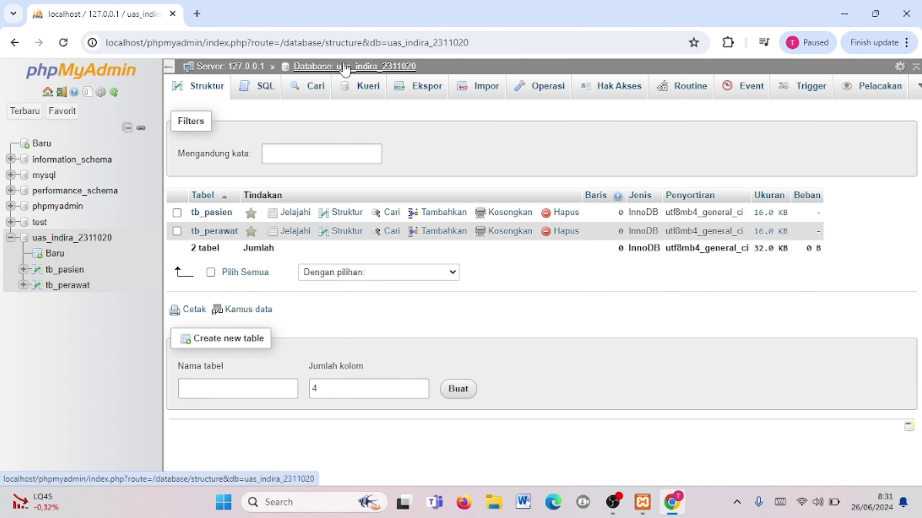
pyautogui.click(230, 386)
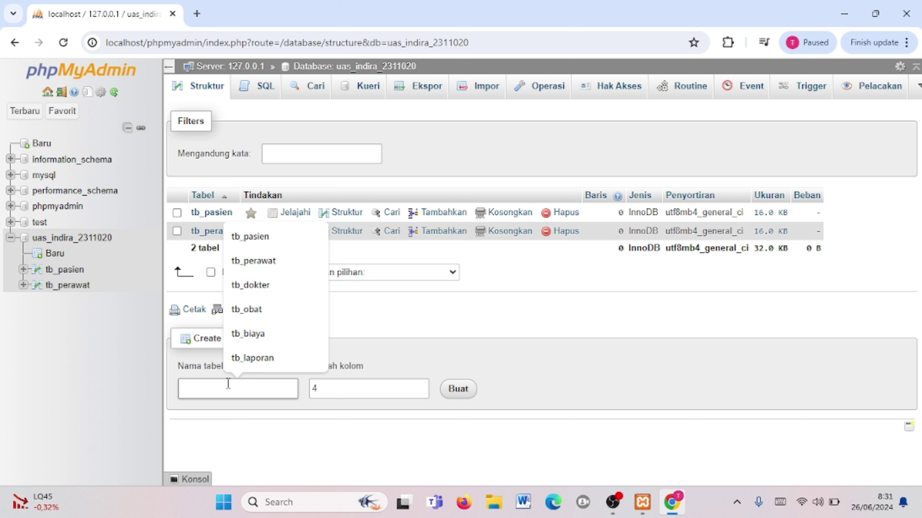
pyautogui.write('tb_dokter')
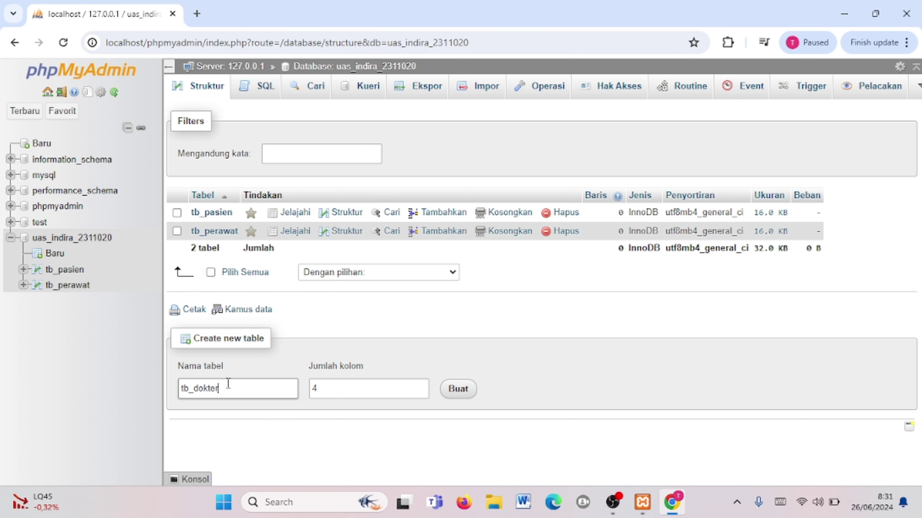
pyautogui.click(323, 387)
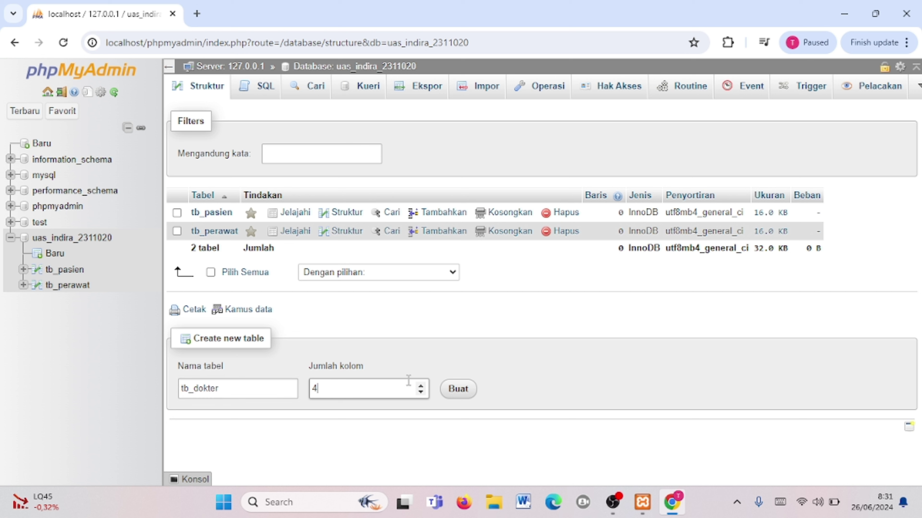
pyautogui.click(448, 390)
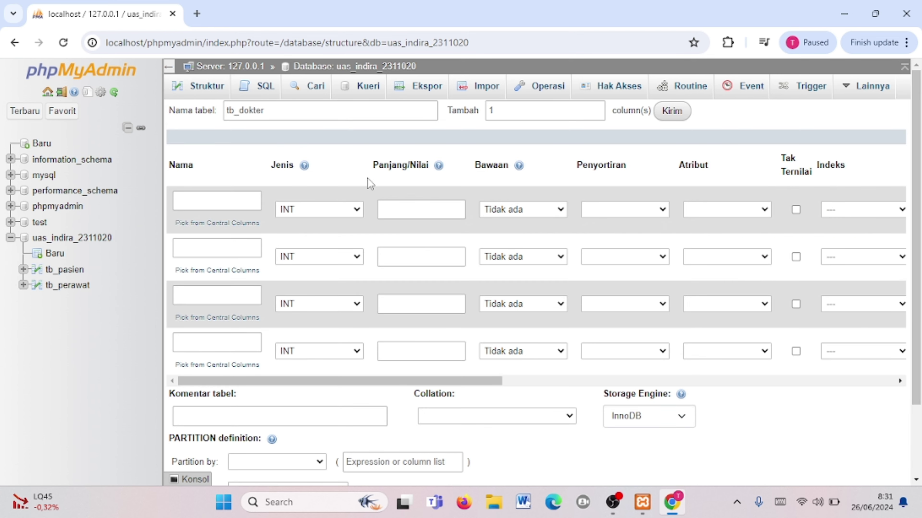
# Name the first two columns of tb_dokter id_dokter and nama_dokter.
pyautogui.click(243, 202)
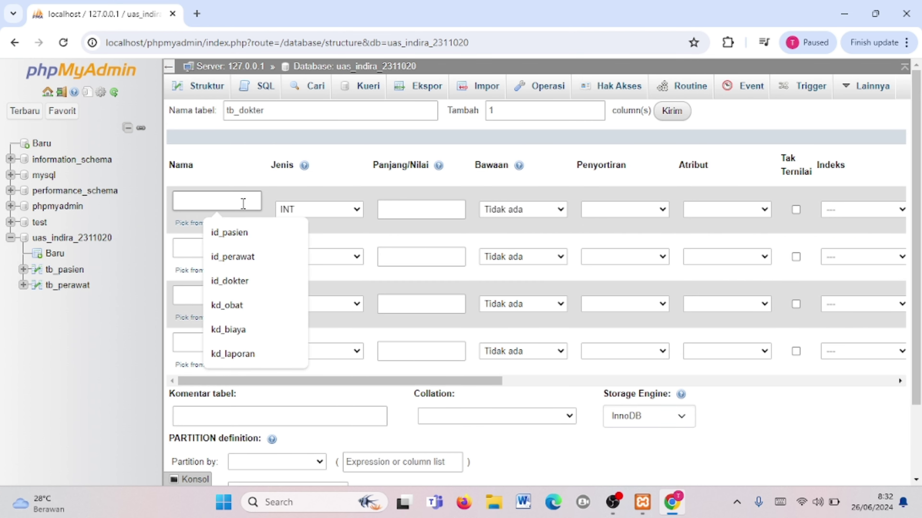
pyautogui.write('i')
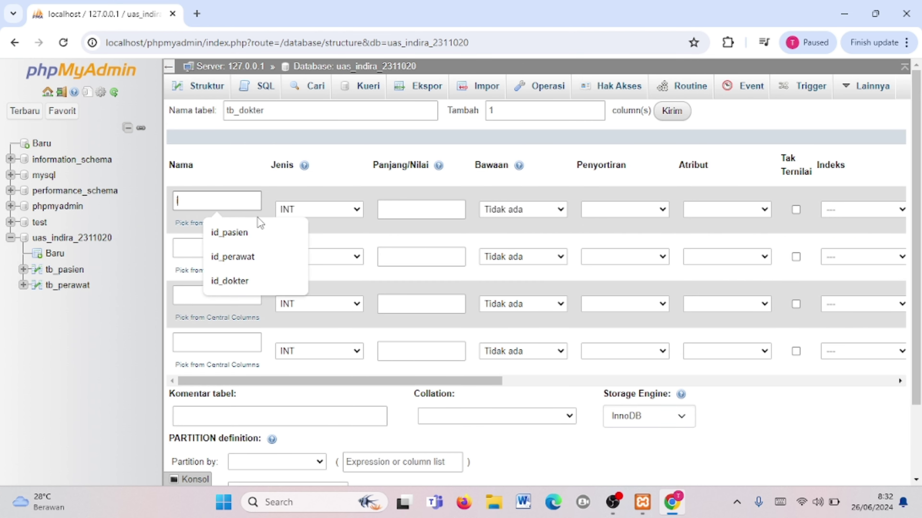
pyautogui.write('d_dokter')
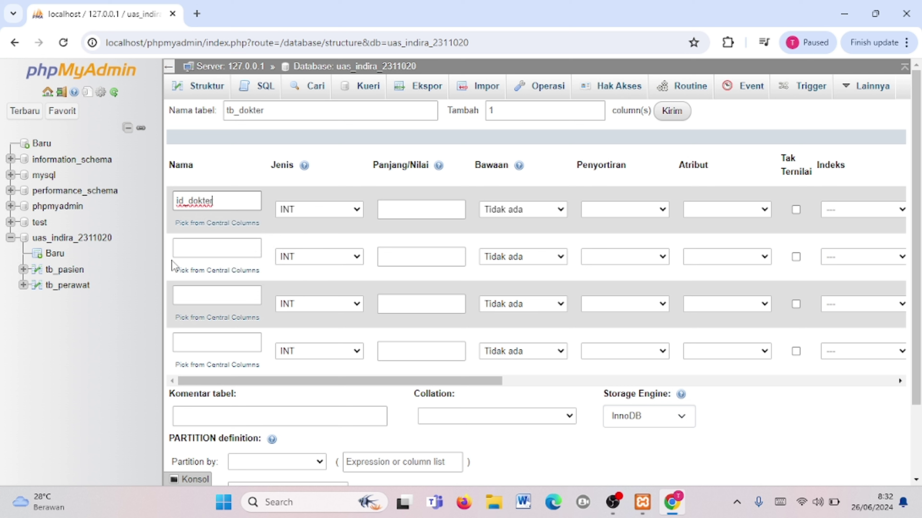
pyautogui.click(192, 251)
pyautogui.click(193, 252)
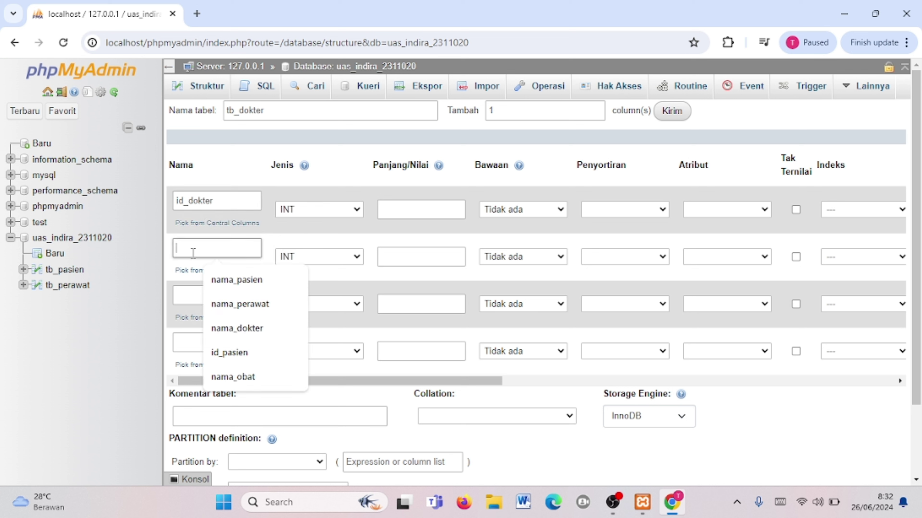
pyautogui.write('nama')
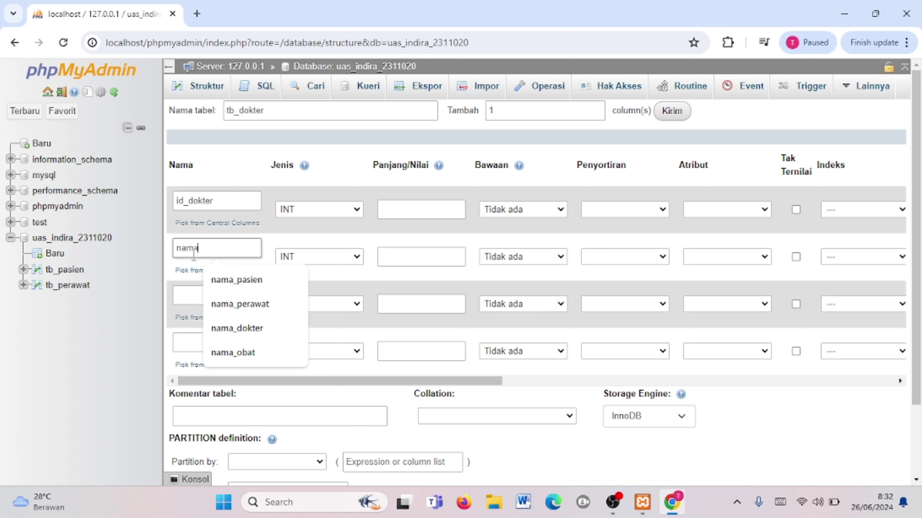
pyautogui.write('_do')
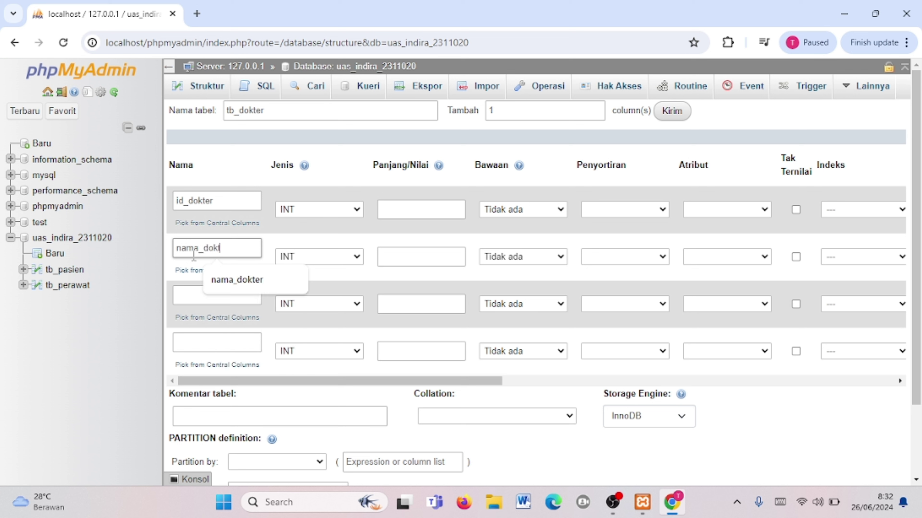
pyautogui.write('k')
pyautogui.press('Down')
pyautogui.press('Return')
# Name the third and fourth columns of tb_dokter alamat and spesialis.
pyautogui.click(213, 298)
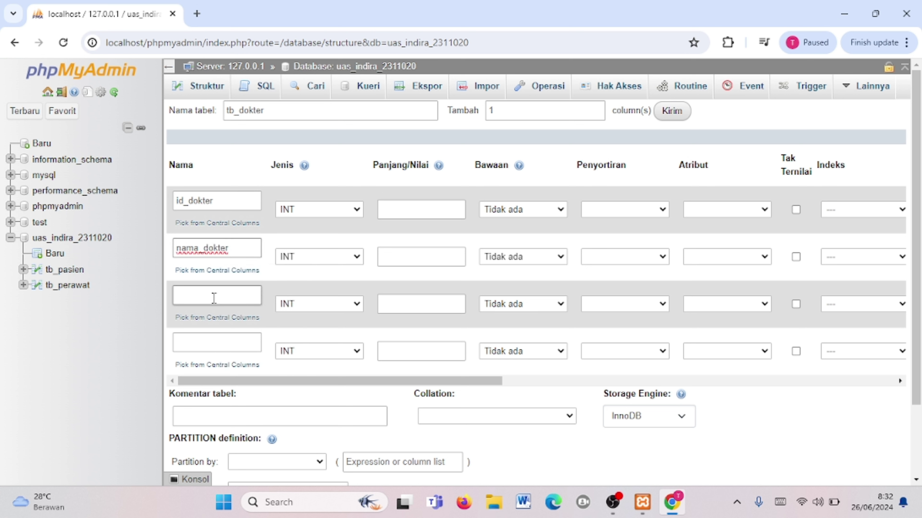
pyautogui.write('alamat')
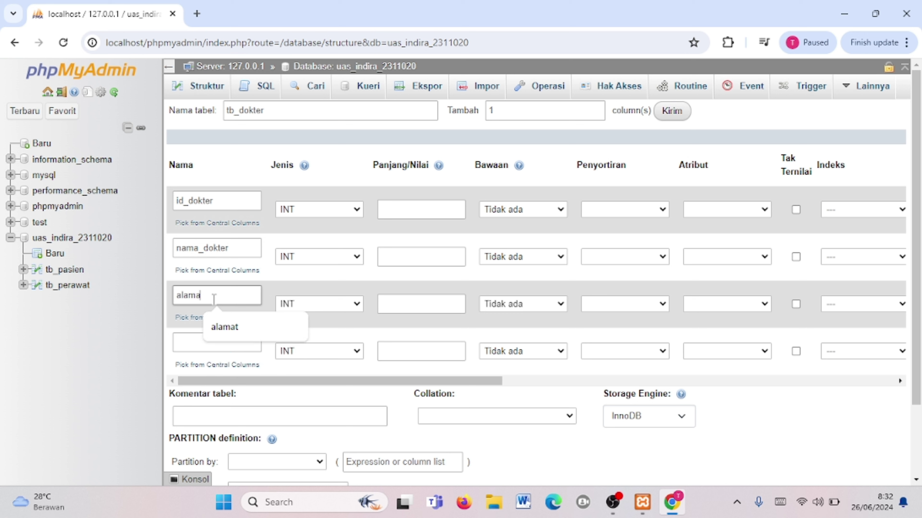
pyautogui.click(221, 343)
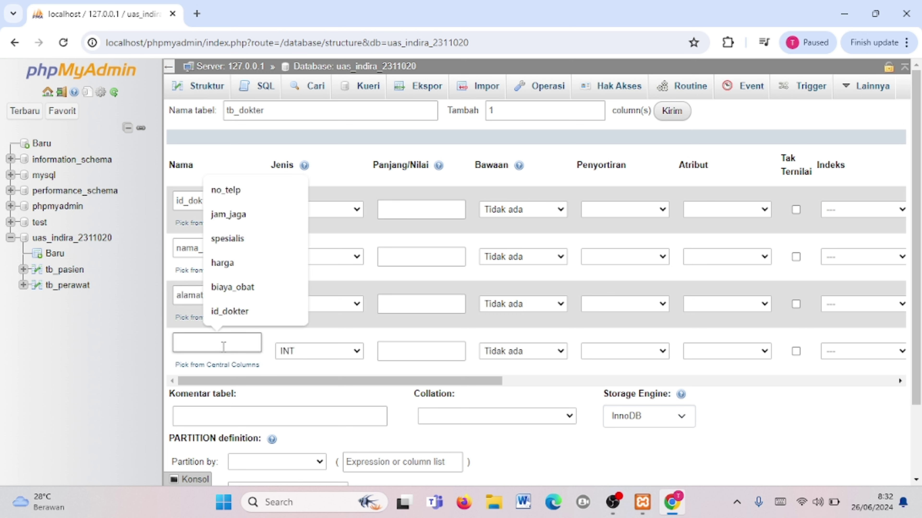
pyautogui.write('spes')
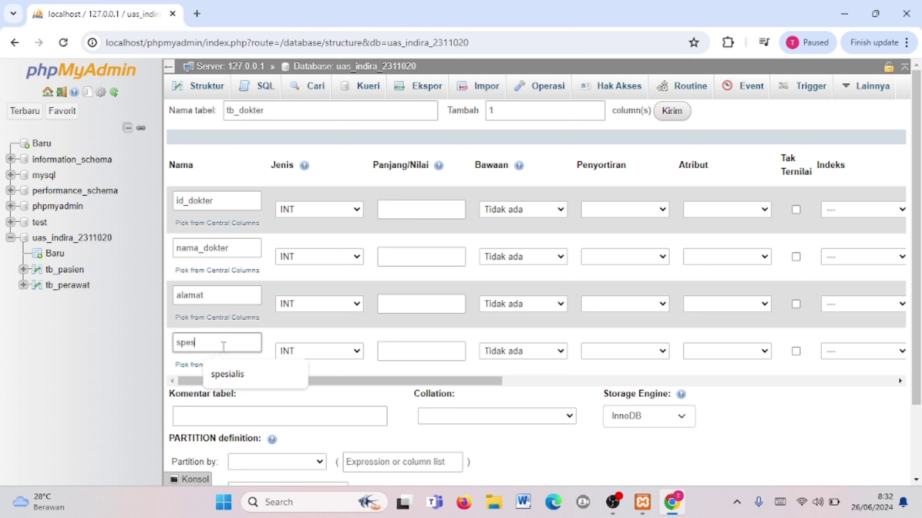
pyautogui.write('ialis')
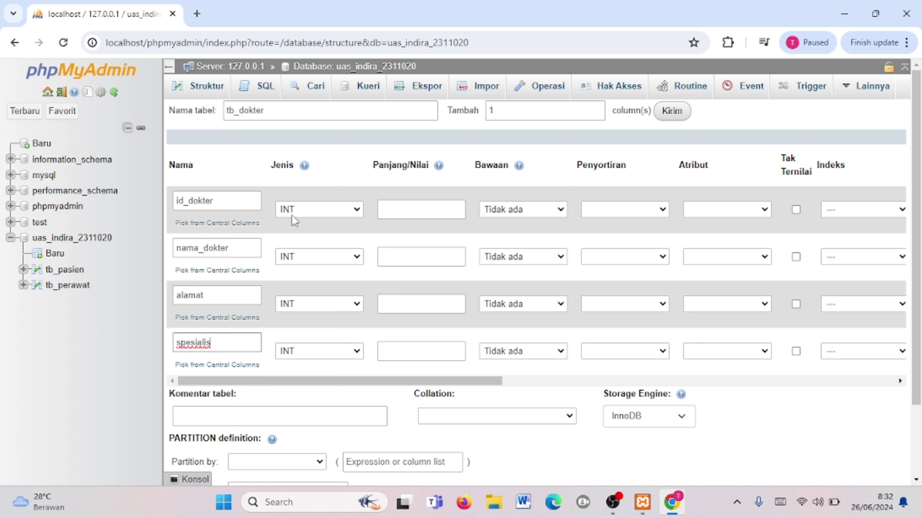
# Set the id_dokter column's length to 11 and the nama_dokter column's data type to TEXT.
pyautogui.click(401, 212)
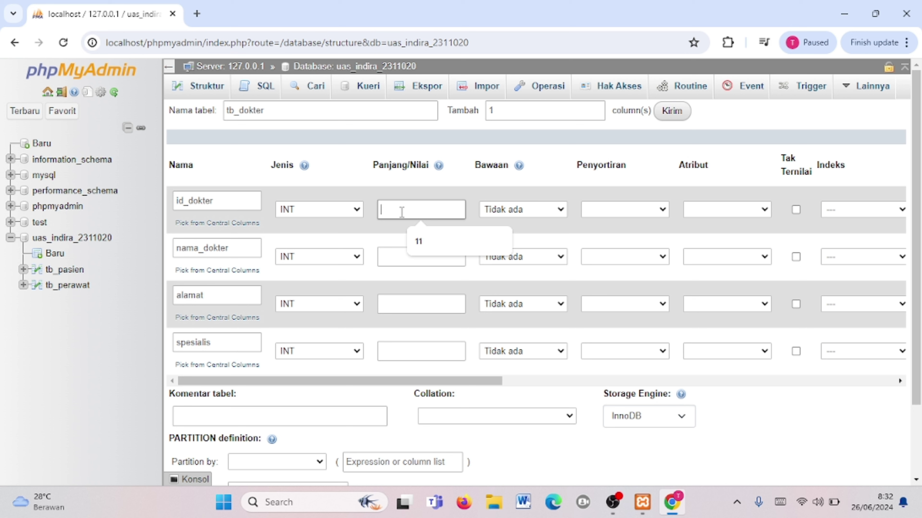
pyautogui.write('11')
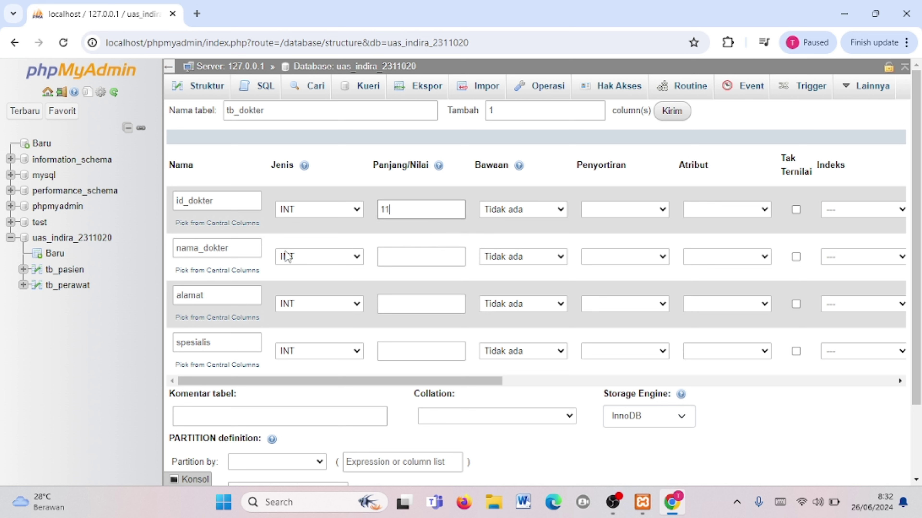
pyautogui.click(302, 256)
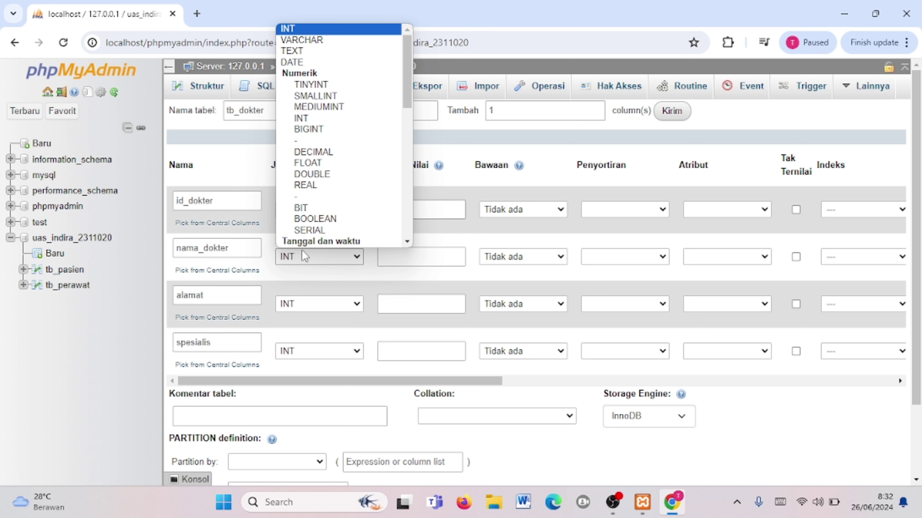
pyautogui.click(318, 52)
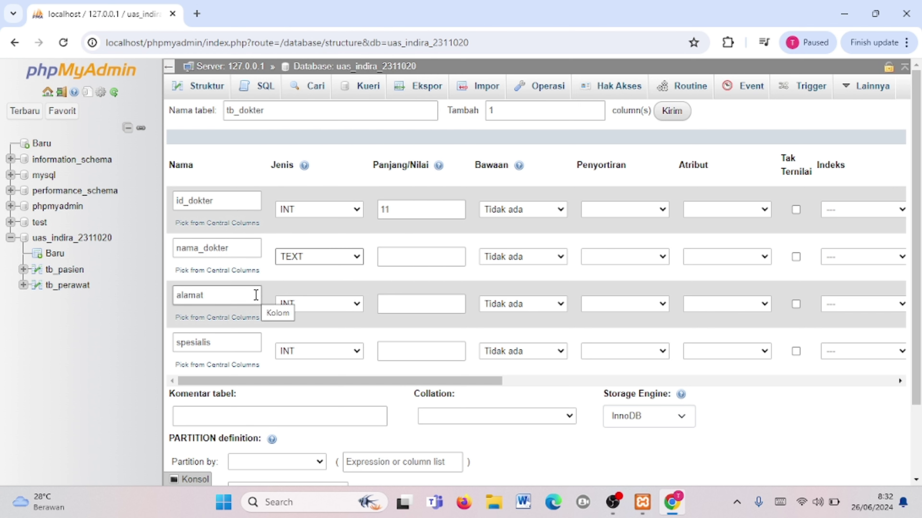
# Set the alamat column's data type to VARCHAR with a length of 50.
pyautogui.click(295, 305)
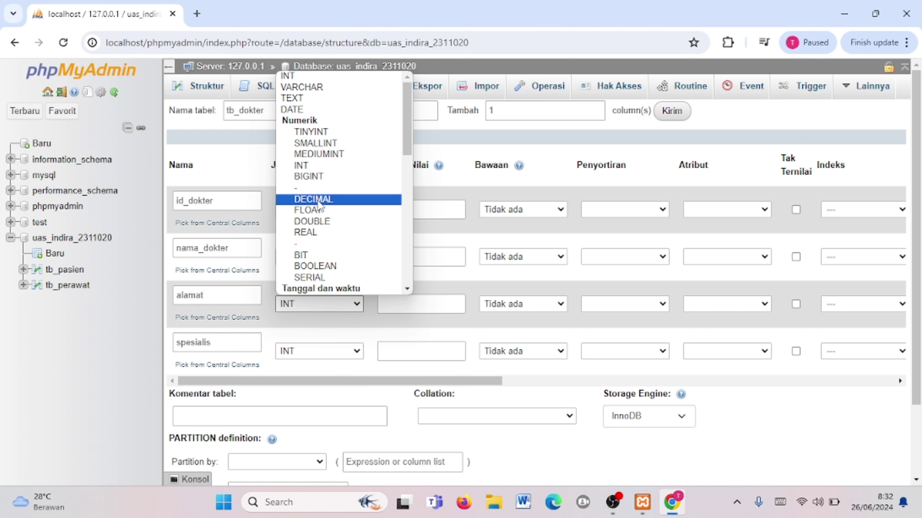
pyautogui.click(305, 88)
pyautogui.click(413, 303)
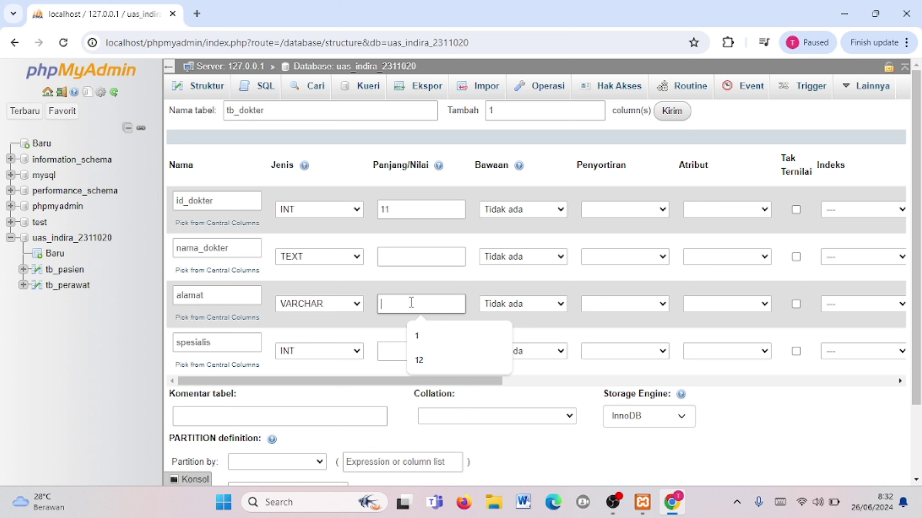
pyautogui.write('50')
# Set the spesialis column's data type to TEXT.
pyautogui.click(195, 343)
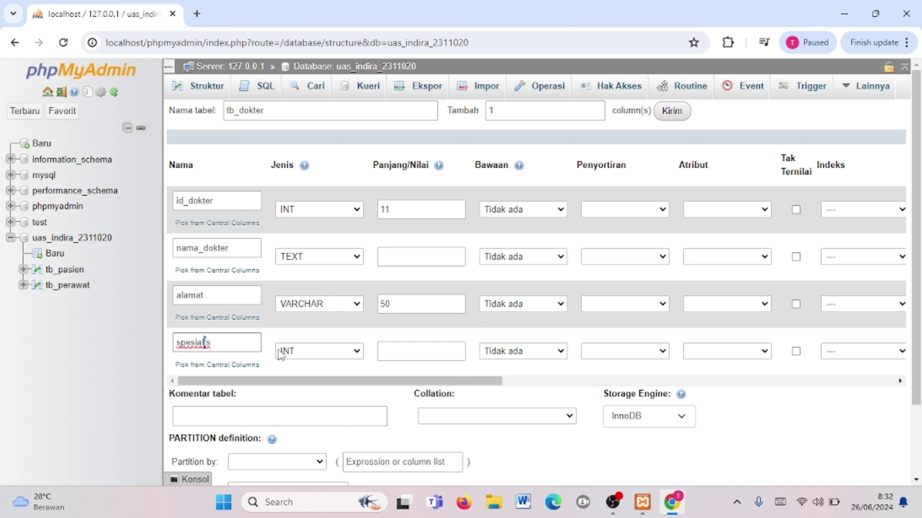
pyautogui.click(286, 352)
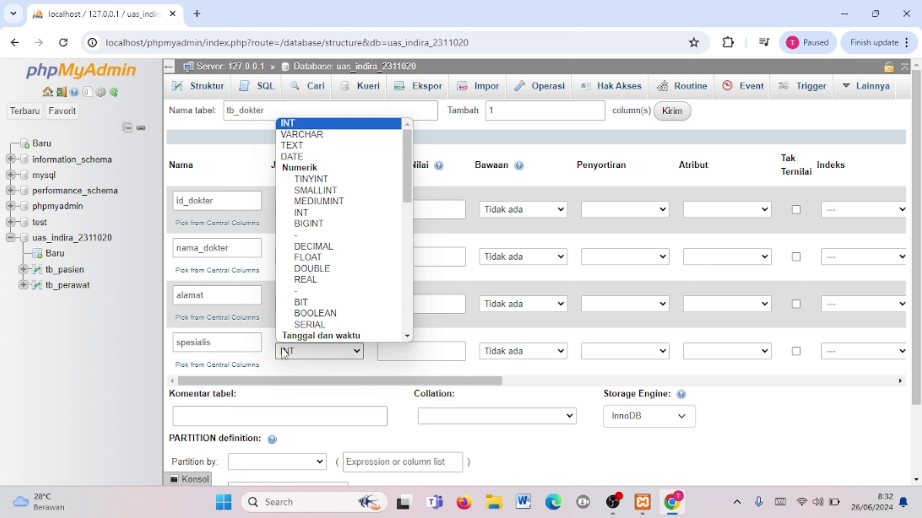
pyautogui.click(313, 146)
# Make id_dokter an auto-increment primary key and save the tb_dokter table definition.
pyautogui.moveTo(345, 383); pyautogui.dragTo(502, 313)
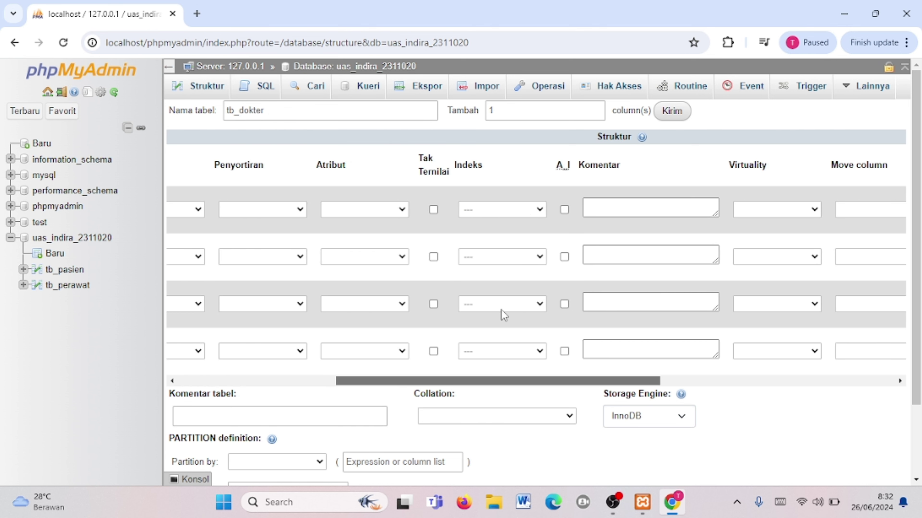
pyautogui.click(565, 210)
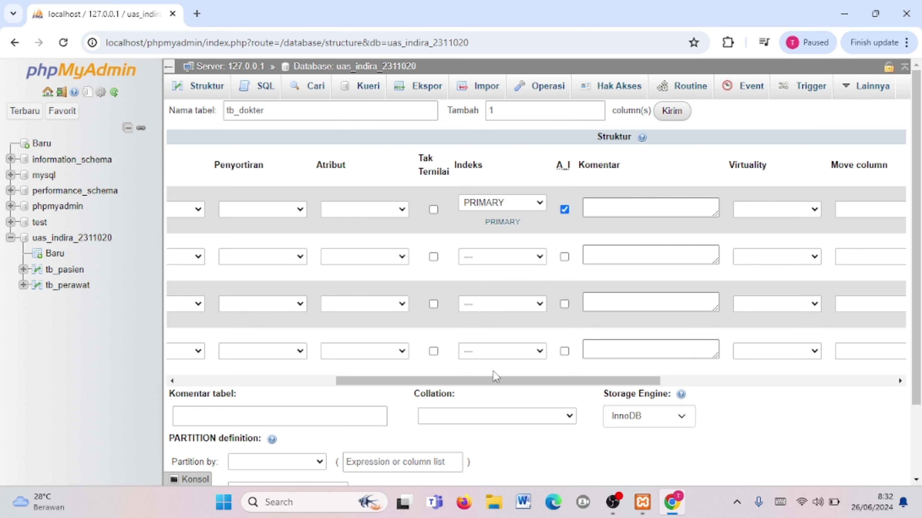
pyautogui.moveTo(495, 377); pyautogui.dragTo(232, 323)
pyautogui.scroll(-2, 270, 324)
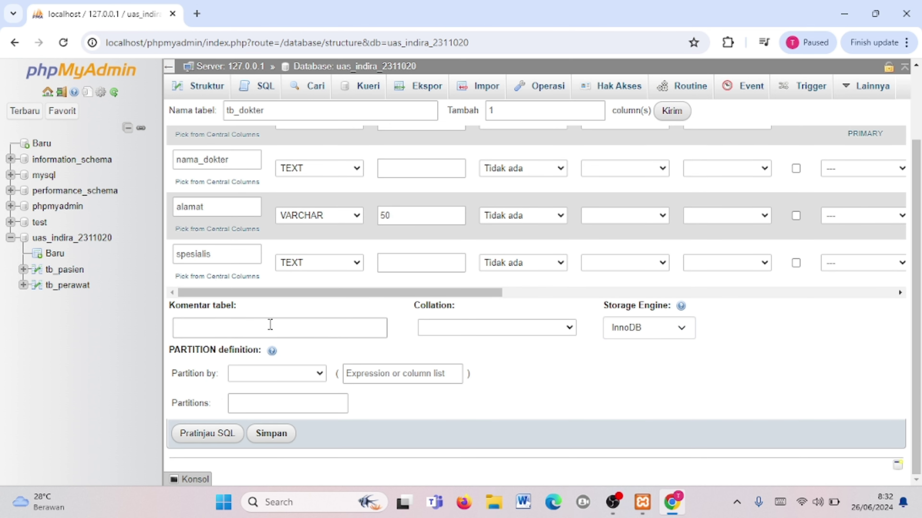
pyautogui.click(280, 438)
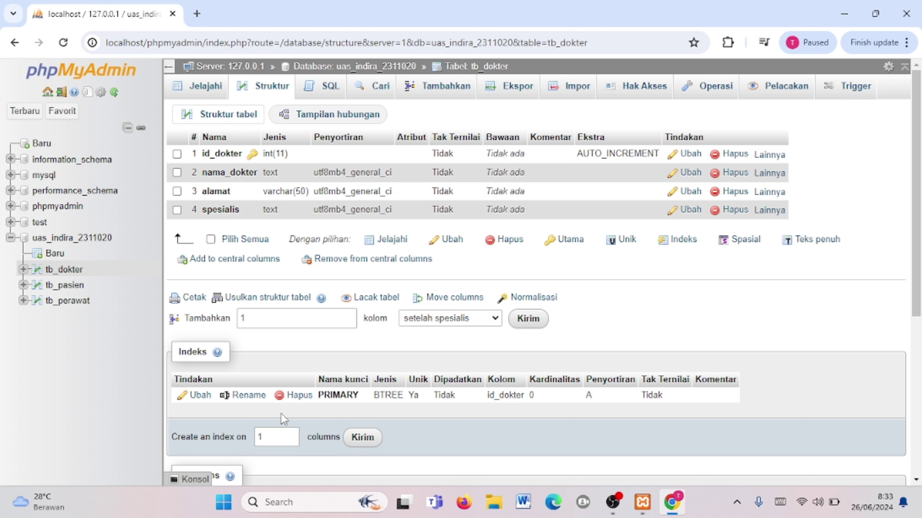
# Return to the UAS database and start a new table named tb_obat with 4 columns.
pyautogui.click(346, 71)
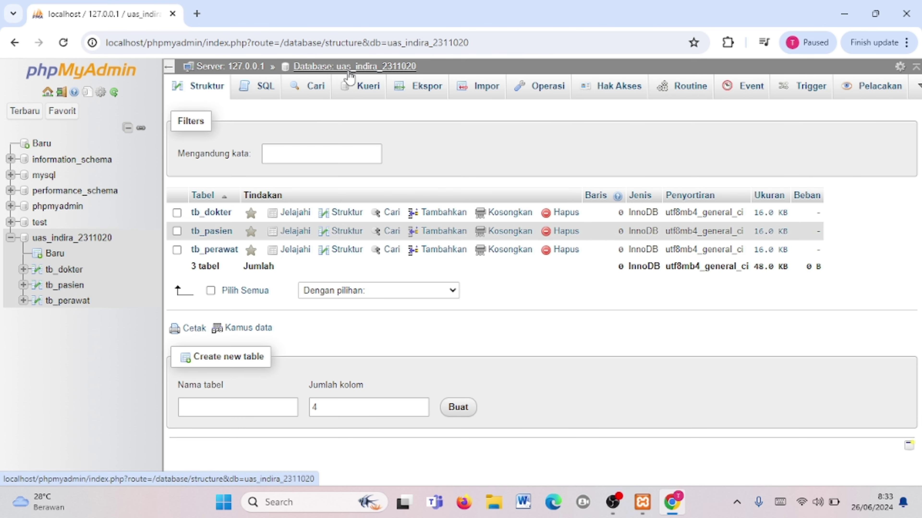
pyautogui.click(267, 406)
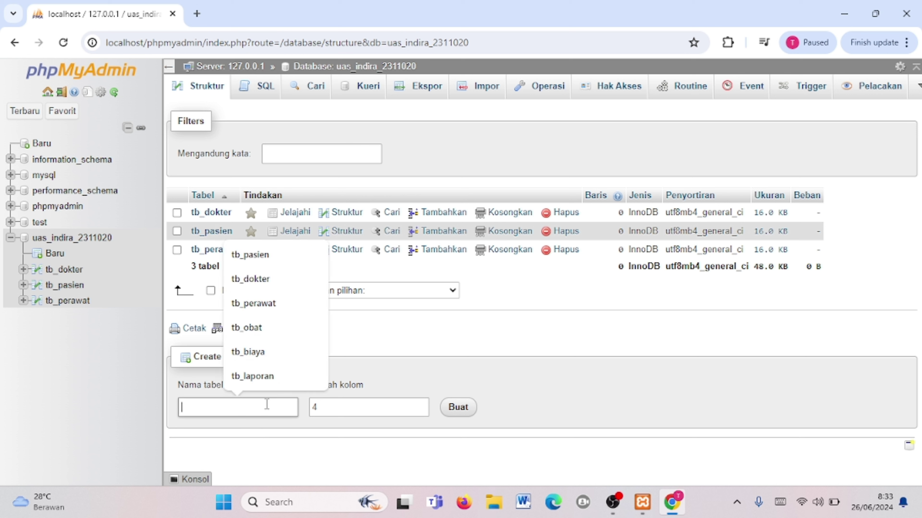
pyautogui.write('tb_obat')
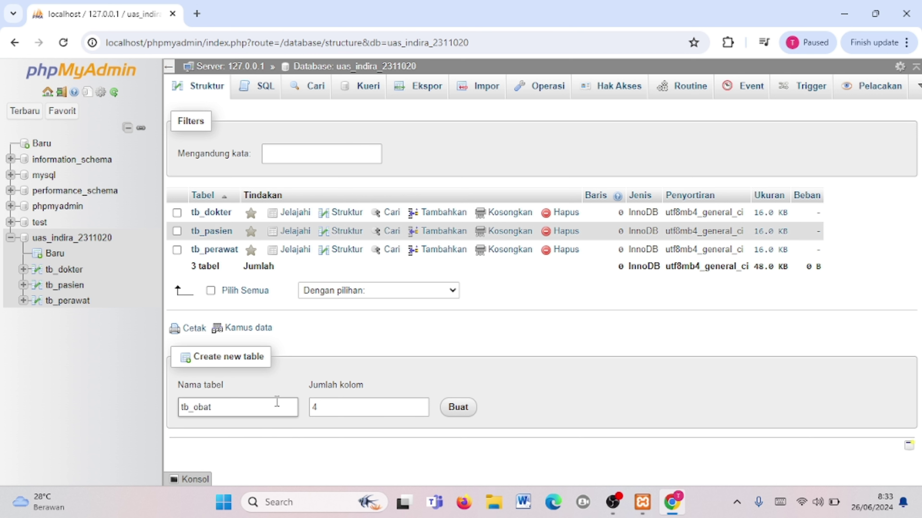
pyautogui.click(342, 404)
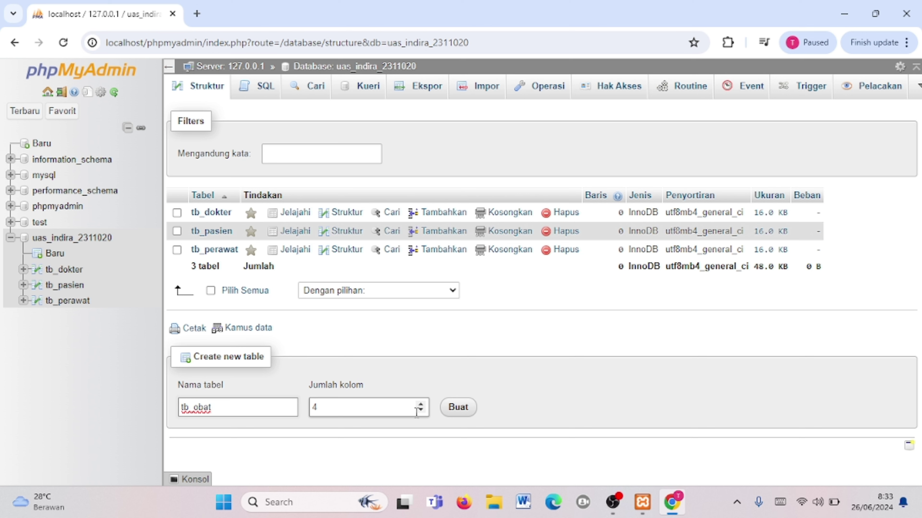
pyautogui.click(458, 413)
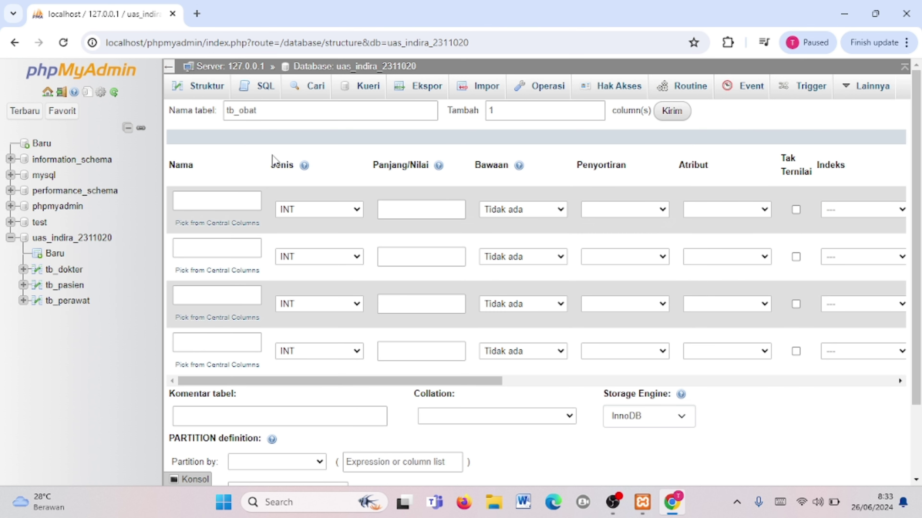
# Name the first two columns of tb_obat kd_obat and nama_obat.
pyautogui.click(245, 203)
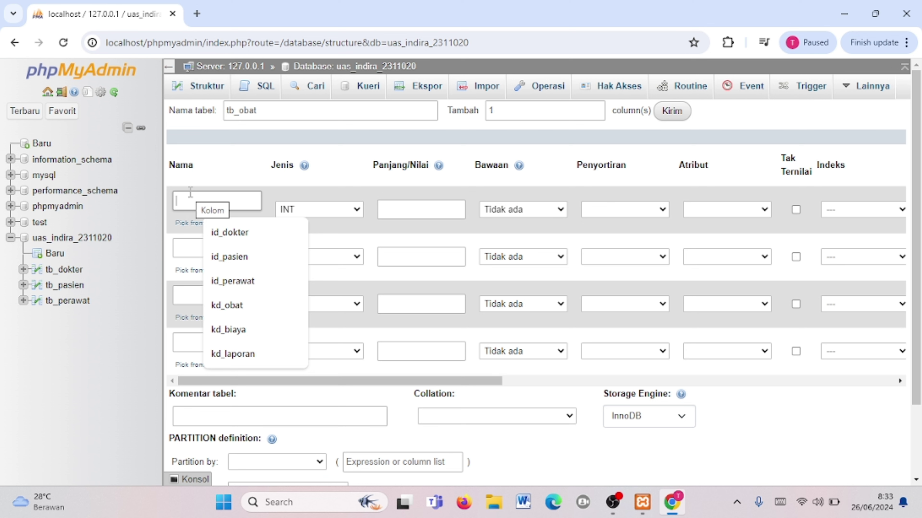
pyautogui.write('kd')
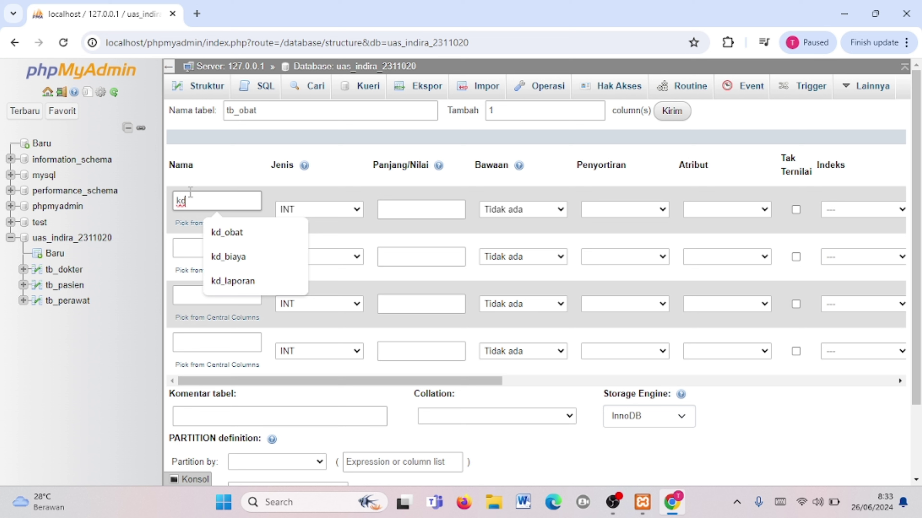
pyautogui.write('_obat')
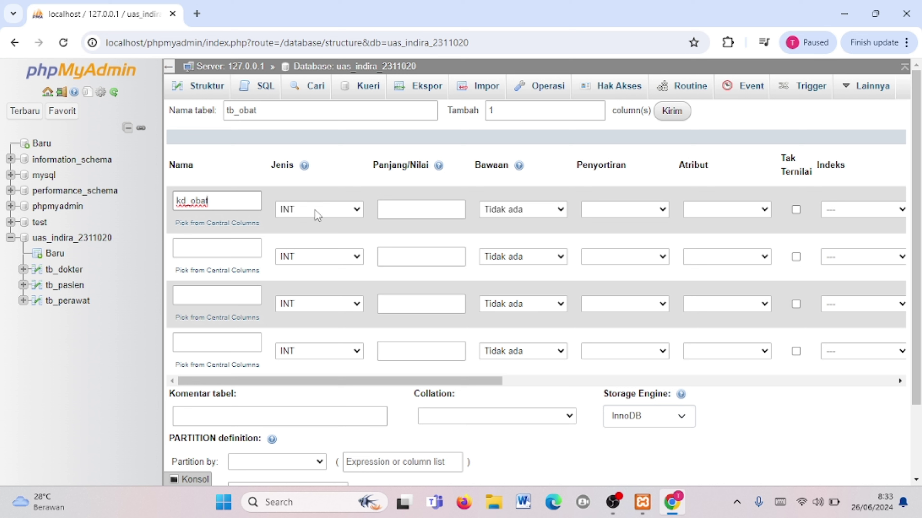
pyautogui.click(214, 251)
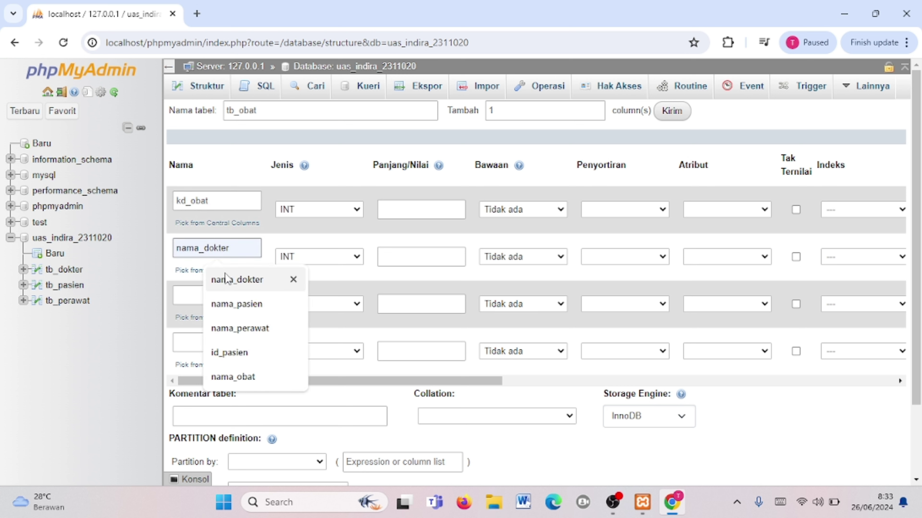
pyautogui.write('nama')
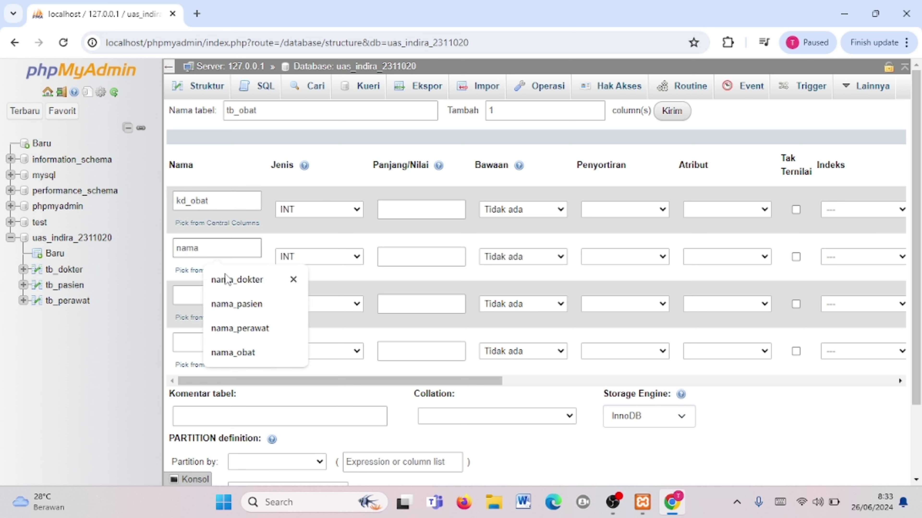
pyautogui.write('_obat')
pyautogui.click(225, 280)
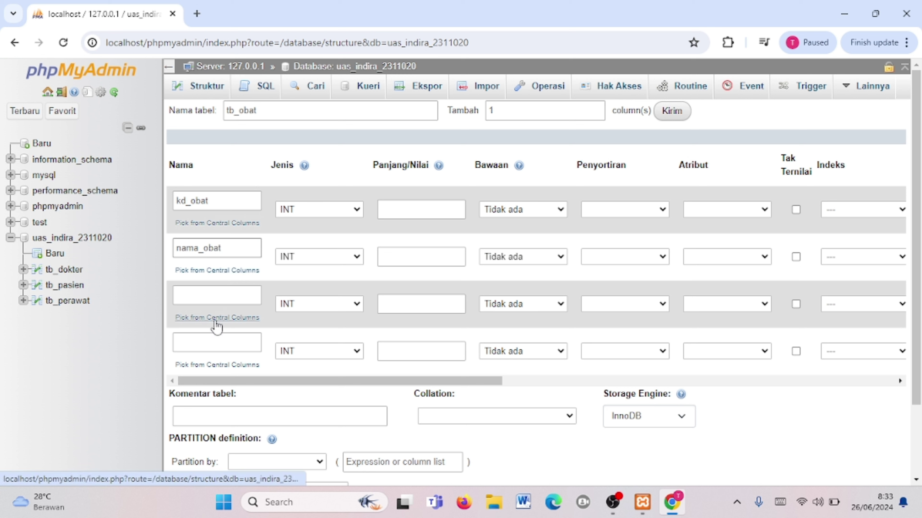
# Name the third and fourth columns of tb_obat stok_obat and harga_obat.
pyautogui.click(214, 295)
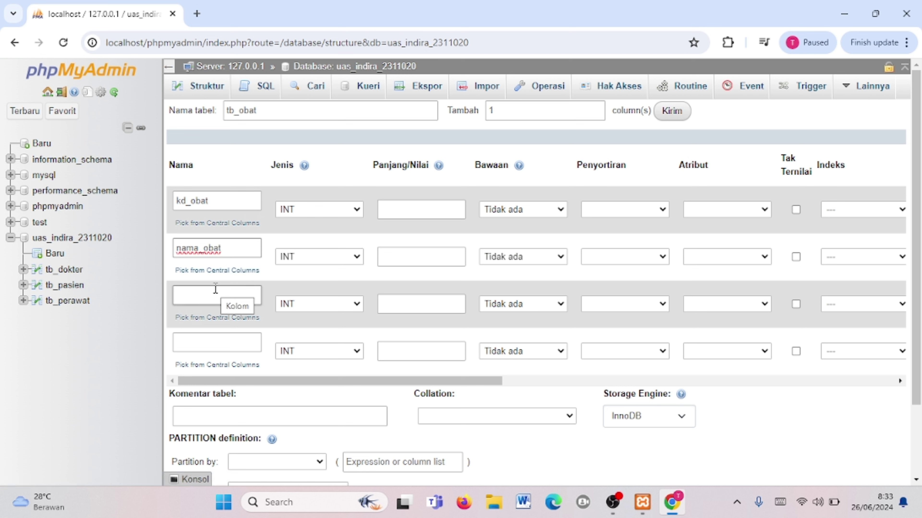
pyautogui.click(215, 290)
pyautogui.write('stok_o')
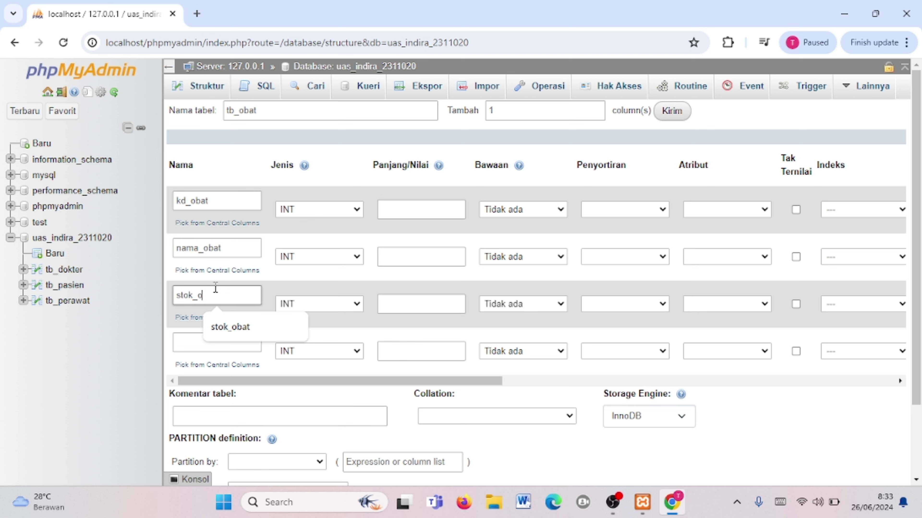
pyautogui.write('bat')
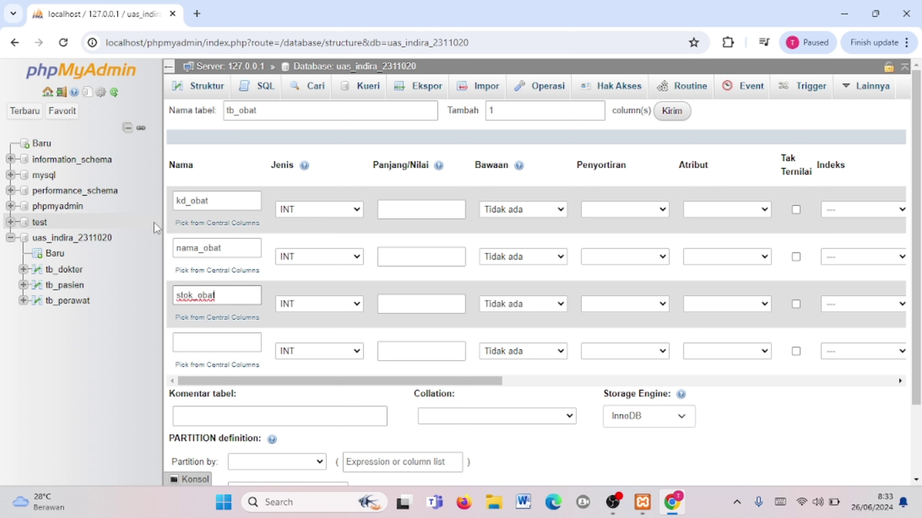
pyautogui.click(179, 343)
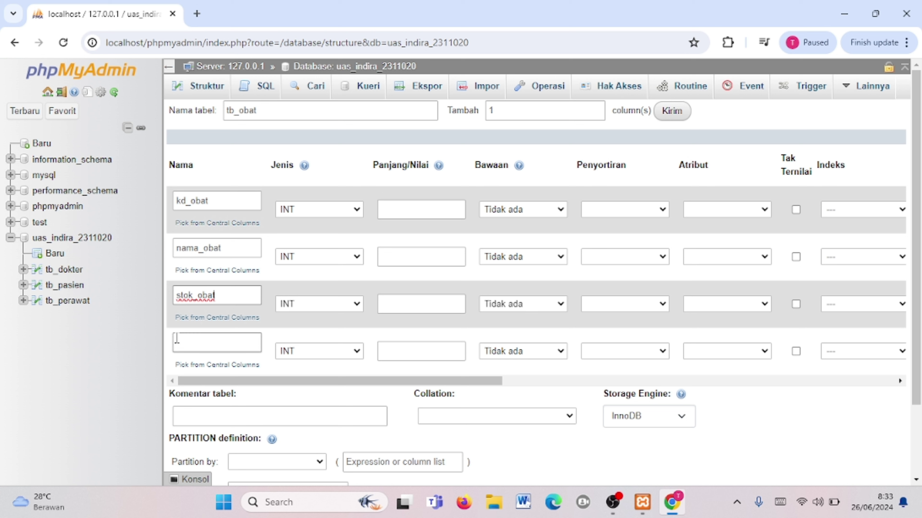
pyautogui.write('ha')
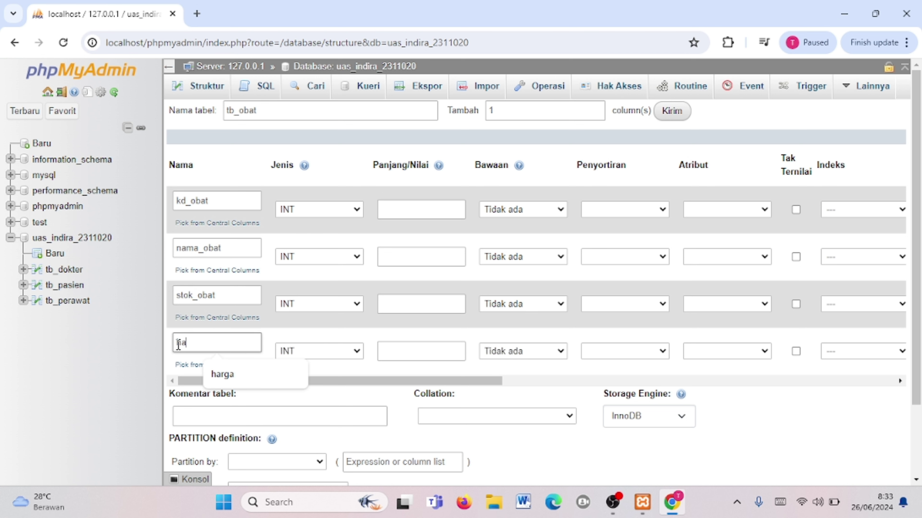
pyautogui.write('rga')
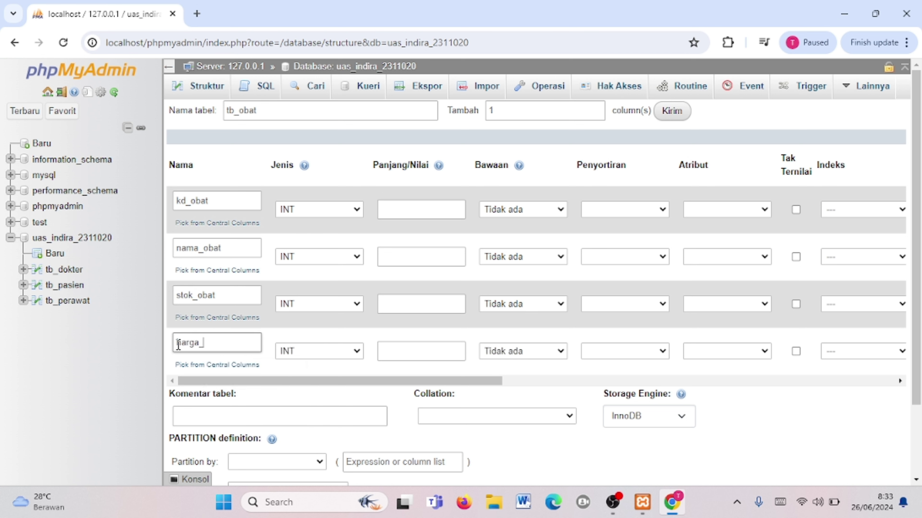
pyautogui.write('_obat')
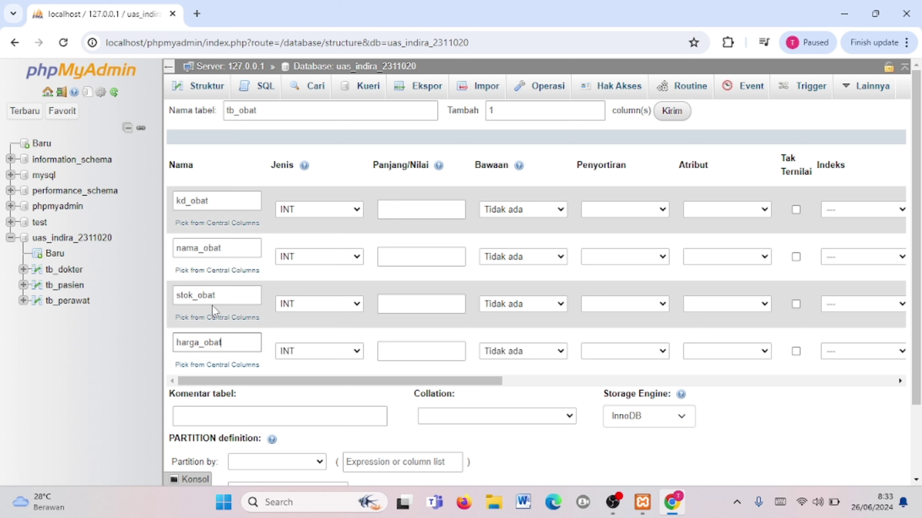
# Set the nama_obat and harga_obat columns to TEXT and the stok_obat column to CHAR with a length of 1.
pyautogui.click(308, 258)
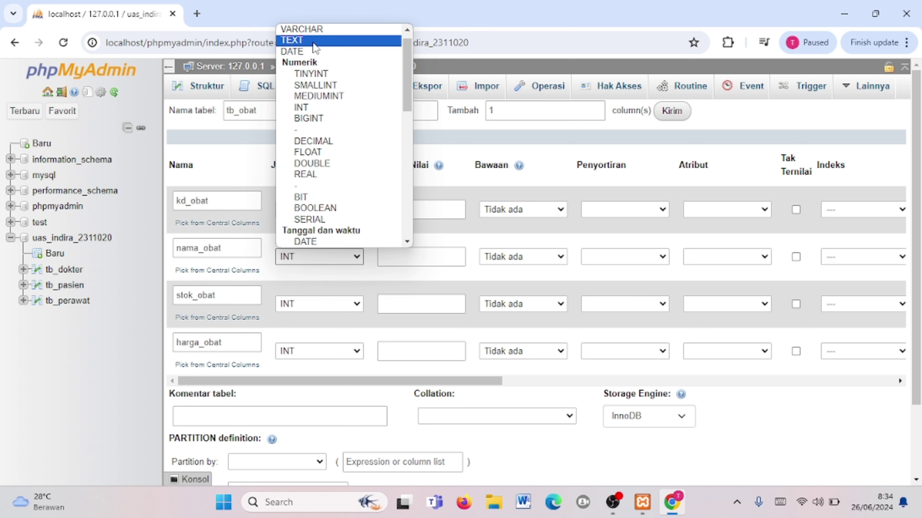
pyautogui.click(314, 40)
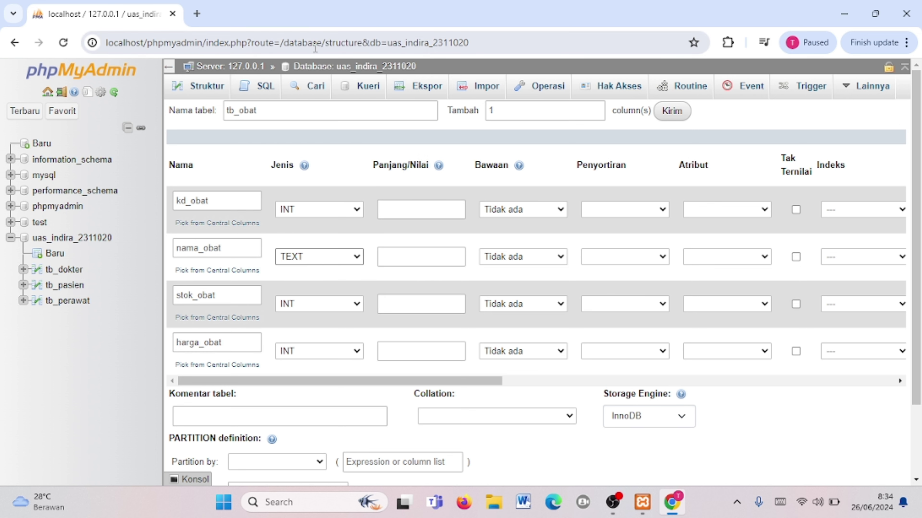
pyautogui.click(297, 302)
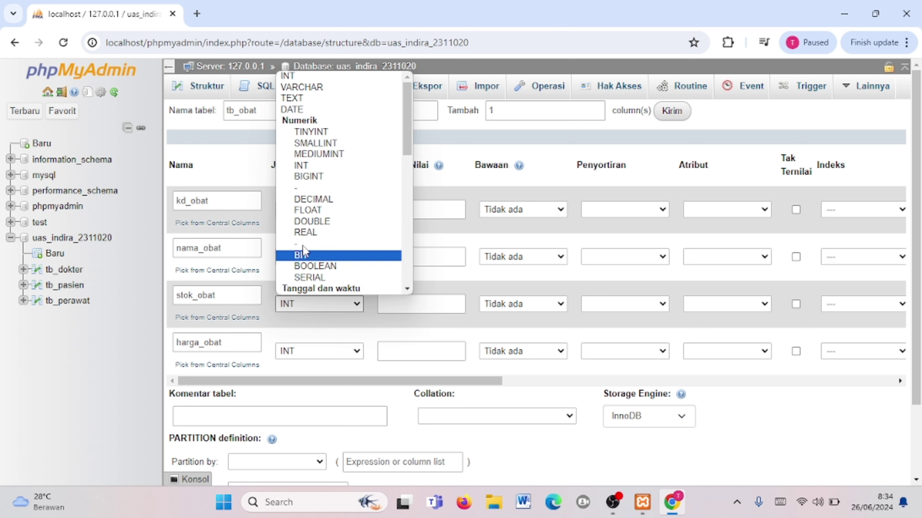
pyautogui.scroll(-2, 302, 203)
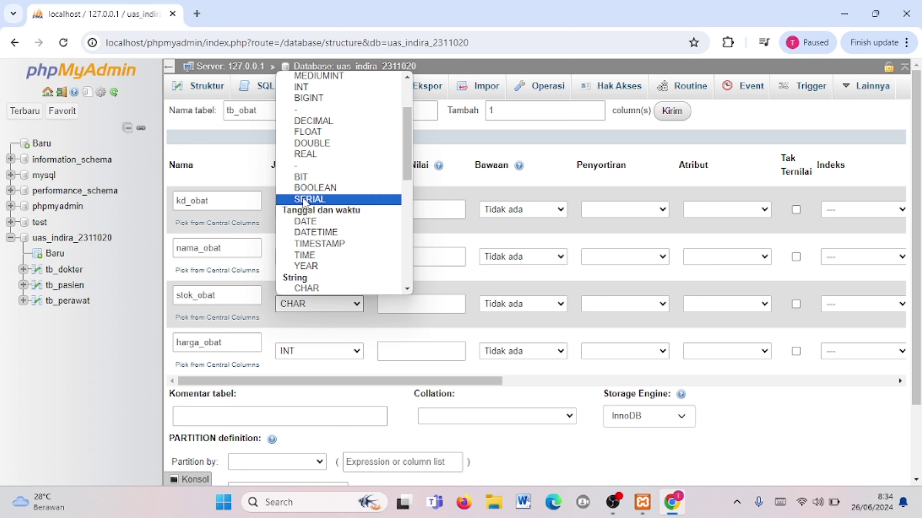
pyautogui.click(300, 288)
pyautogui.click(382, 300)
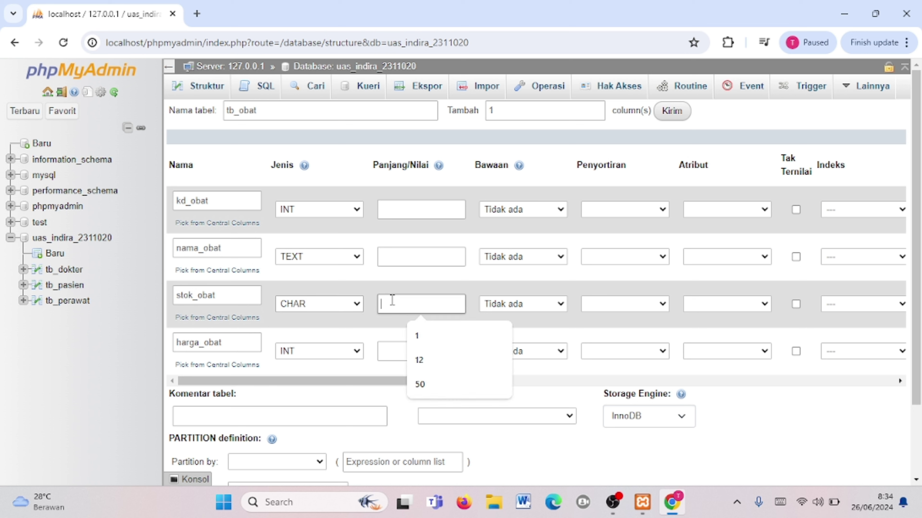
pyautogui.write('1')
pyautogui.click(321, 351)
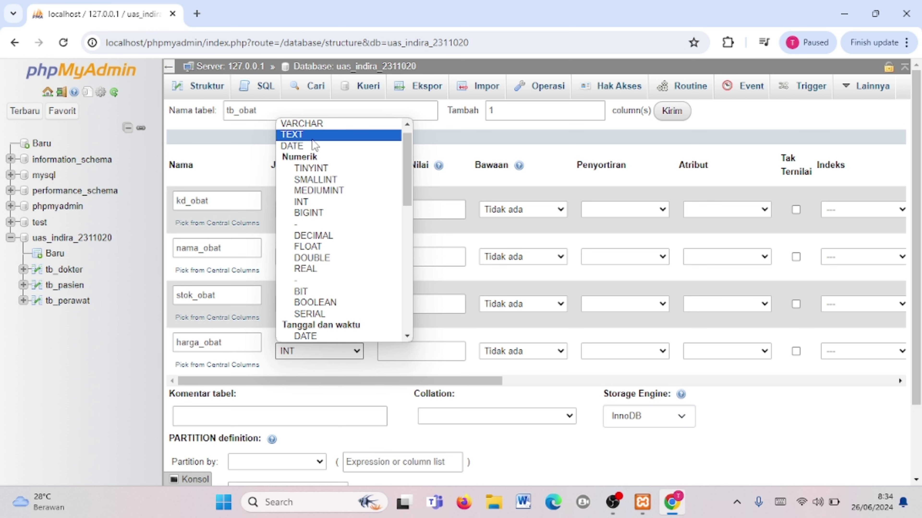
pyautogui.click(313, 136)
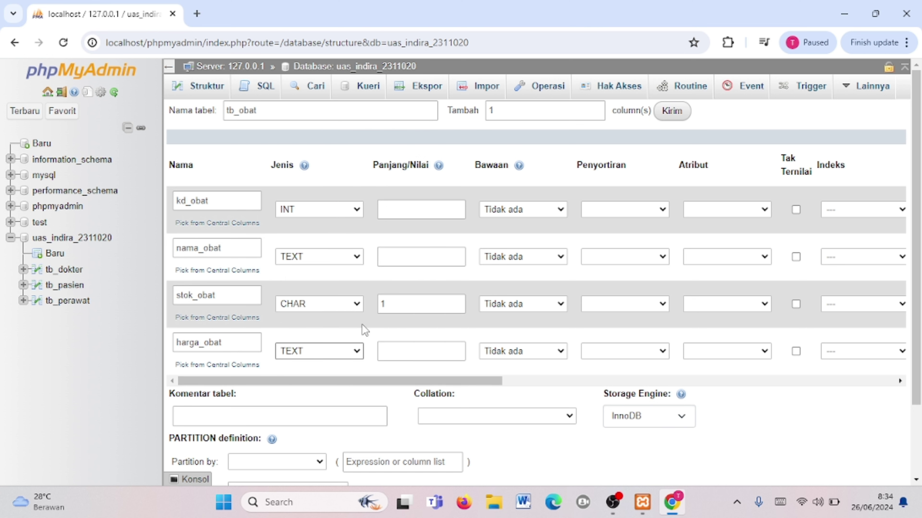
# Make kd_obat an auto-increment primary key and save the tb_obat table definition.
pyautogui.moveTo(328, 380); pyautogui.dragTo(377, 380)
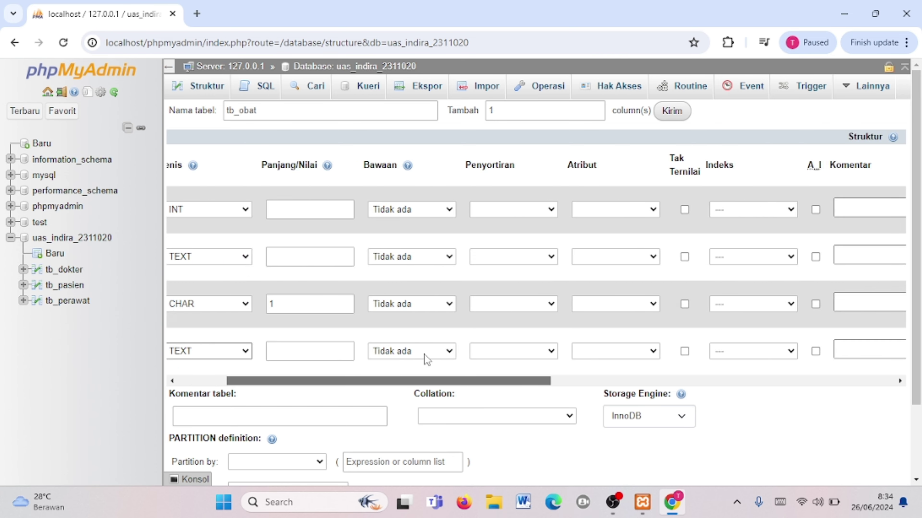
pyautogui.moveTo(426, 359); pyautogui.dragTo(654, 367)
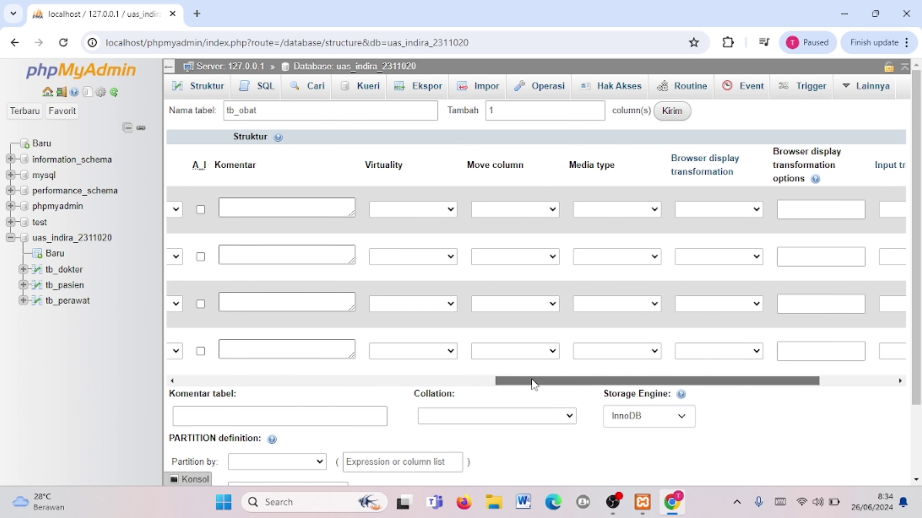
pyautogui.moveTo(534, 384); pyautogui.dragTo(429, 363)
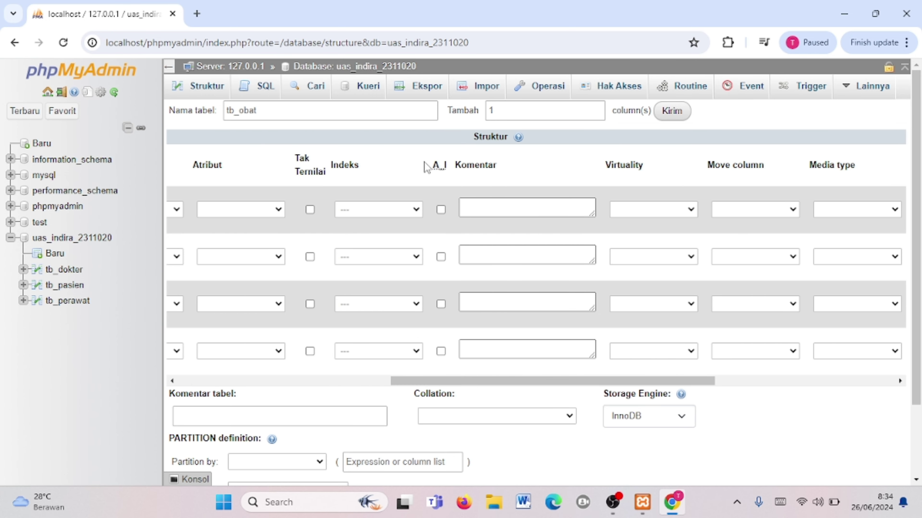
pyautogui.click(441, 210)
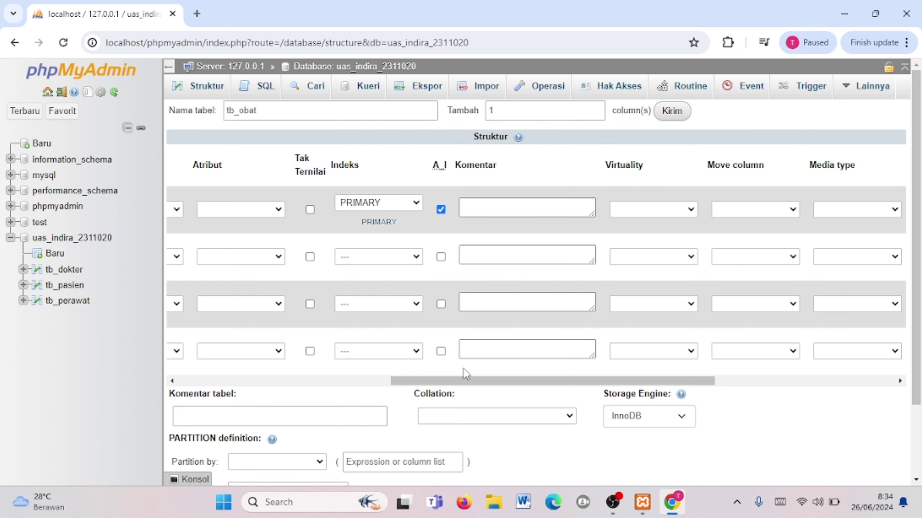
pyautogui.moveTo(463, 380); pyautogui.dragTo(251, 380)
pyautogui.scroll(-2, 311, 305)
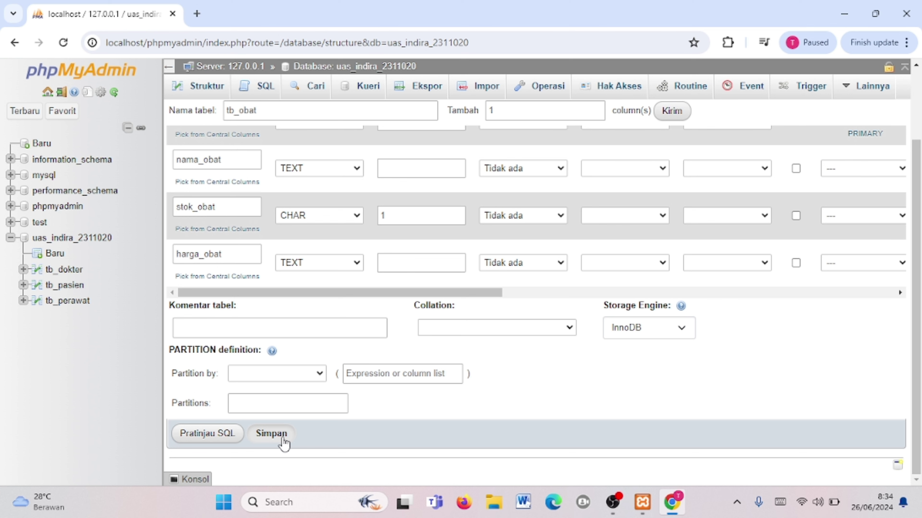
pyautogui.click(271, 433)
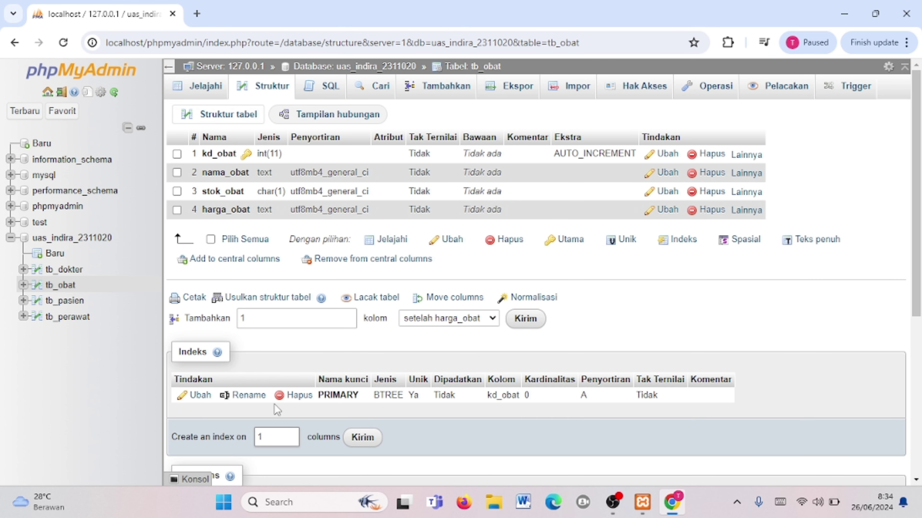
# Return to the UAS database and start a new table named tb_biaya with 4 columns.
pyautogui.click(330, 69)
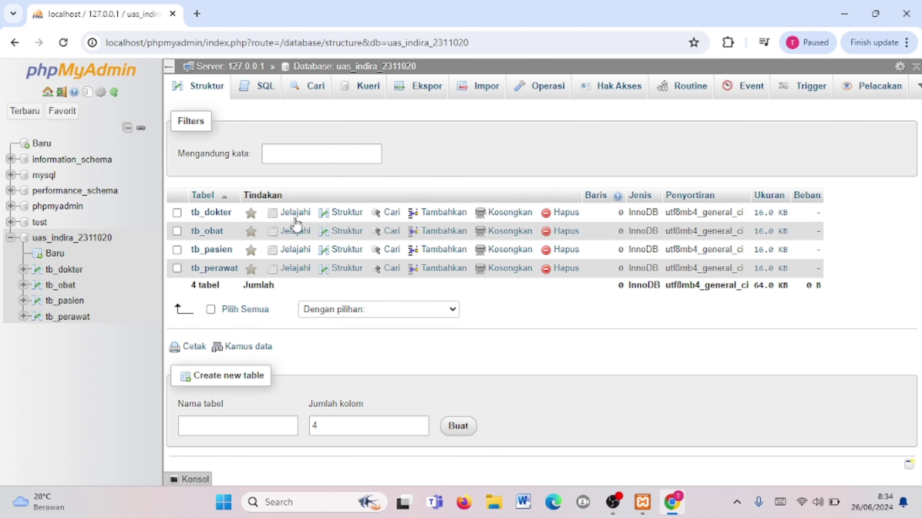
pyautogui.click(223, 422)
pyautogui.write('t')
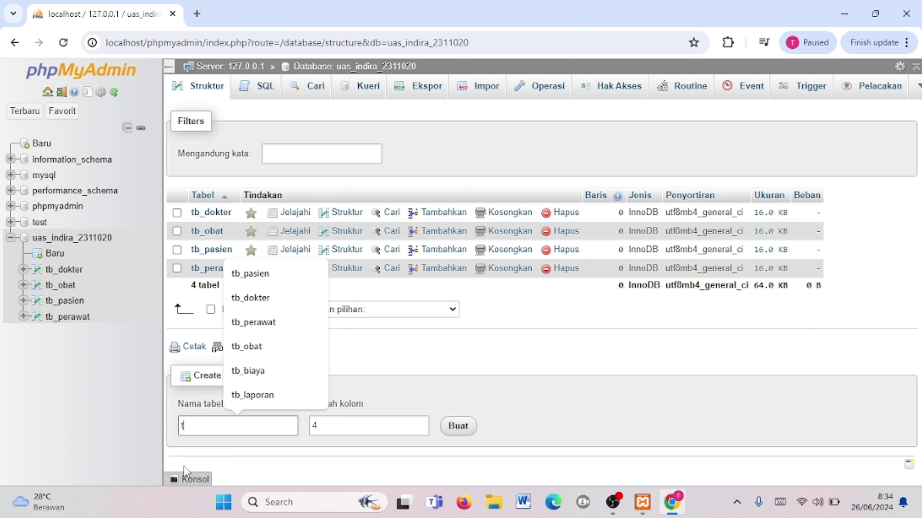
pyautogui.write('b_biaya')
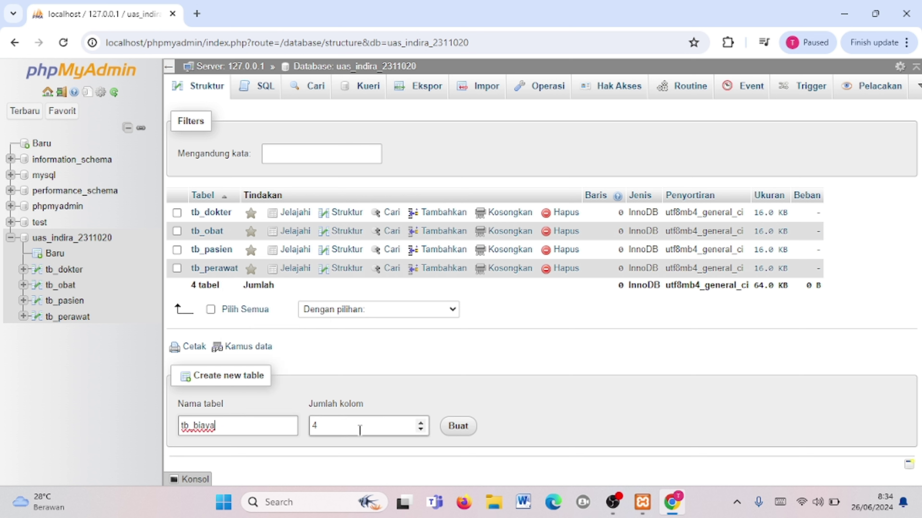
pyautogui.click(458, 426)
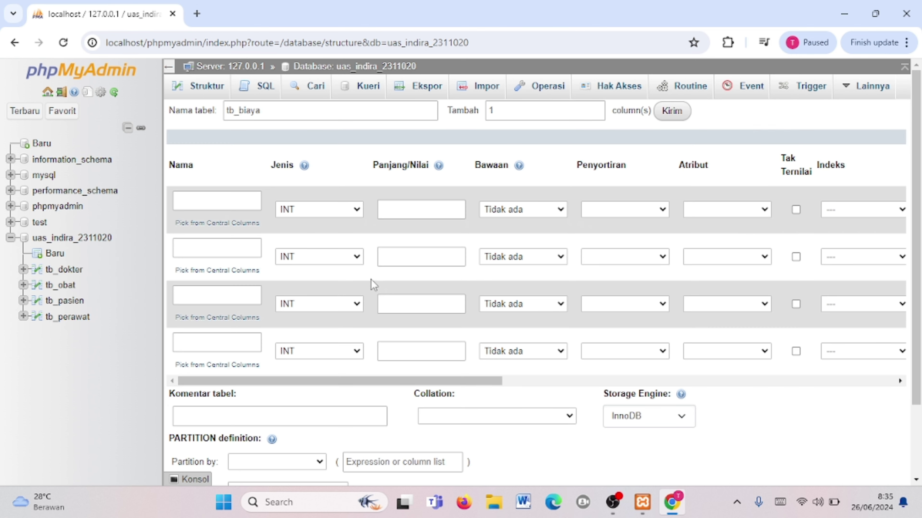
# Name the first and second columns of tb_biaya kd_biaya and id_pasien.
pyautogui.click(217, 203)
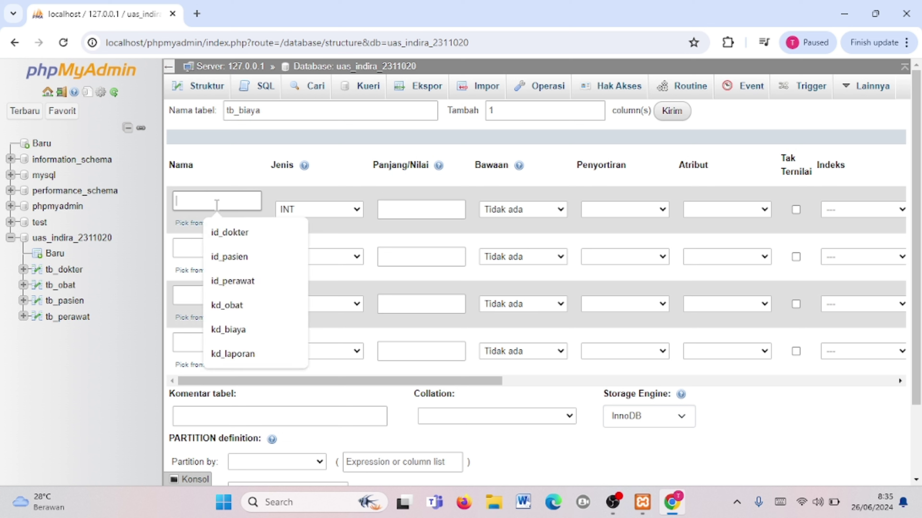
pyautogui.write('k')
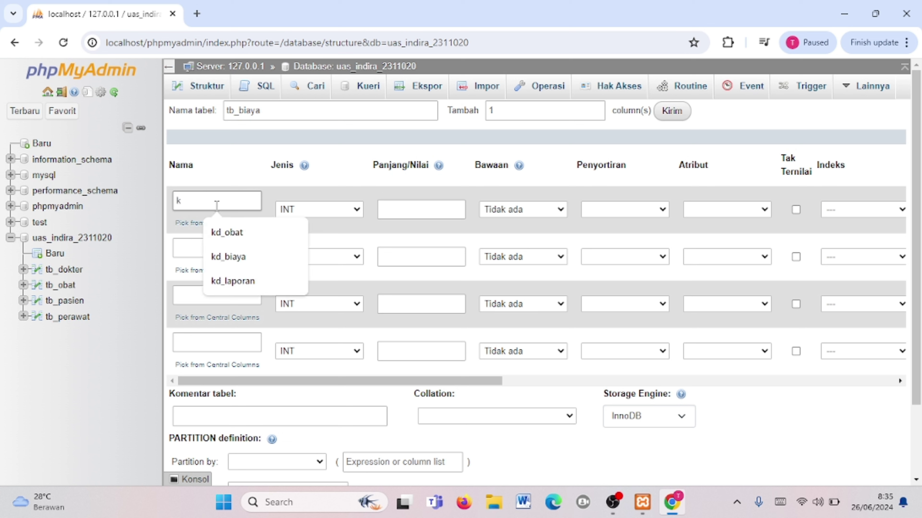
pyautogui.write('d_biaya')
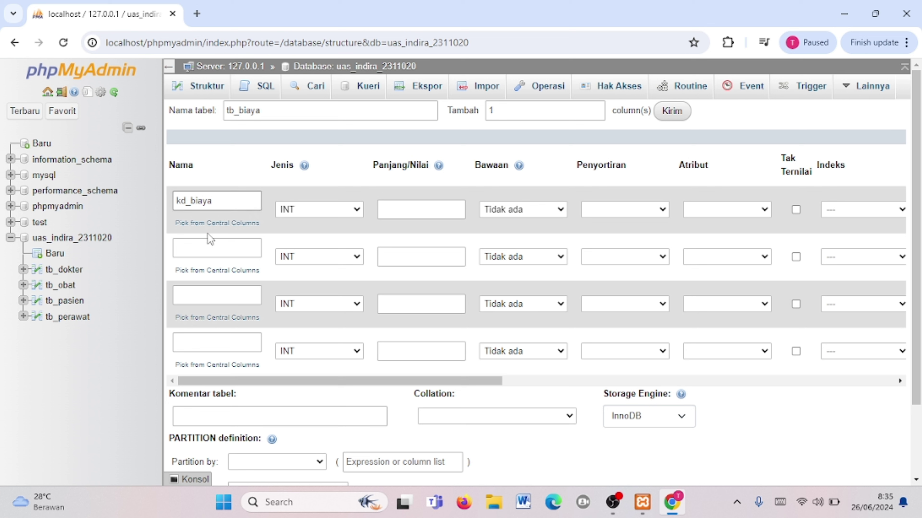
pyautogui.click(207, 250)
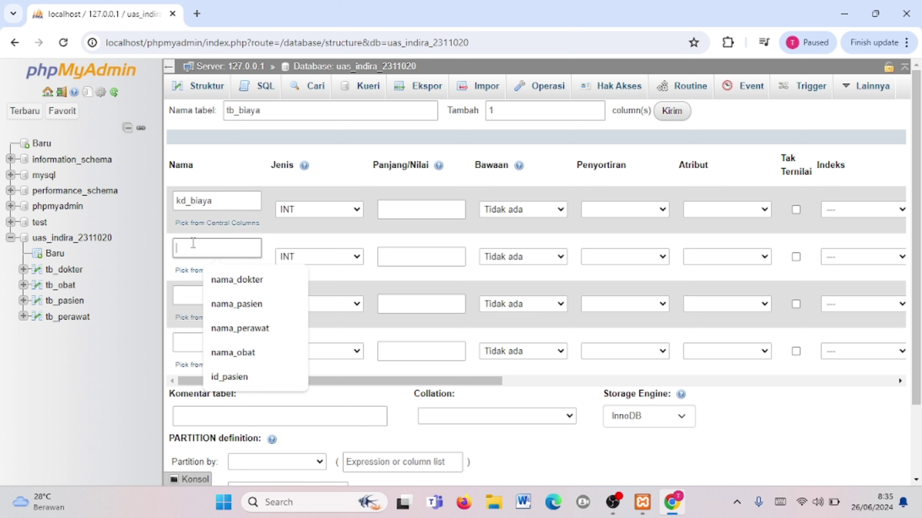
pyautogui.write('id')
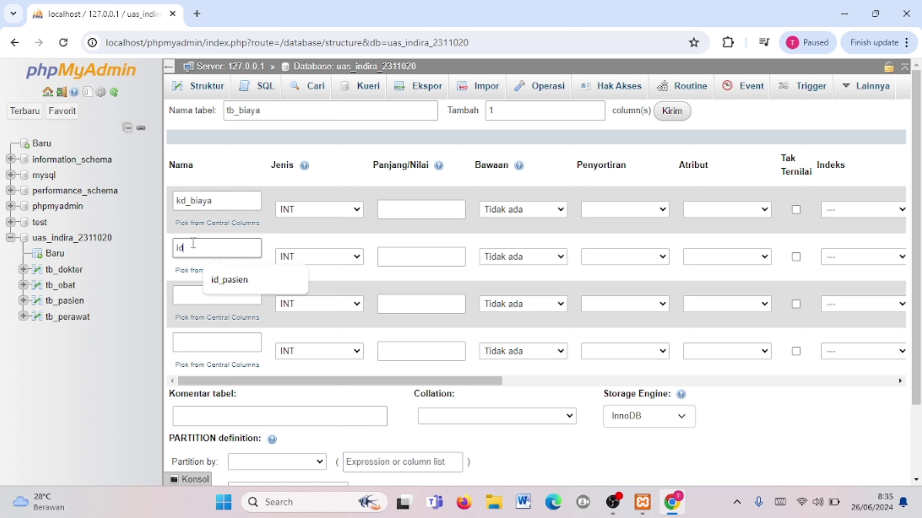
pyautogui.write('_pasien')
# Name the third and fourth columns of tb_biaya biaya_kamar and biaya_obat.
pyautogui.click(202, 293)
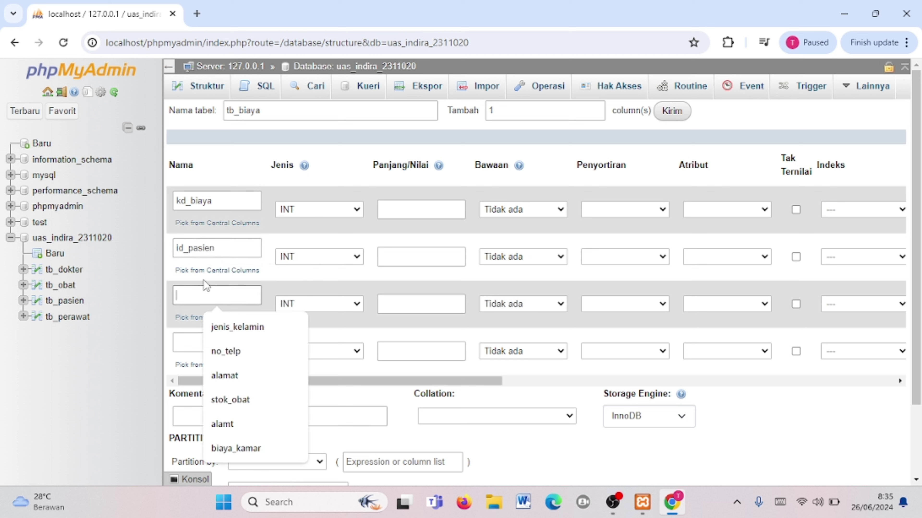
pyautogui.write('b')
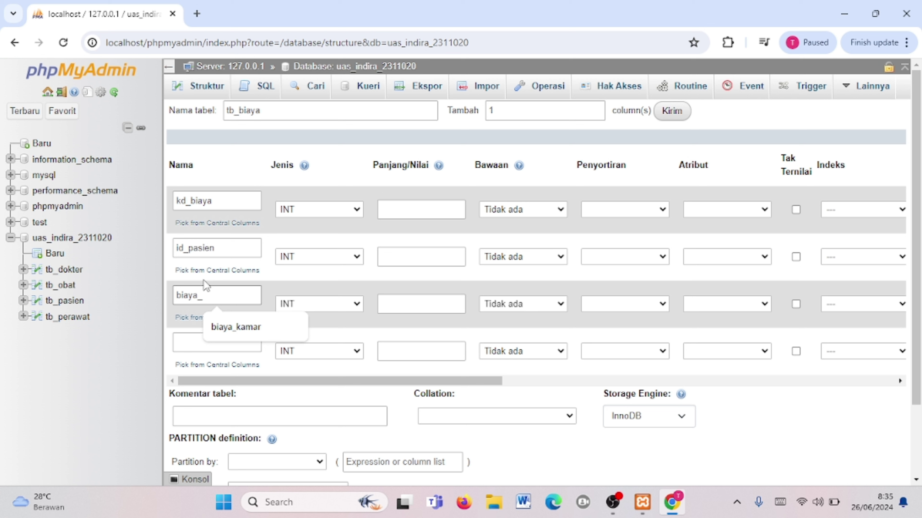
pyautogui.write('iaya_kamar')
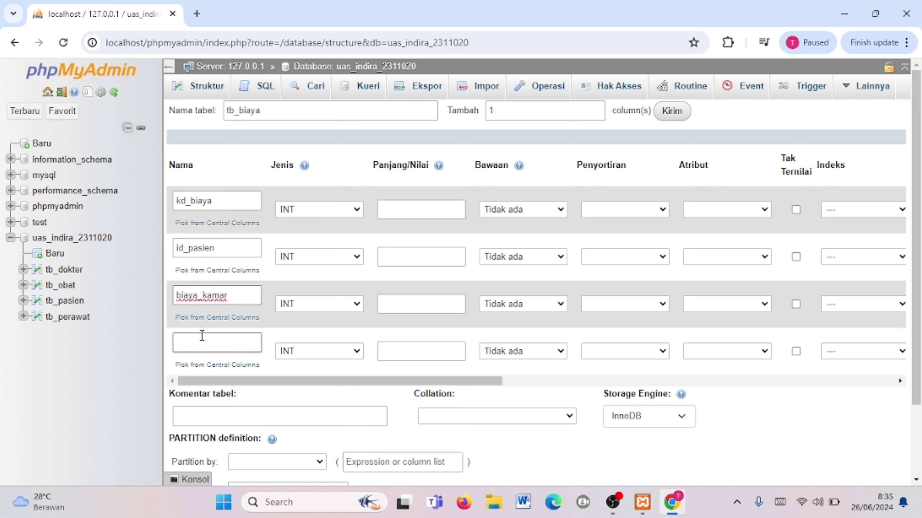
pyautogui.click(244, 340)
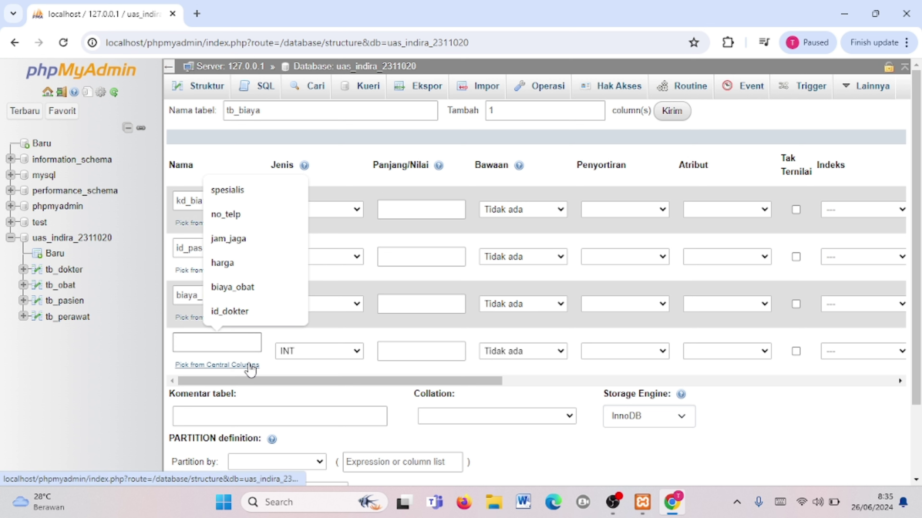
pyautogui.write('biaya')
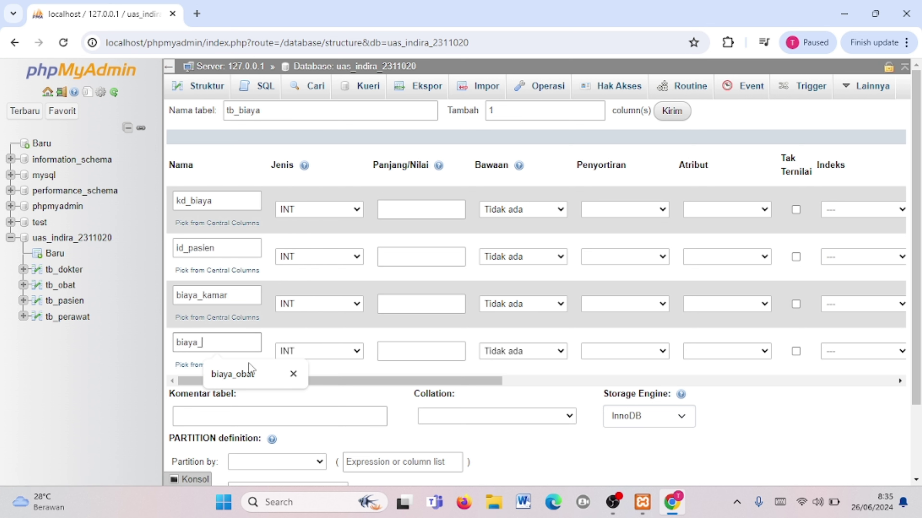
pyautogui.write('_obat')
pyautogui.click(249, 372)
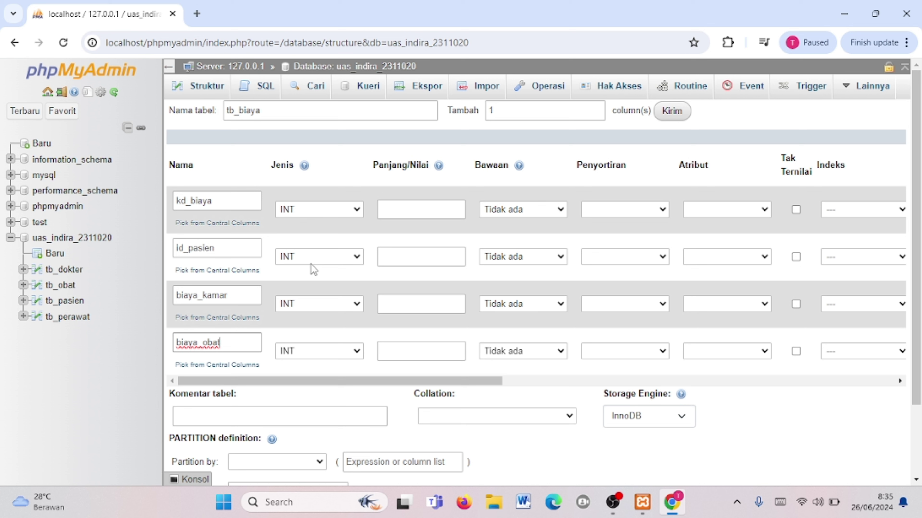
# Give id_pasien a length of 11 and set the biaya_kamar and biaya_obat columns to TEXT.
pyautogui.click(405, 257)
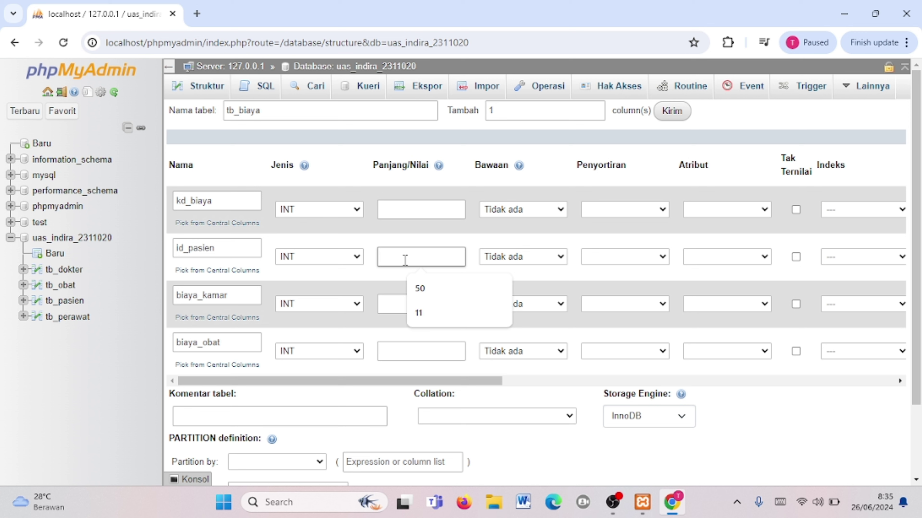
pyautogui.write('11')
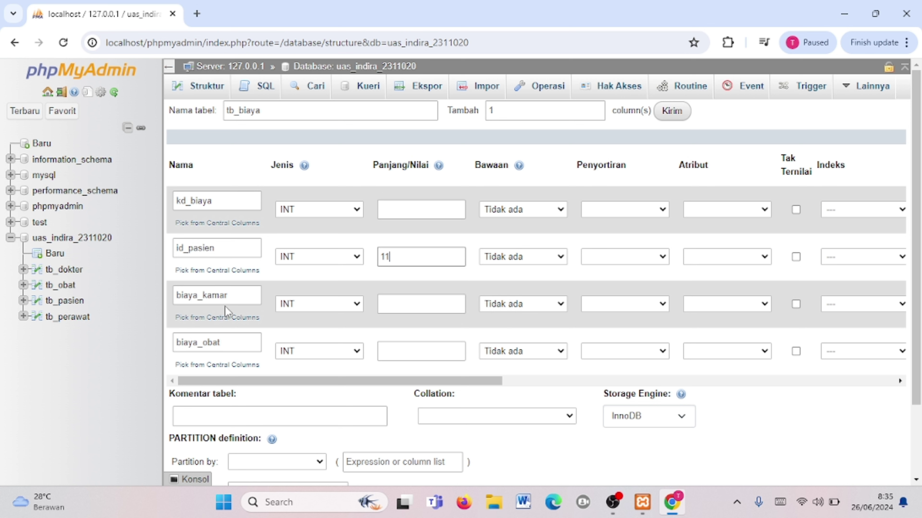
pyautogui.click(286, 305)
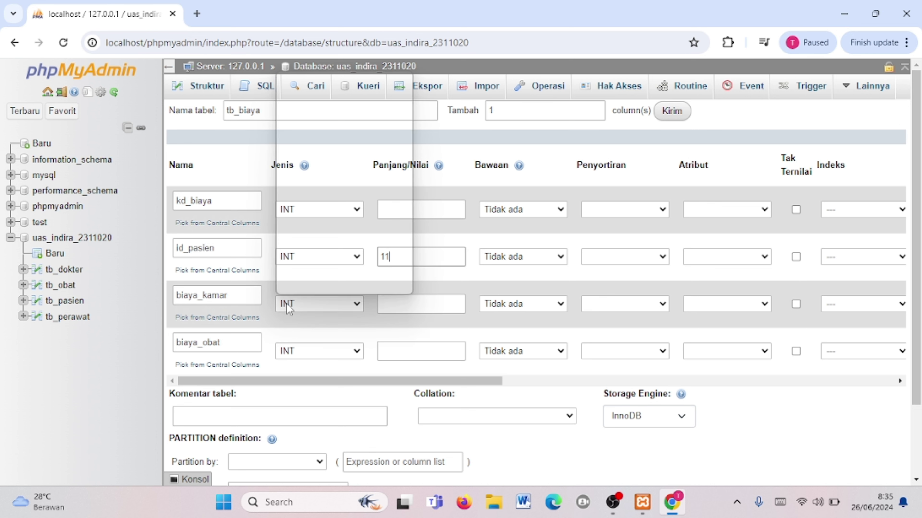
pyautogui.click(314, 97)
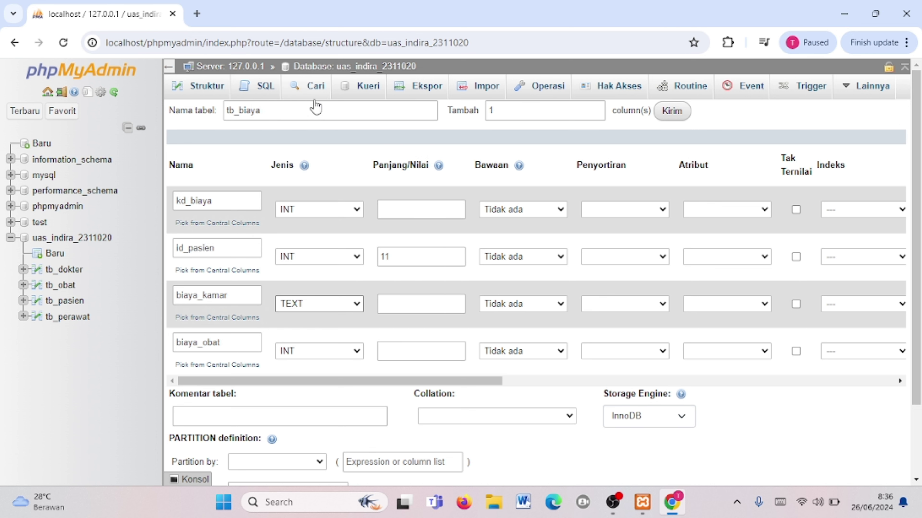
pyautogui.click(291, 347)
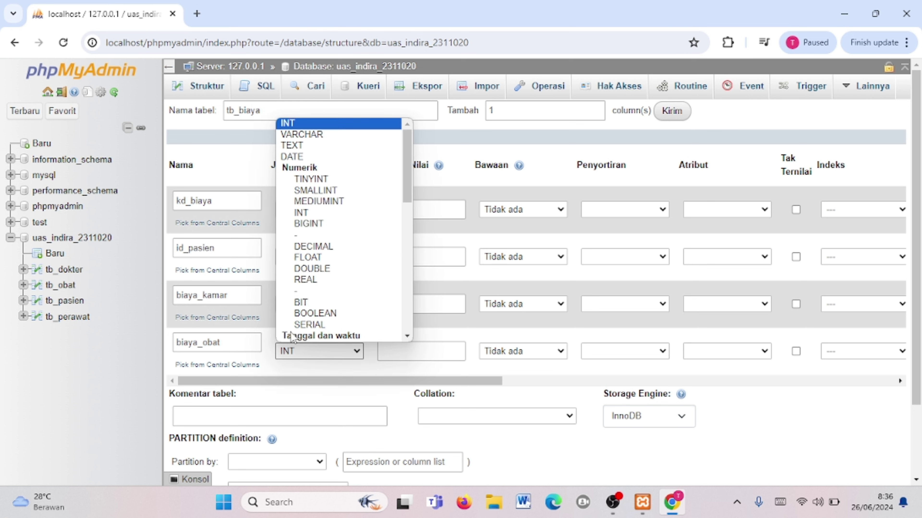
pyautogui.click(316, 136)
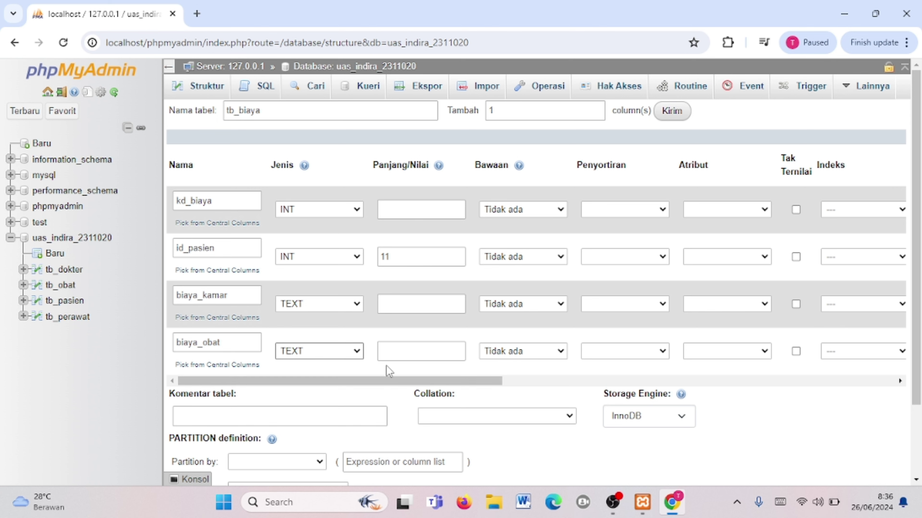
# Make kd_biaya an auto-increment primary key and save the tb_biaya table definition.
pyautogui.moveTo(417, 381); pyautogui.dragTo(607, 380)
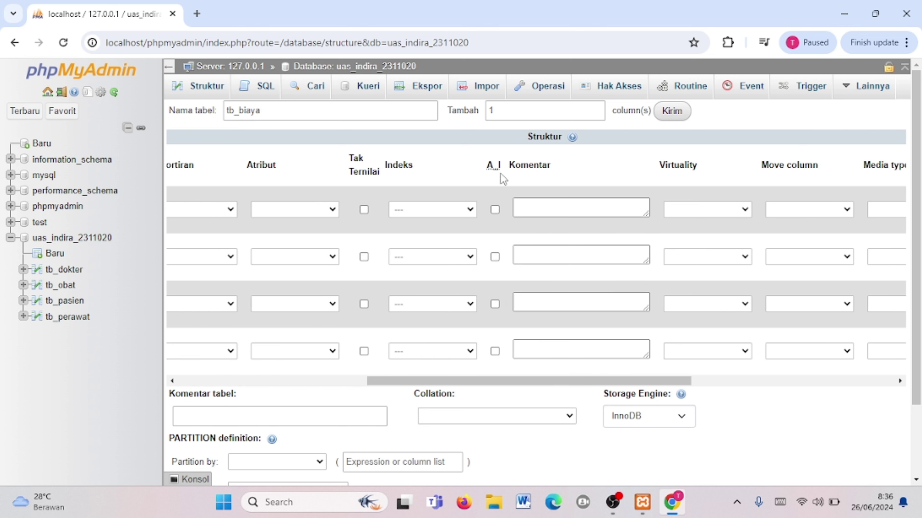
pyautogui.click(495, 208)
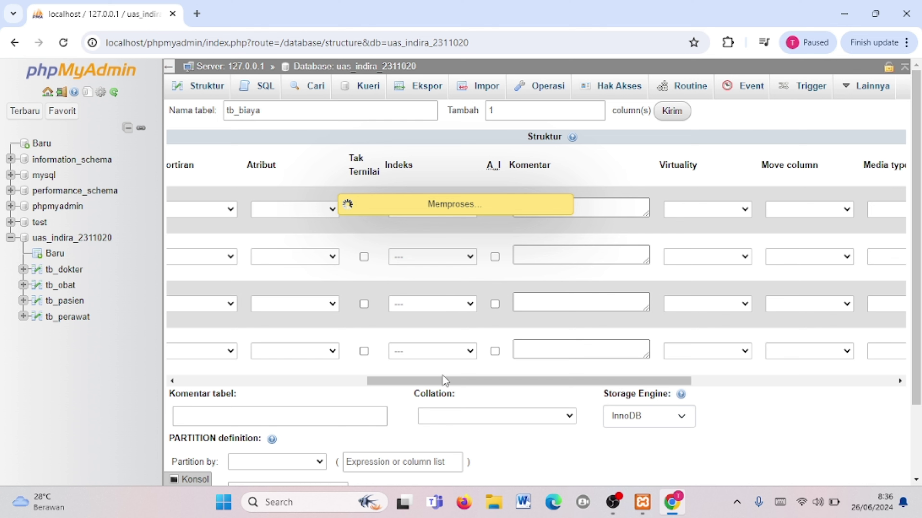
pyautogui.moveTo(441, 380); pyautogui.dragTo(341, 380)
pyautogui.moveTo(180, 343); pyautogui.dragTo(79, 358)
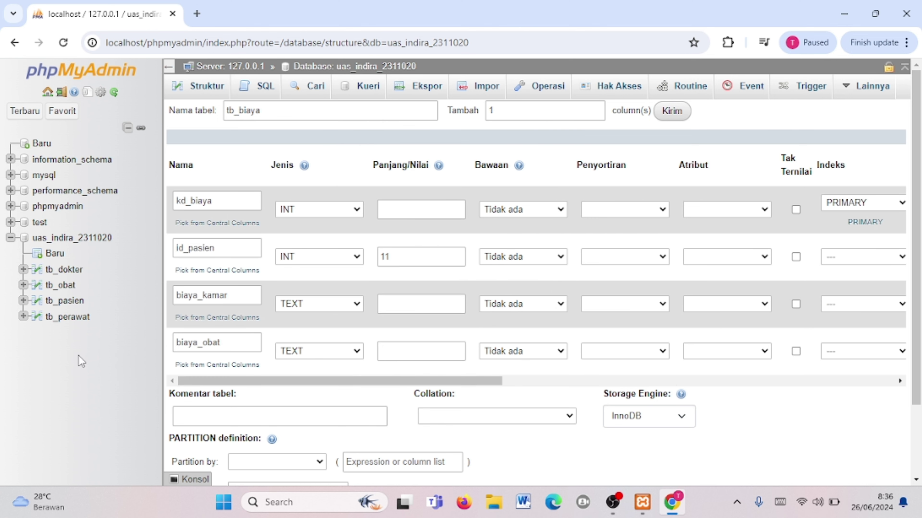
pyautogui.scroll(-2, 270, 369)
pyautogui.click(273, 434)
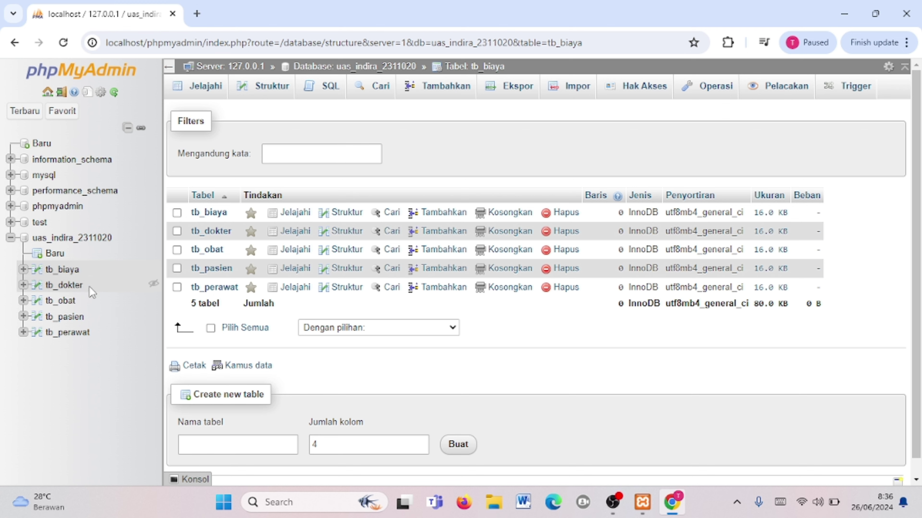
# Open the tb_biaya structure, return to the UAS database and start a new table named tb_laporan with 9 columns.
pyautogui.click(88, 272)
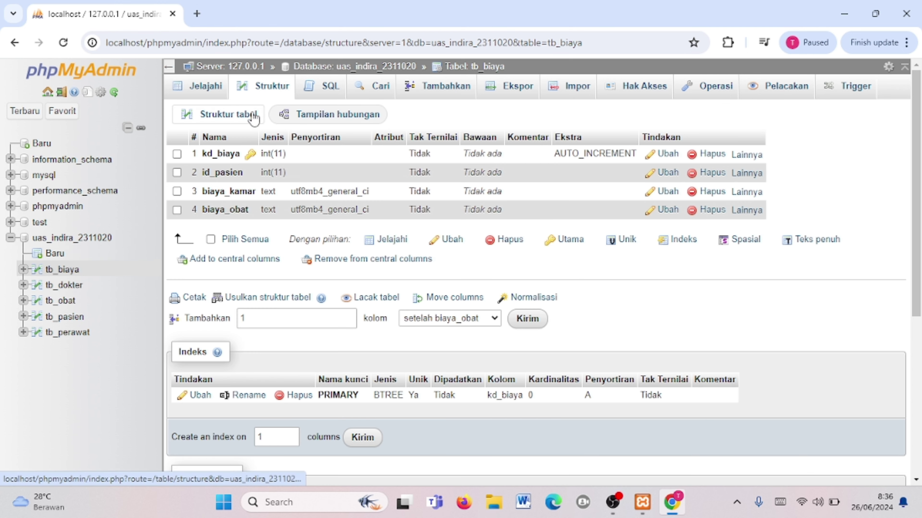
pyautogui.click(307, 66)
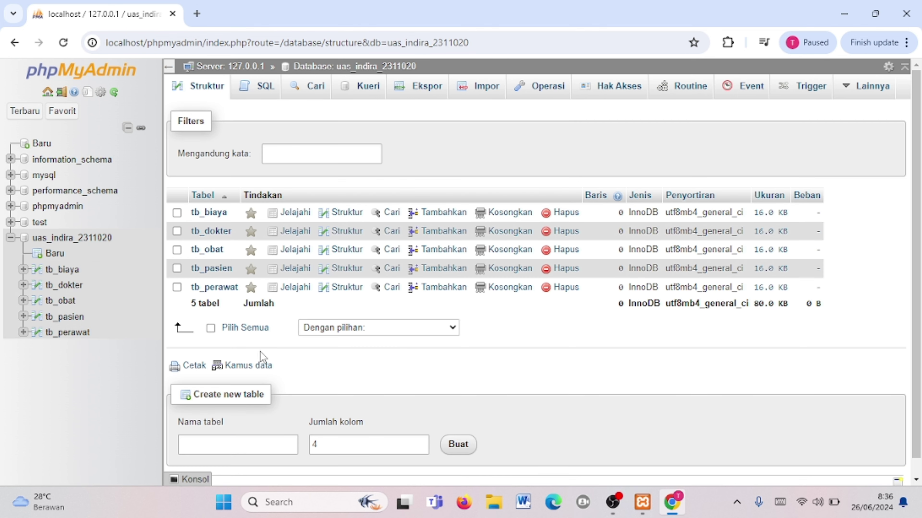
pyautogui.click(233, 442)
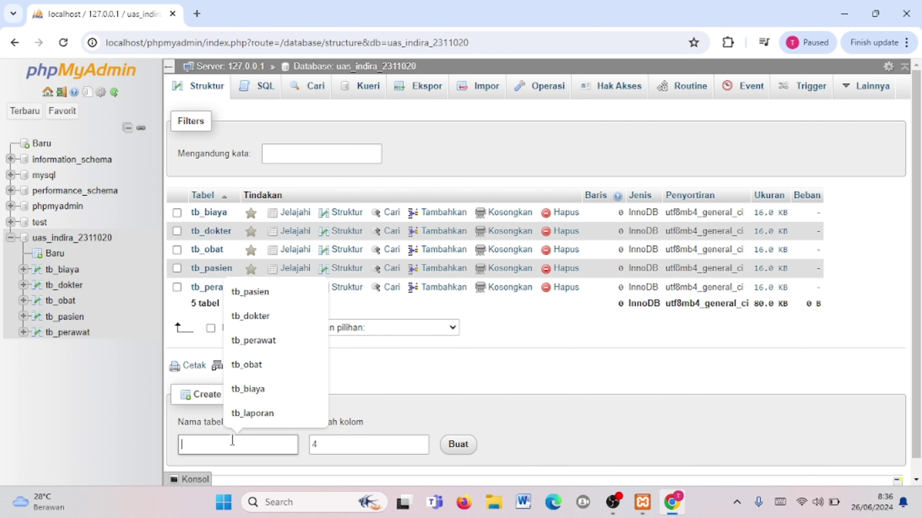
pyautogui.write('tb_laporan')
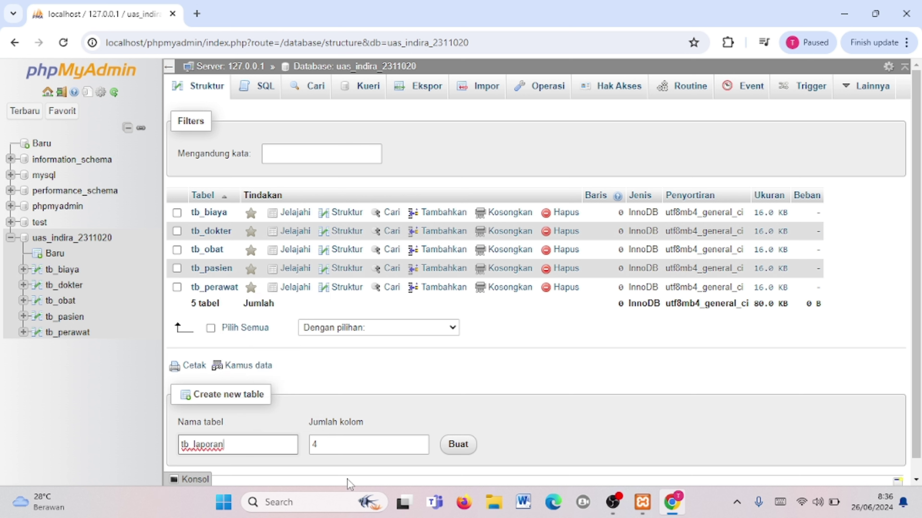
pyautogui.click(343, 451)
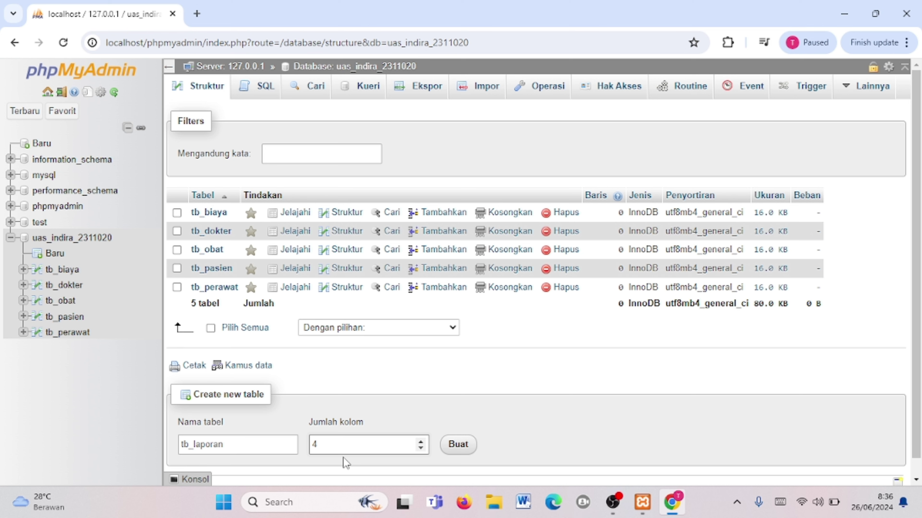
pyautogui.press('BackSpace')
pyautogui.write('9')
pyautogui.click(454, 450)
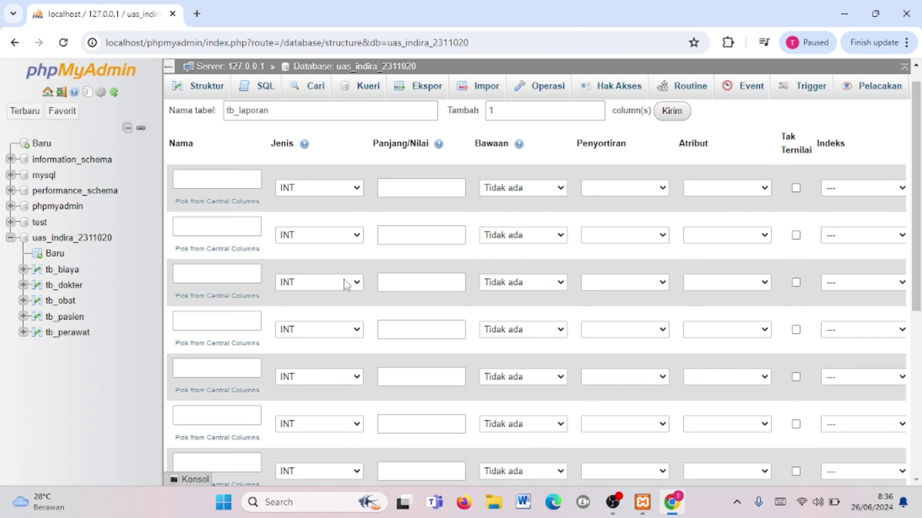
# Name the first and second columns of tb_laporan kd_laporan and id_pasien.
pyautogui.click(222, 199)
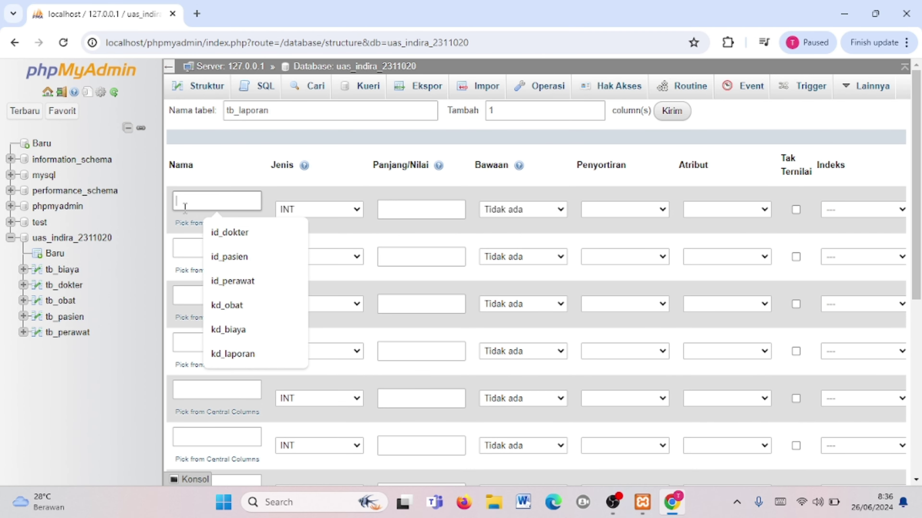
pyautogui.write('kd')
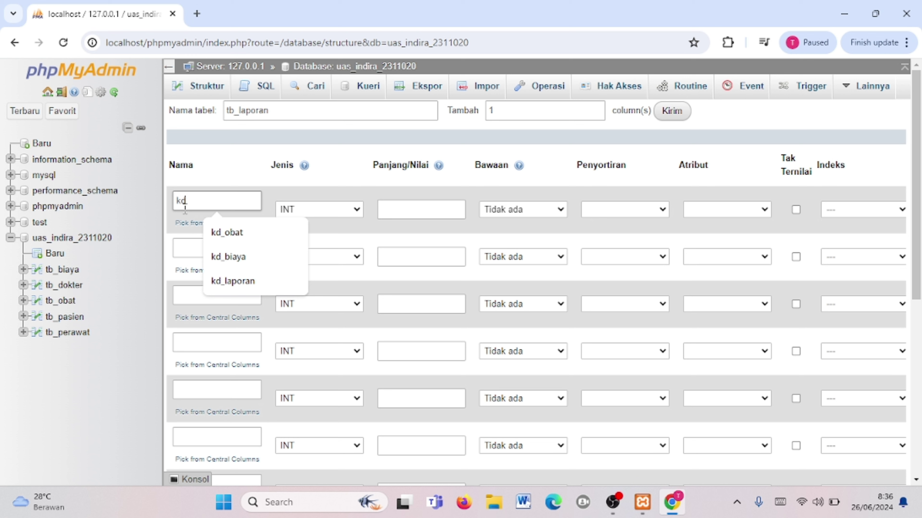
pyautogui.write('_lapor')
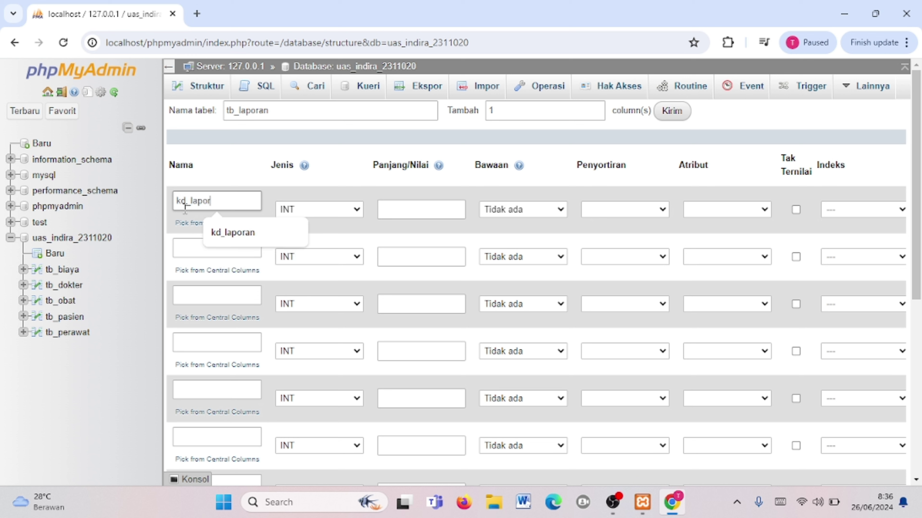
pyautogui.write('an')
pyautogui.click(243, 251)
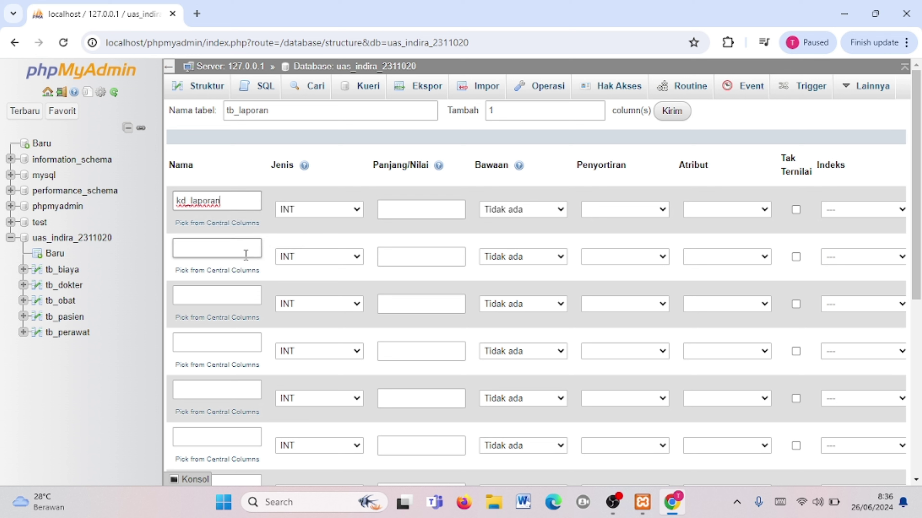
pyautogui.write('id')
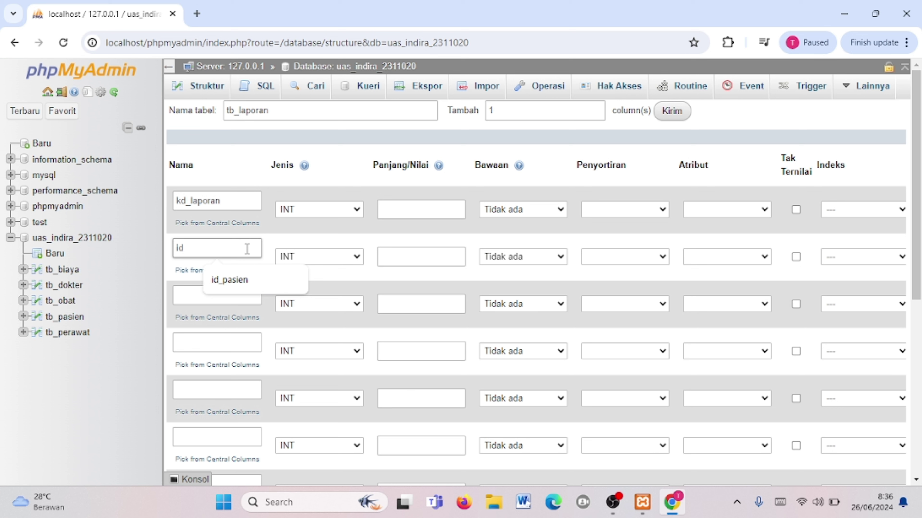
pyautogui.write('_pasien')
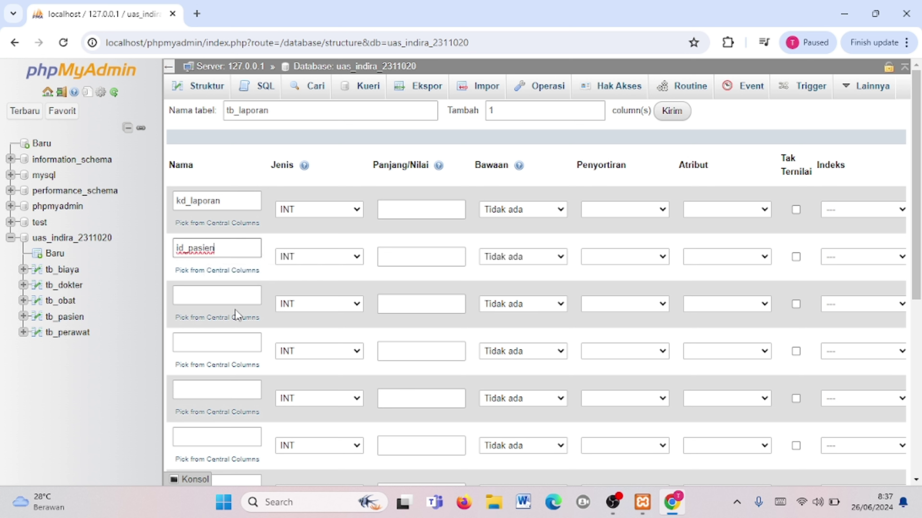
# Name the third and fourth columns of tb_laporan id_perawat and id_dokter.
pyautogui.click(237, 296)
pyautogui.click(252, 293)
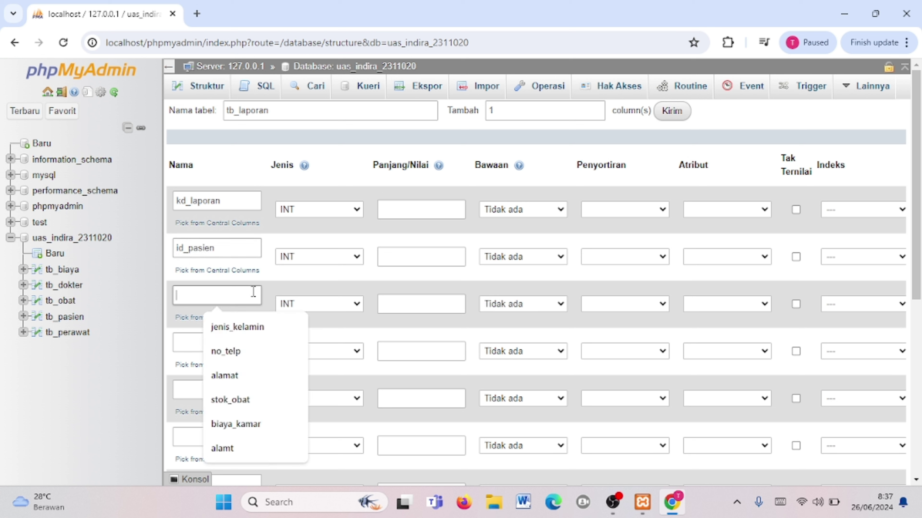
pyautogui.write('id')
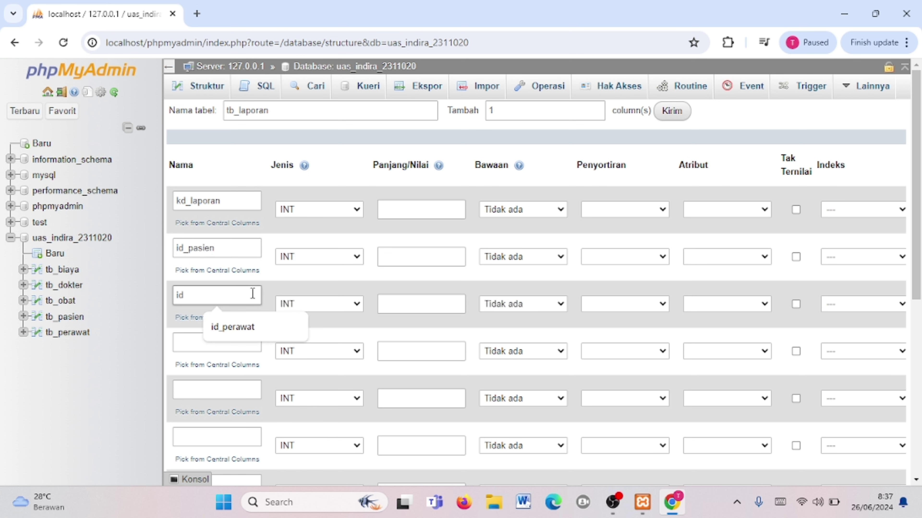
pyautogui.write('_perawat')
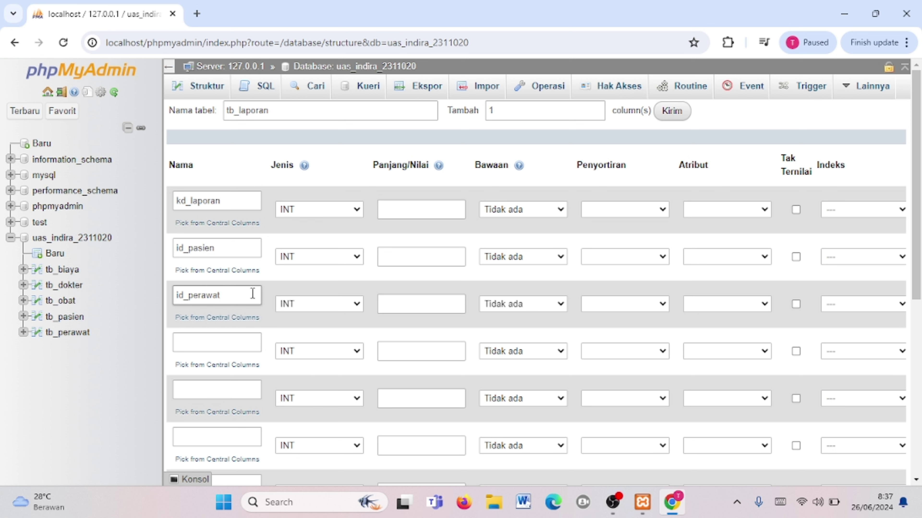
pyautogui.click(221, 342)
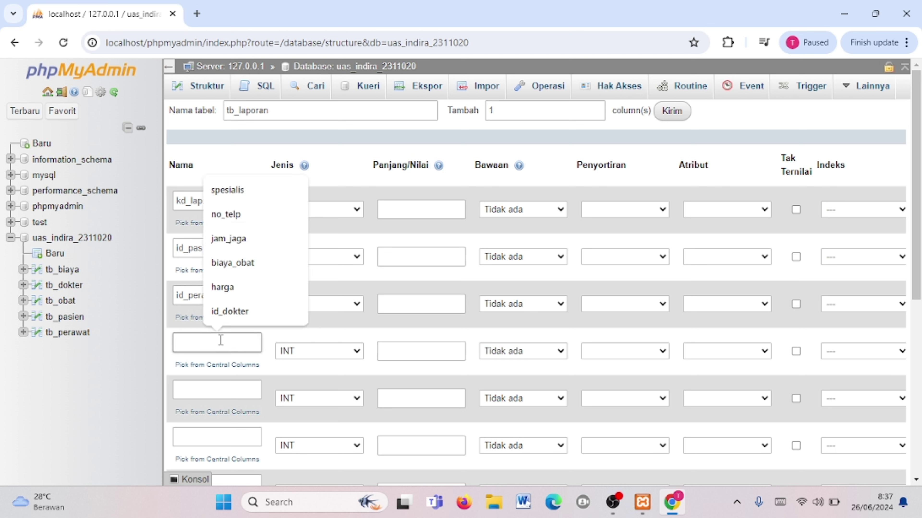
pyautogui.write('id')
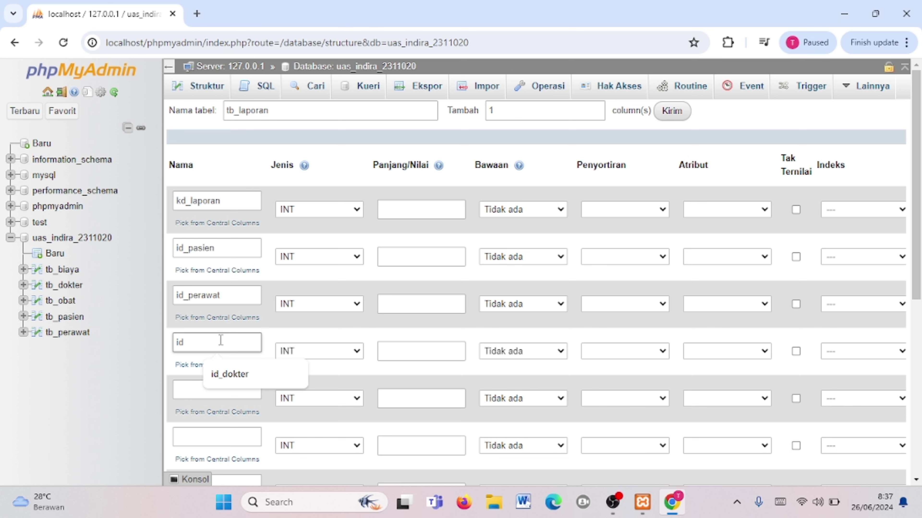
pyautogui.write('_dokter')
# Name the fifth and sixth columns of tb_laporan tanggal_masuk and tanggal_keluar.
pyautogui.scroll(-5, 240, 377)
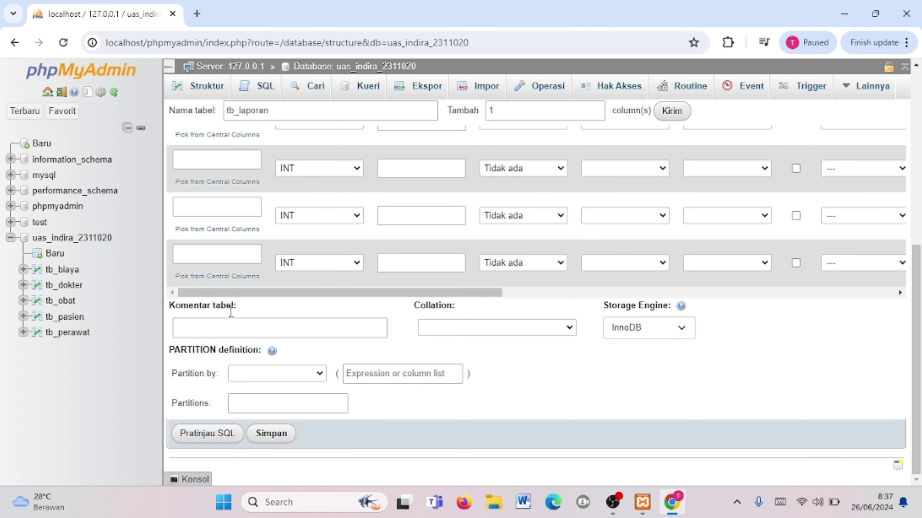
pyautogui.scroll(5, 231, 313)
pyautogui.click(204, 390)
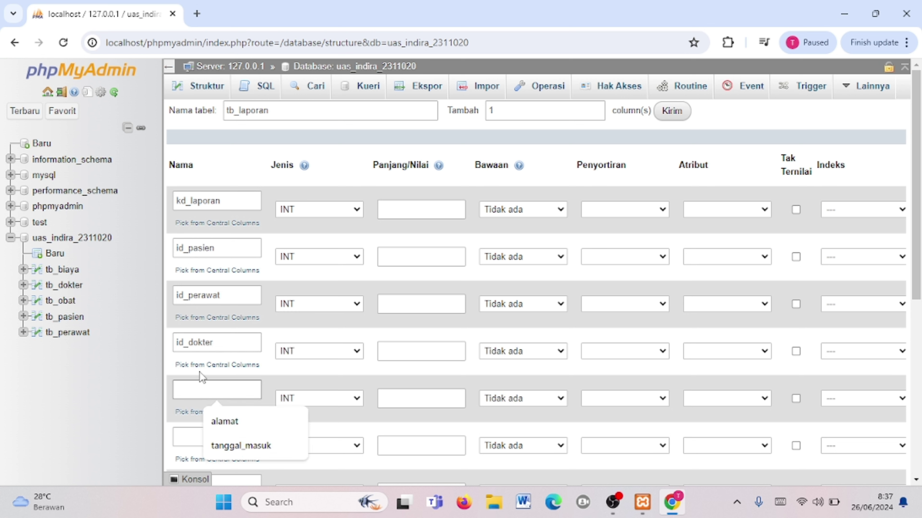
pyautogui.write('tanggal')
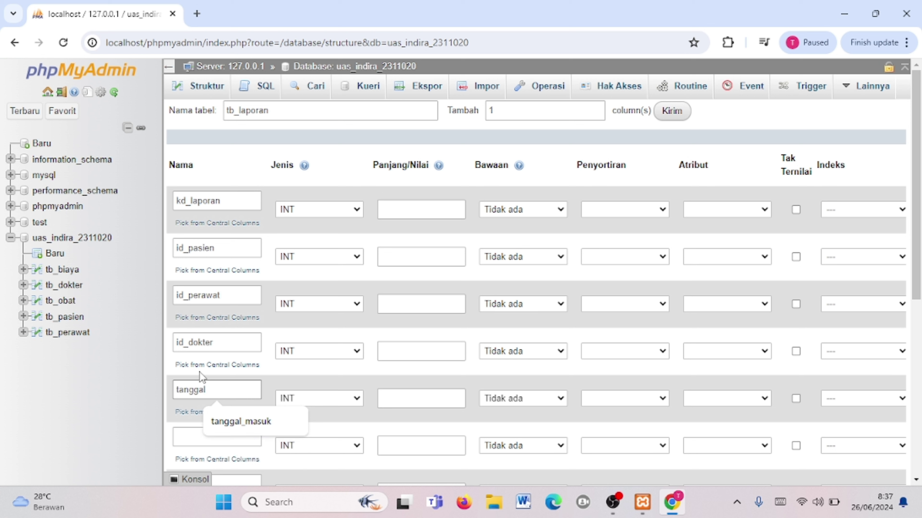
pyautogui.write('_masuk')
pyautogui.click(193, 440)
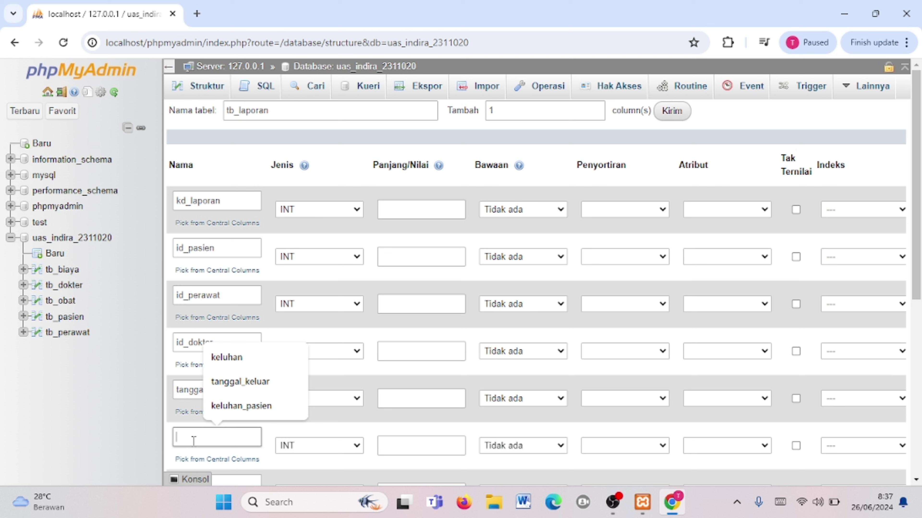
pyautogui.write('tanggal')
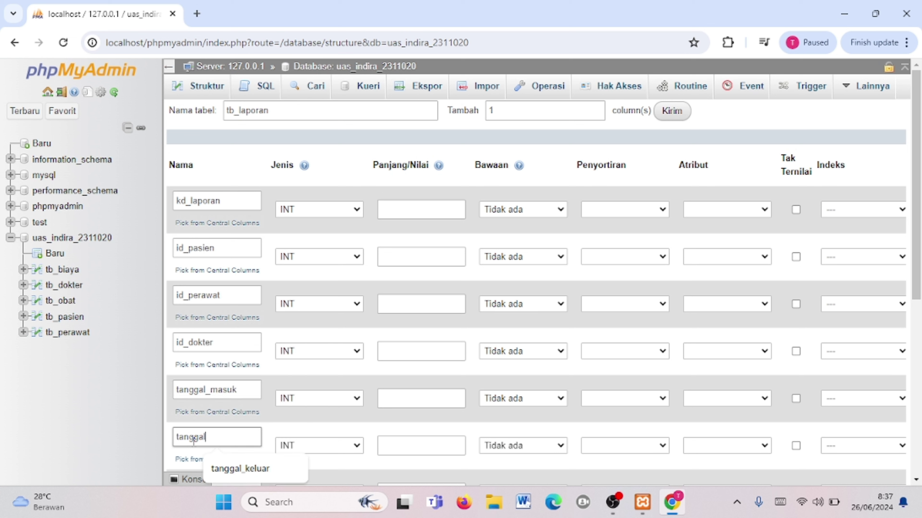
pyautogui.write('_keluar')
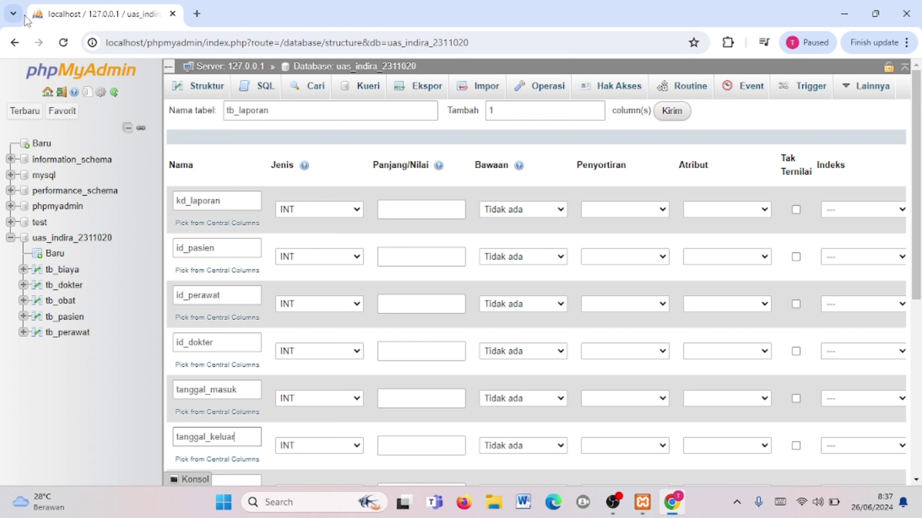
# Name the seventh column of tb_laporan keluhan and submit the table definition with the remaining columns left blank.
pyautogui.scroll(-5, 323, 400)
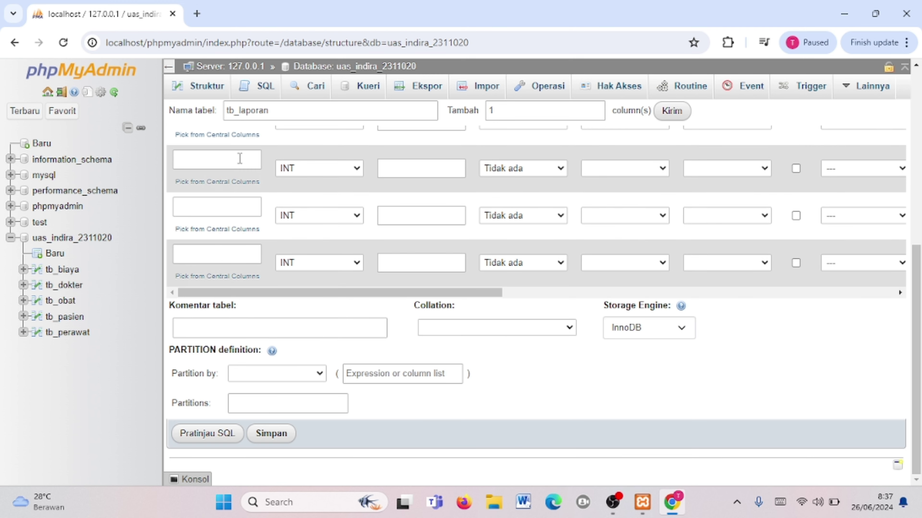
pyautogui.scroll(5, 236, 158)
pyautogui.scroll(-5, 259, 190)
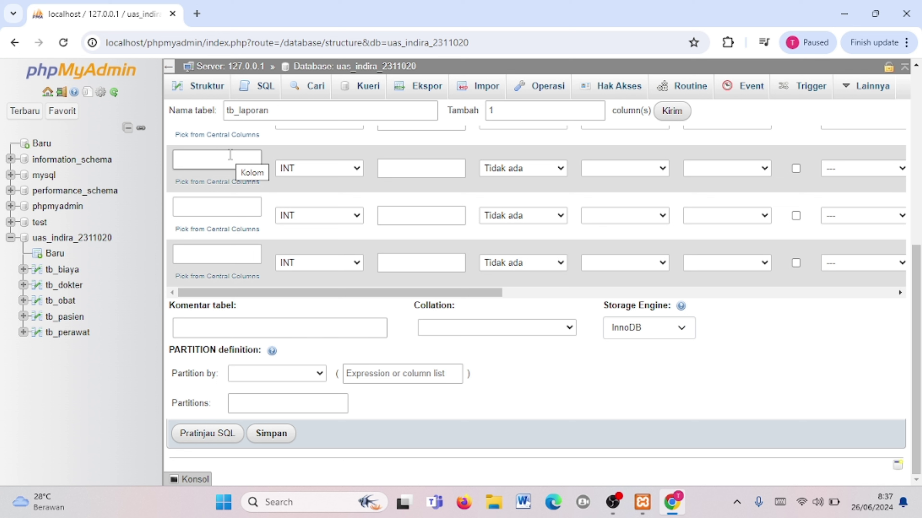
pyautogui.click(218, 160)
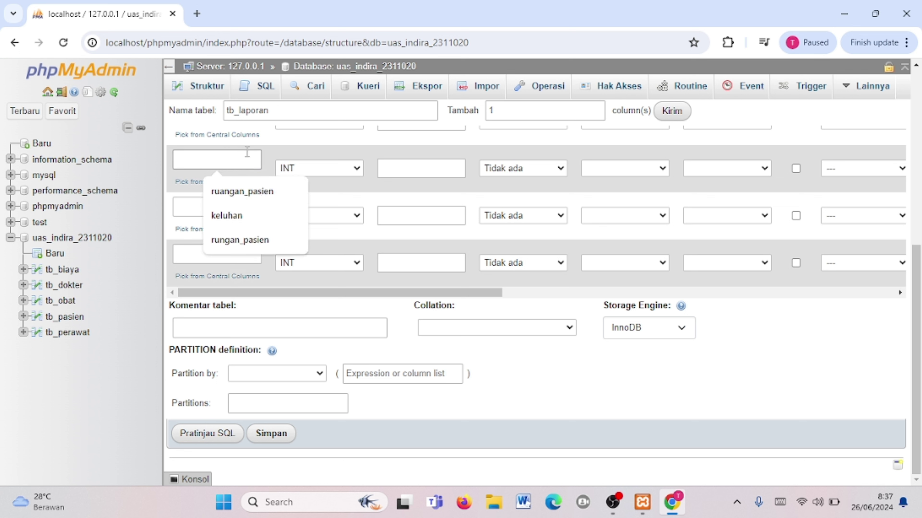
pyautogui.write('kd')
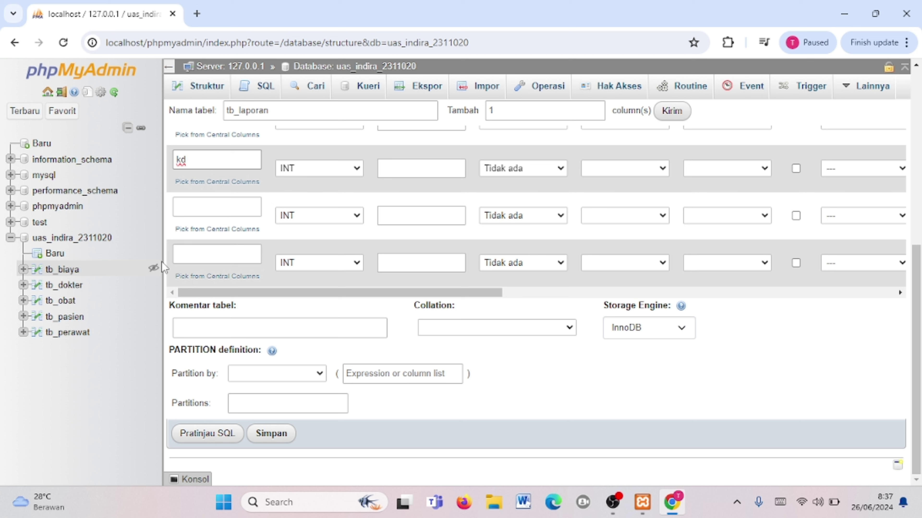
pyautogui.press('BackSpace')
pyautogui.press('BackSpace')
pyautogui.write('keluhan')
pyautogui.click(199, 207)
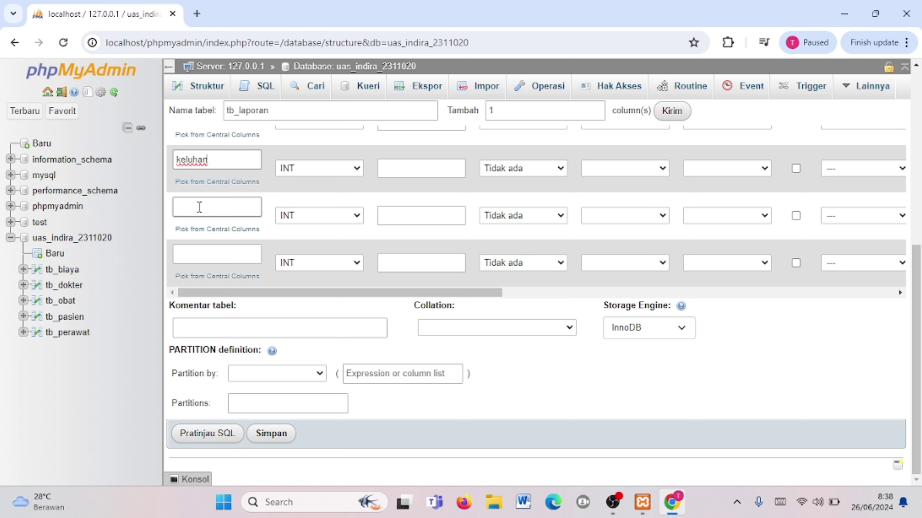
pyautogui.press('Return')
pyautogui.click(198, 208)
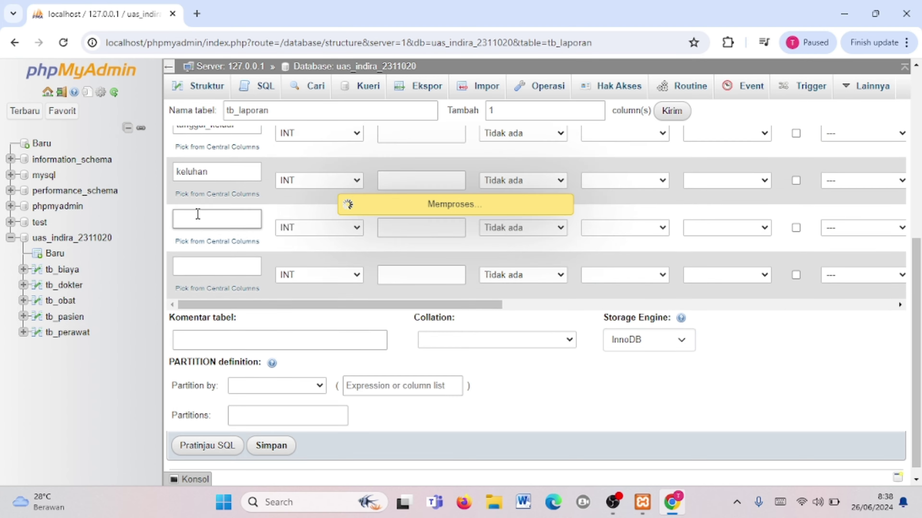
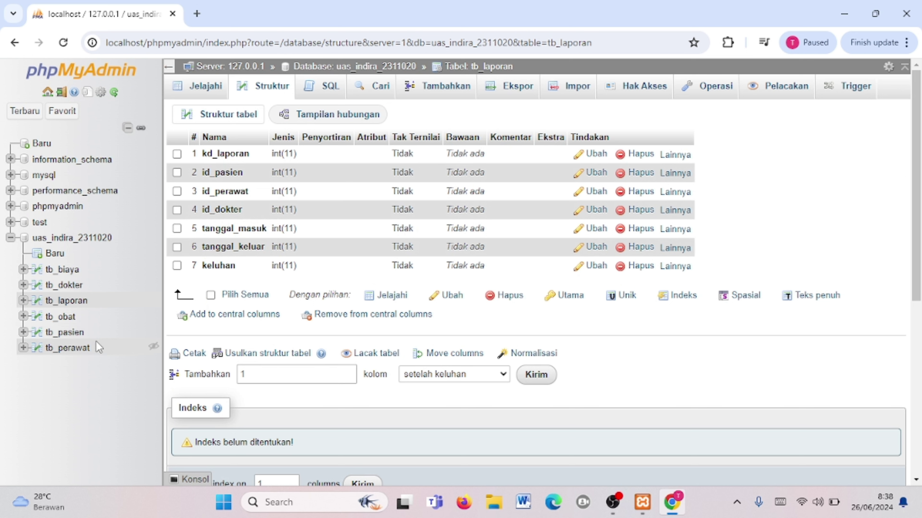
# Open the SQL query editor for the tb_laporan table and select the whole default query.
pyautogui.click(64, 307)
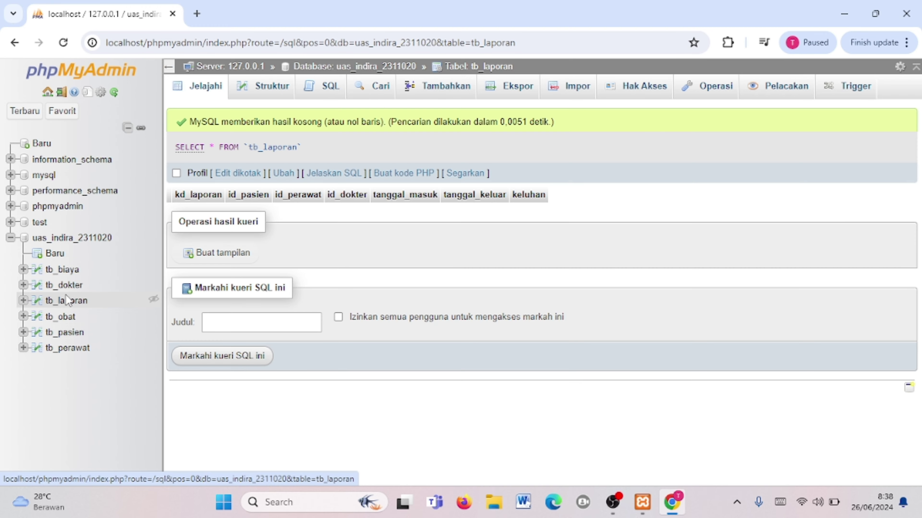
pyautogui.click(331, 87)
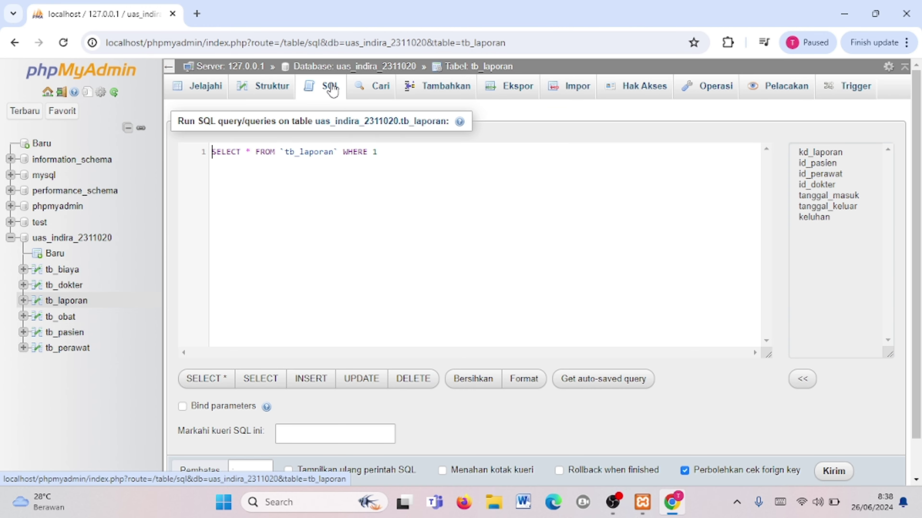
pyautogui.click(422, 168)
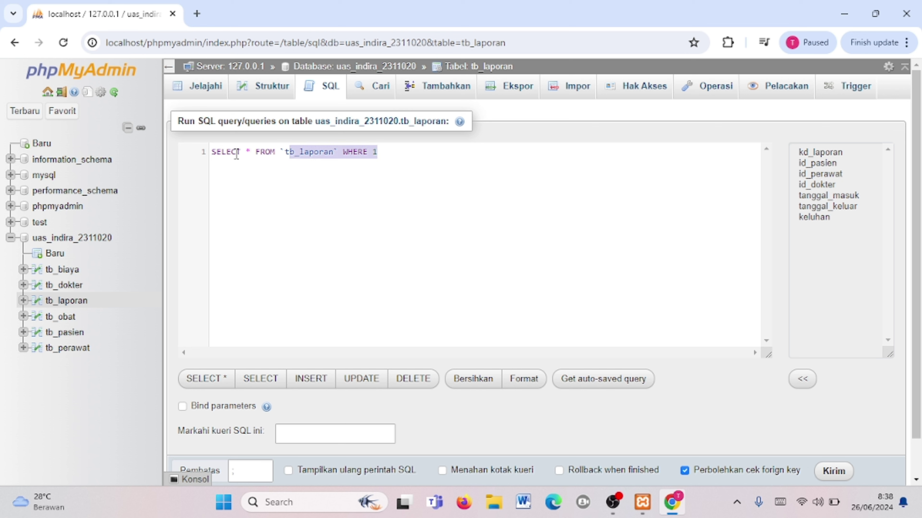
pyautogui.hotkey('ctrl', 'a')
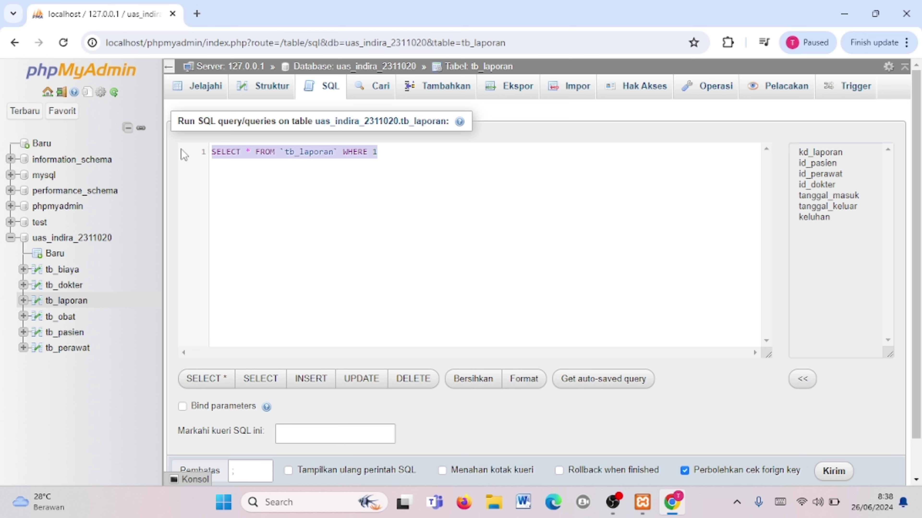
pyautogui.write('drop')
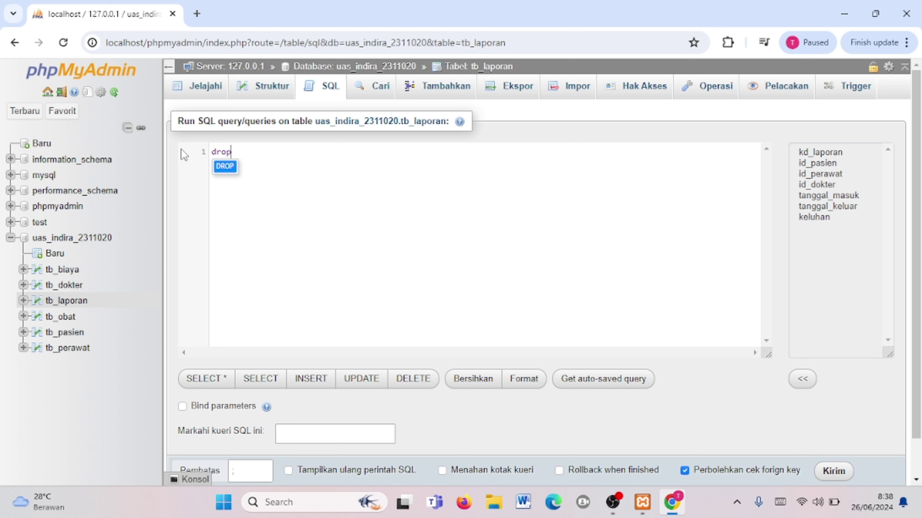
pyautogui.write(' table')
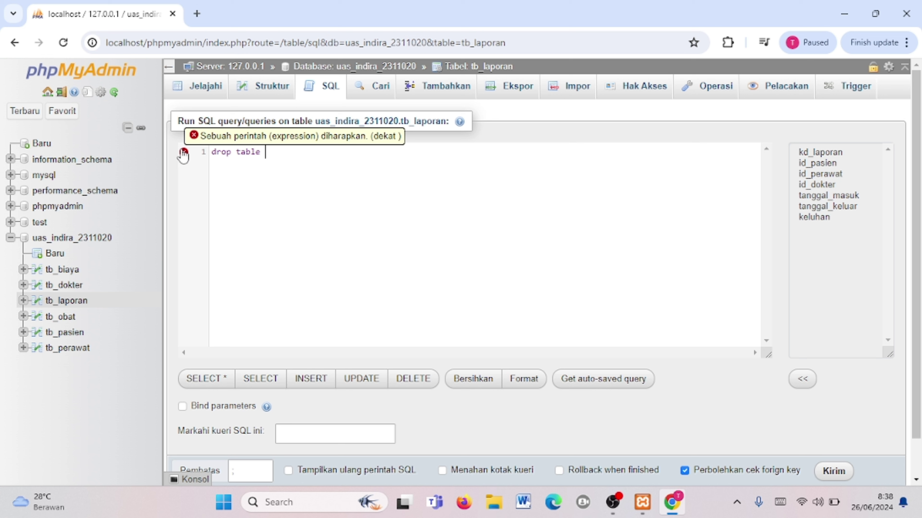
pyautogui.press('BackSpace')
pyautogui.press('BackSpace')
pyautogui.press('BackSpace')
pyautogui.press('BackSpace')
pyautogui.press('BackSpace')
pyautogui.press('BackSpace')
pyautogui.press('BackSpace')
pyautogui.press('BackSpace')
pyautogui.press('BackSpace')
pyautogui.press('BackSpace')
pyautogui.press('BackSpace')
pyautogui.write('s')
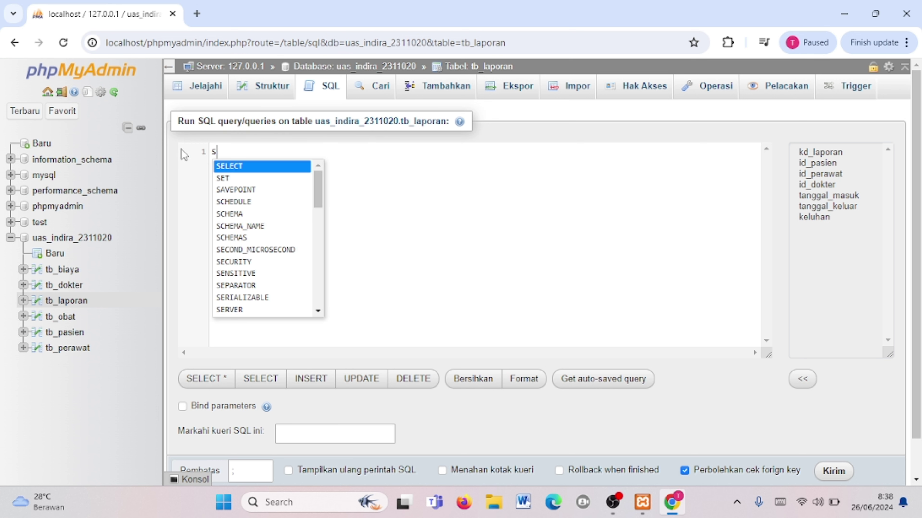
pyautogui.press('BackSpace')
# Run the query DROP TABLE tb_laporan, confirm it, and return to the UAS database's structure.
pyautogui.write('DR')
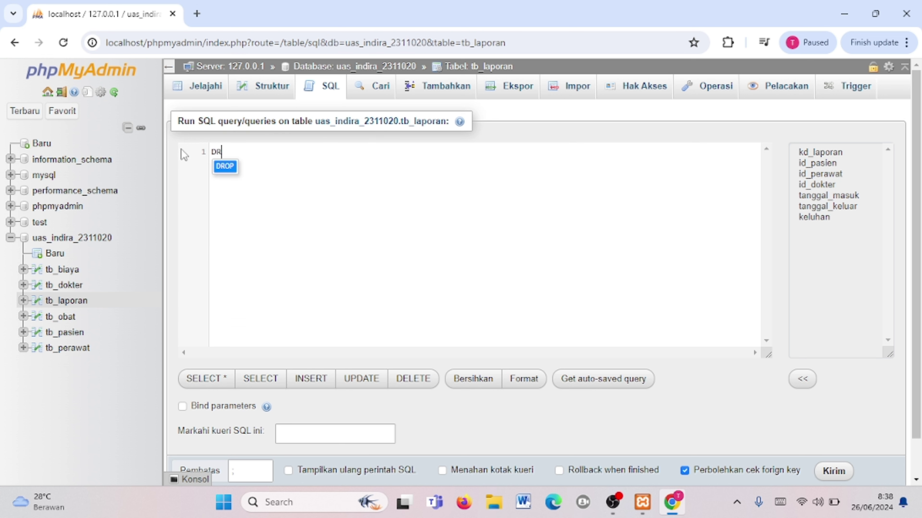
pyautogui.write('OP TAB')
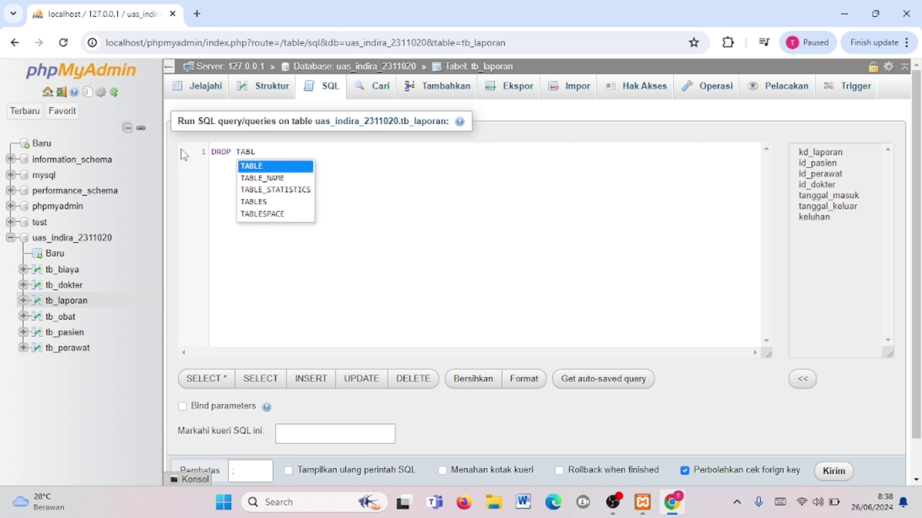
pyautogui.write('L')
pyautogui.press('Return')
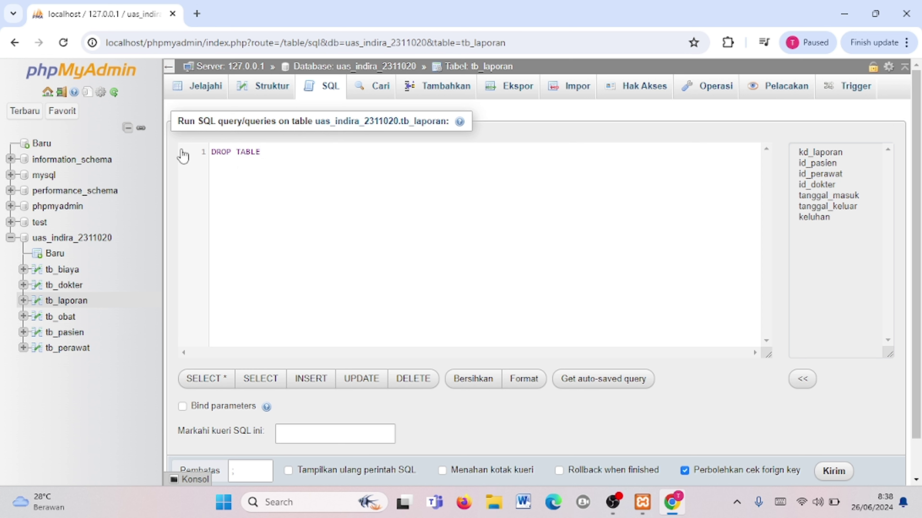
pyautogui.moveTo(184, 154)
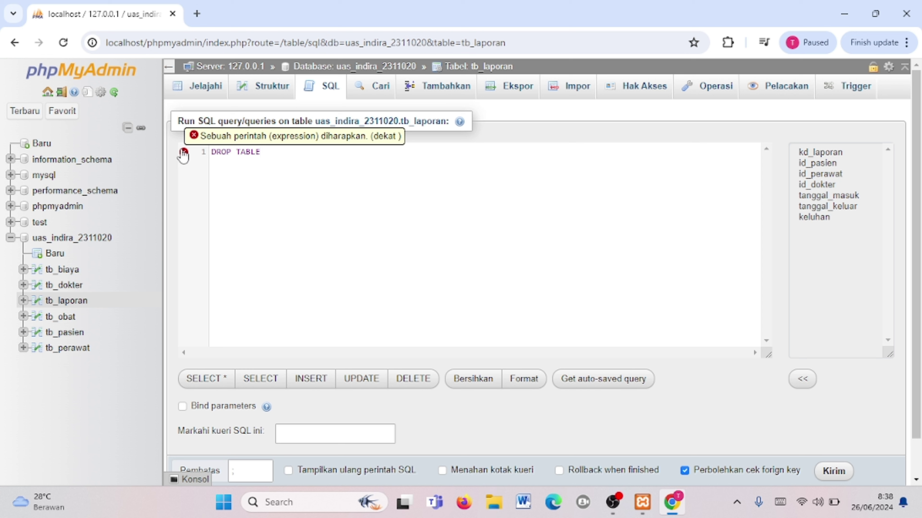
pyautogui.write('t')
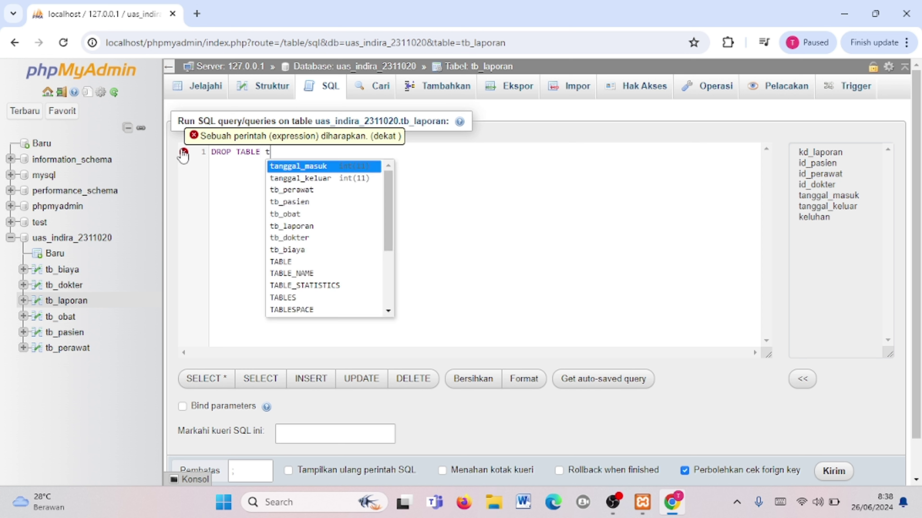
pyautogui.write('b_lao')
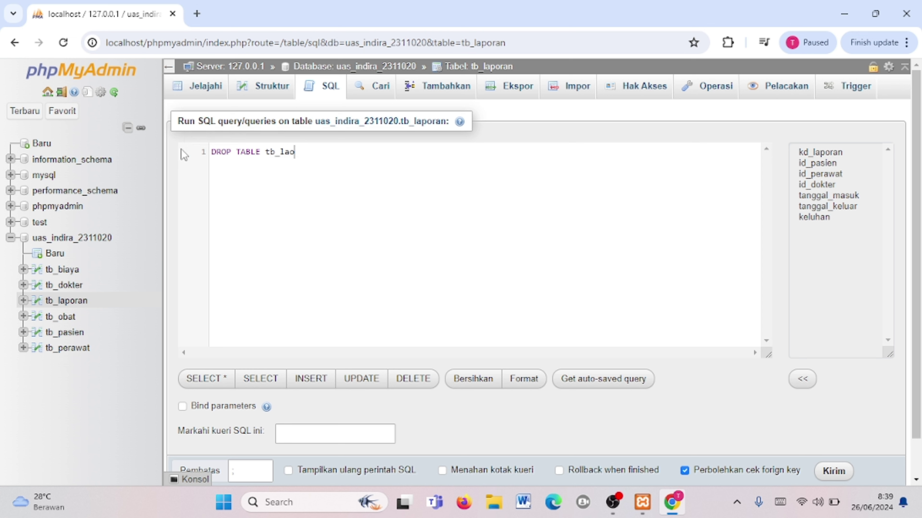
pyautogui.press('BackSpace')
pyautogui.write('poran')
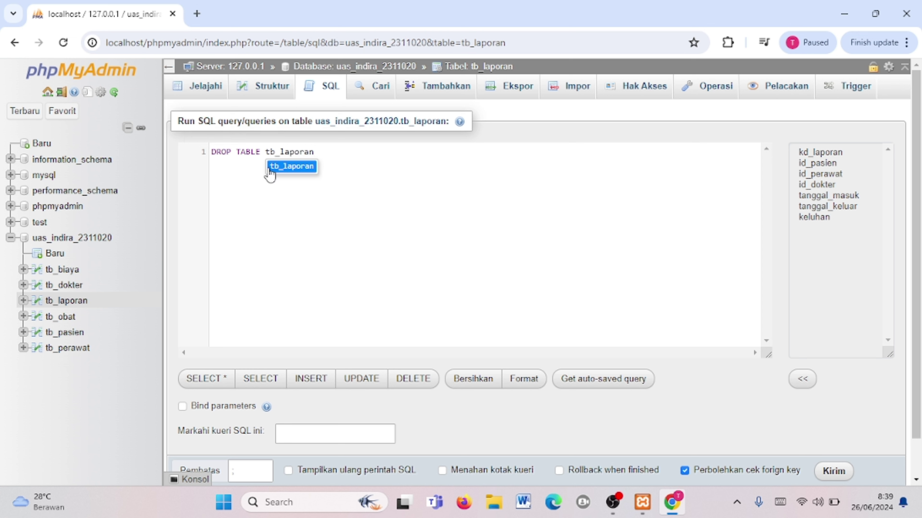
pyautogui.click(834, 473)
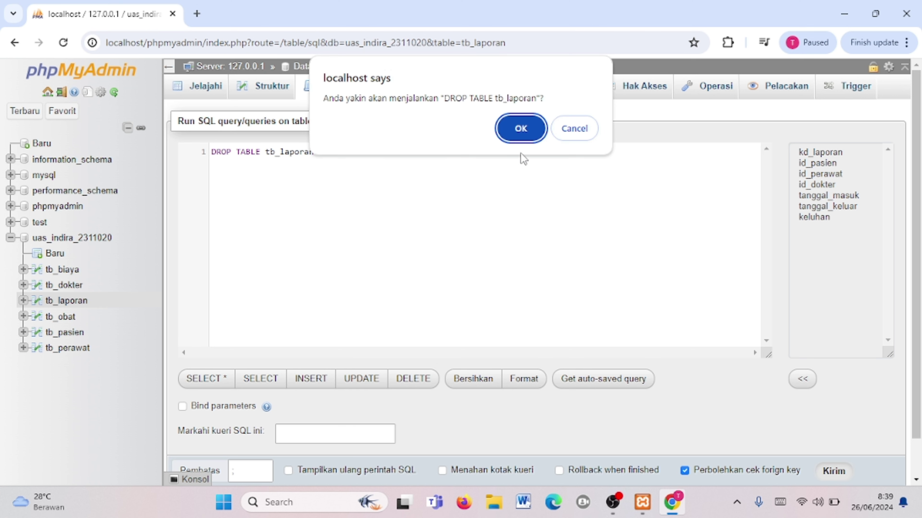
pyautogui.click(518, 129)
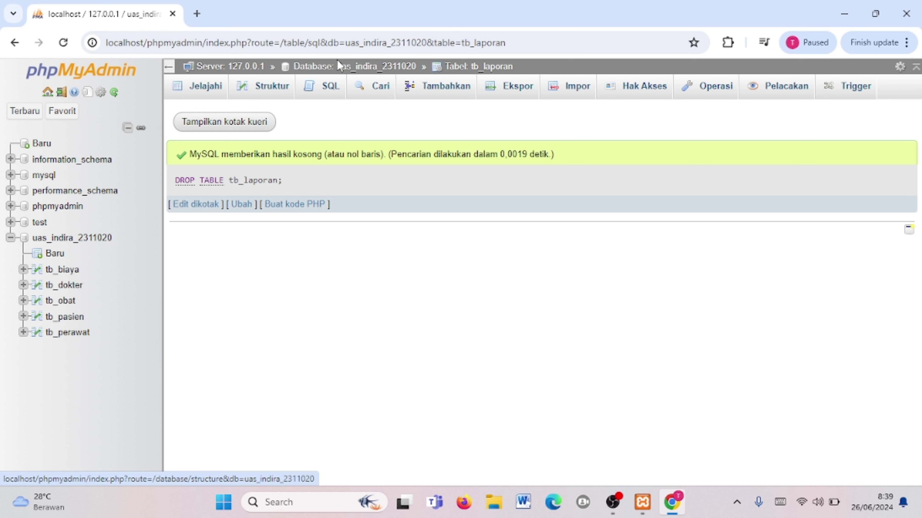
pyautogui.click(338, 69)
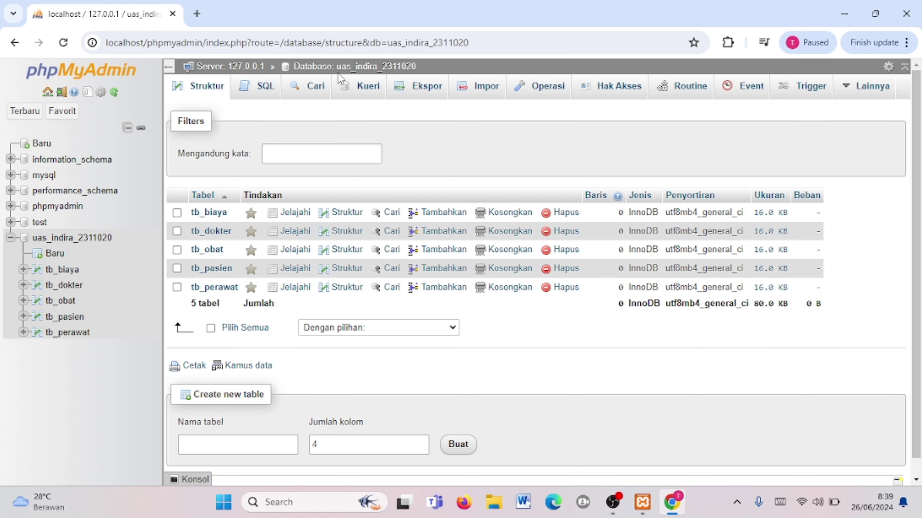
# Start a new table named tb_laporan with 9 columns in the UAS database.
pyautogui.click(223, 443)
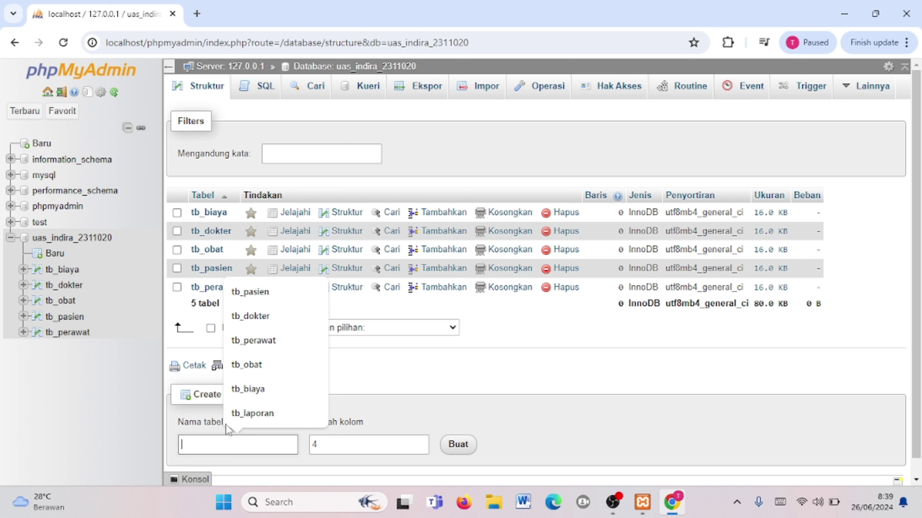
pyautogui.write('tb_la')
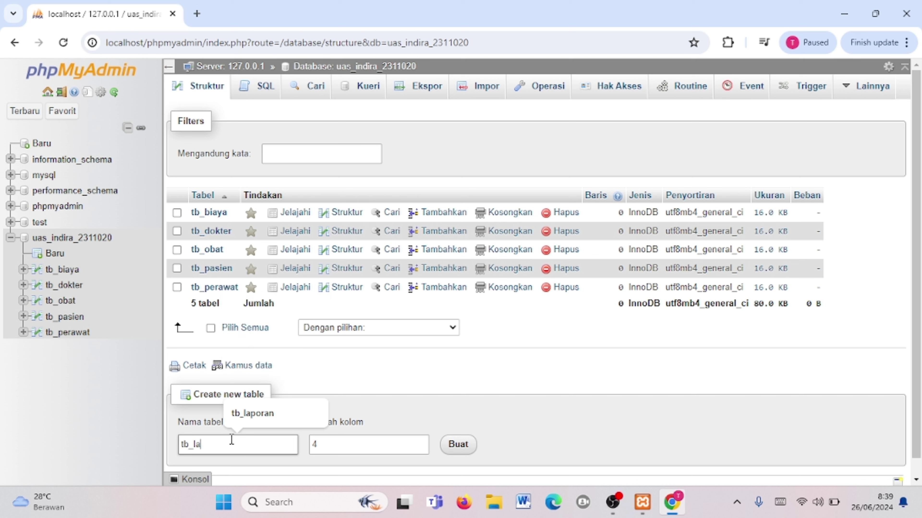
pyautogui.write('poran')
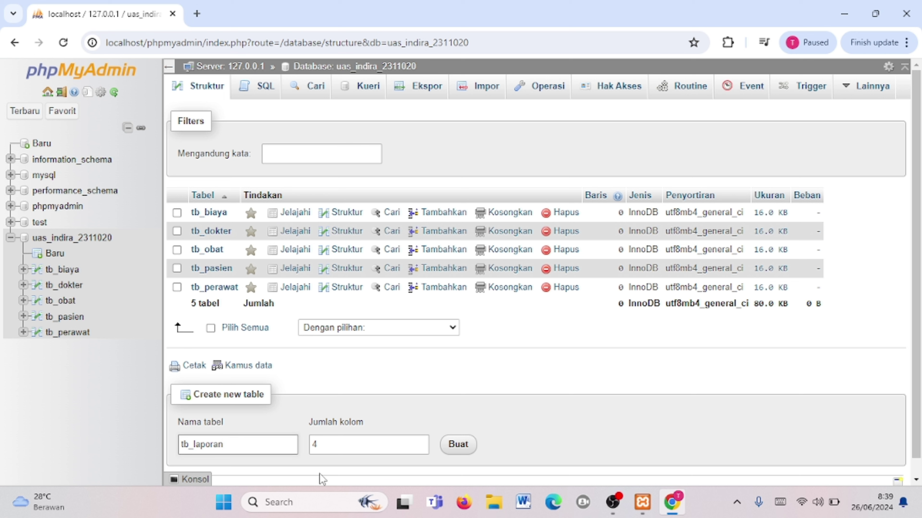
pyautogui.click(348, 443)
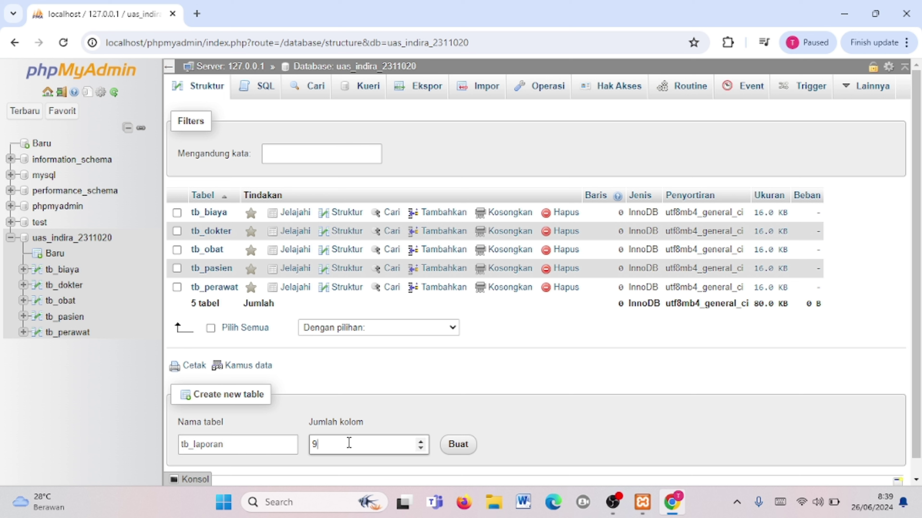
pyautogui.write('9')
pyautogui.click(459, 445)
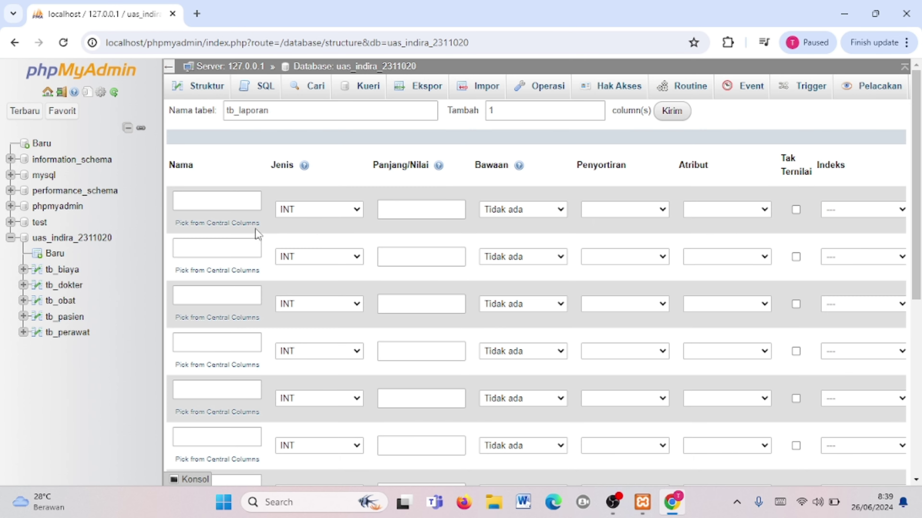
# Name the first and second columns of tb_laporan kd_laporan and id_pasien.
pyautogui.click(224, 202)
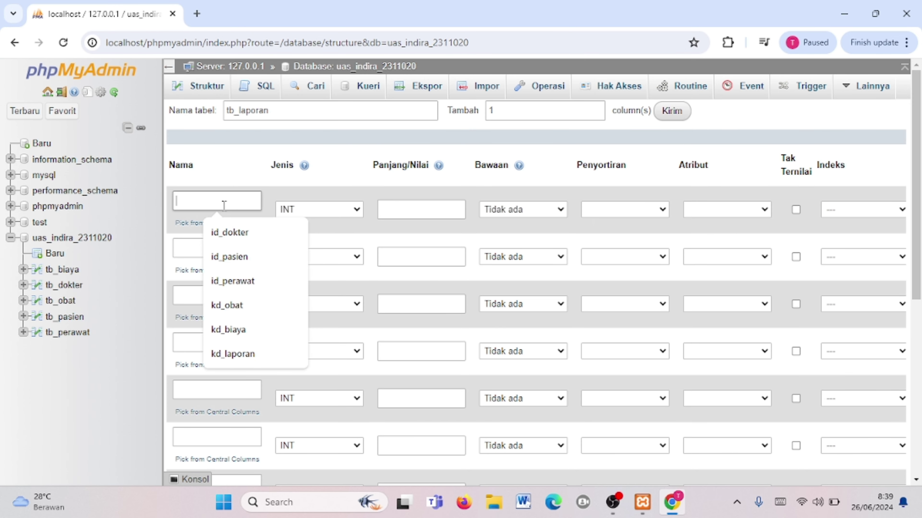
pyautogui.write('kd')
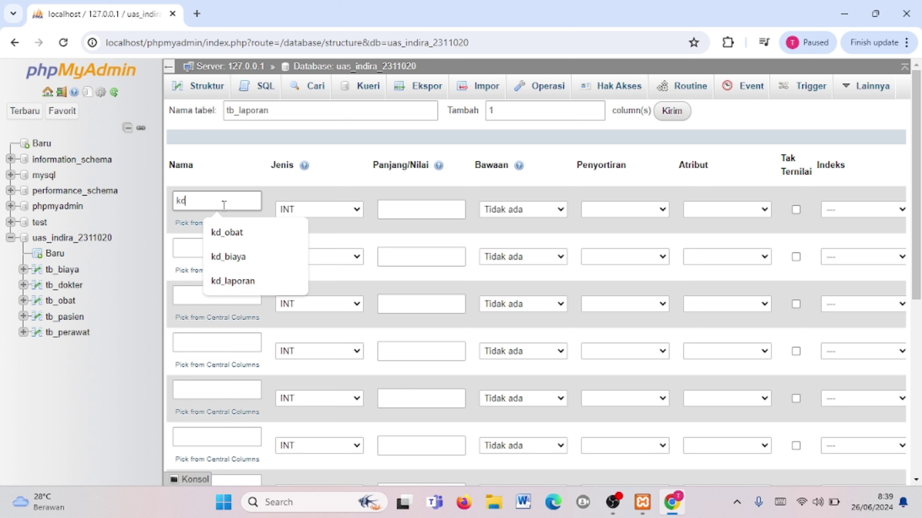
pyautogui.write('_laporan')
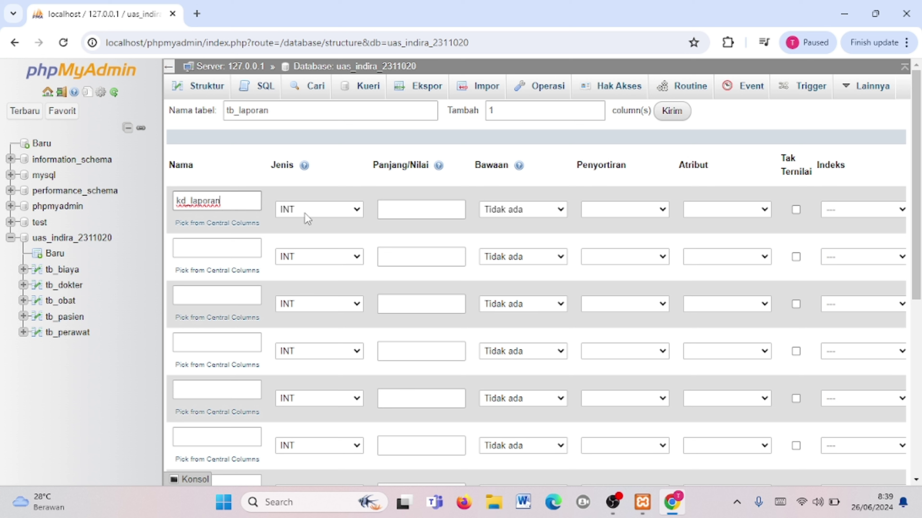
pyautogui.click(222, 249)
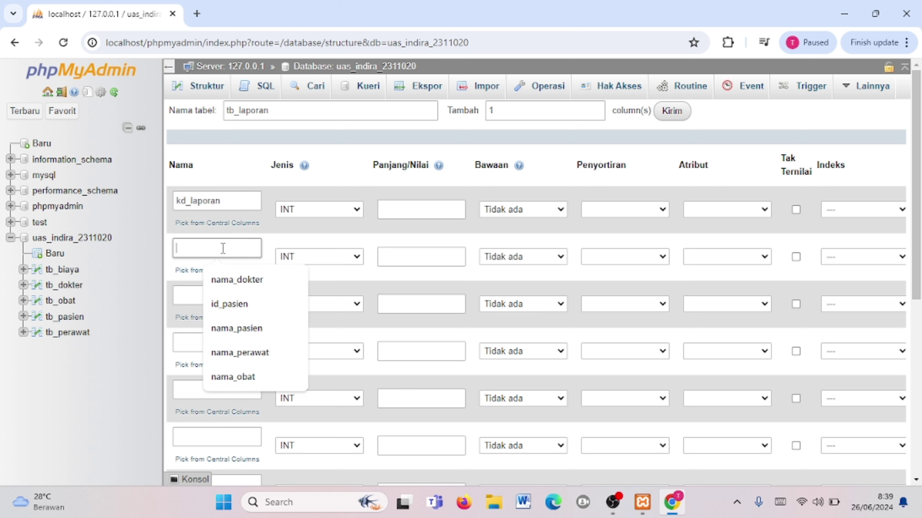
pyautogui.write('id')
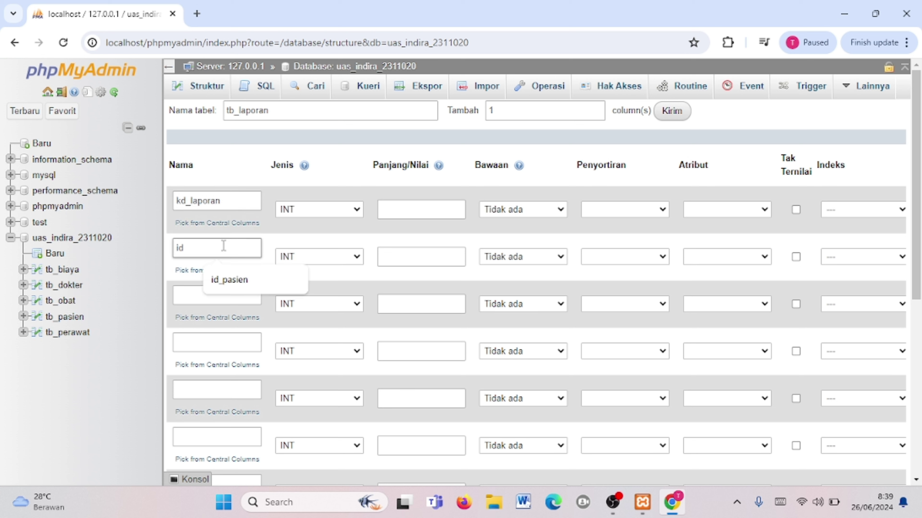
pyautogui.write('_pasien')
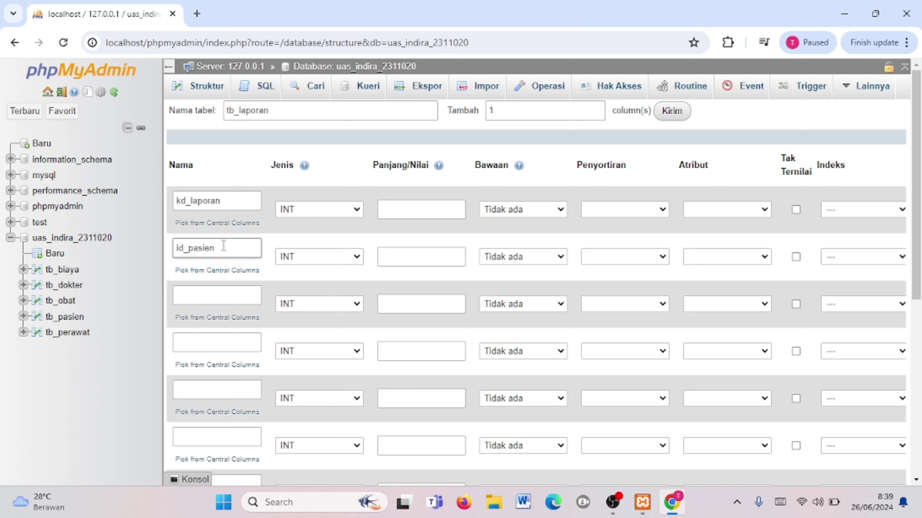
# Name the third and fourth columns of tb_laporan id_perawat and id_dokter.
pyautogui.click(221, 297)
pyautogui.click(222, 298)
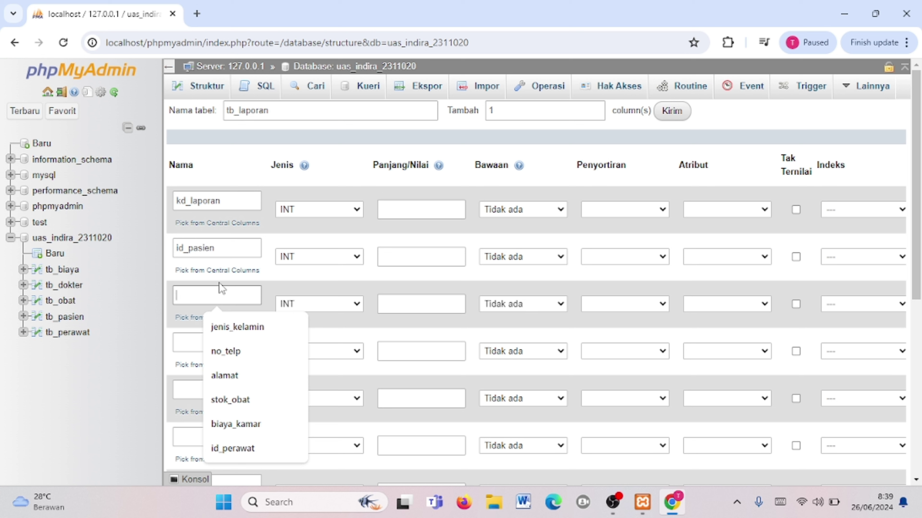
pyautogui.write('id')
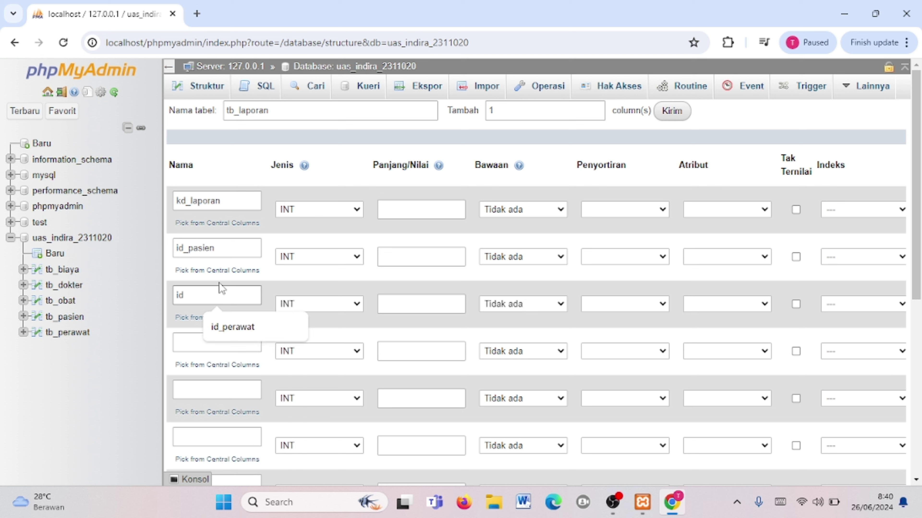
pyautogui.write('_perawat')
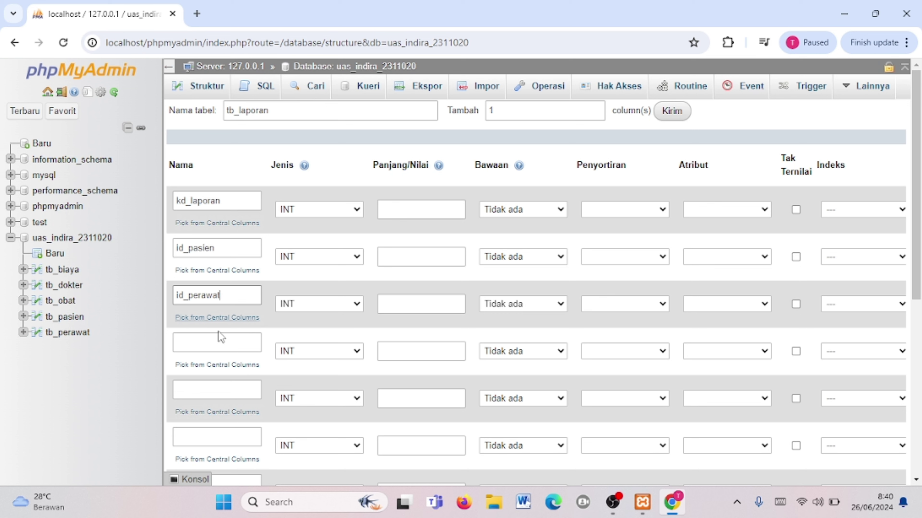
pyautogui.click(216, 343)
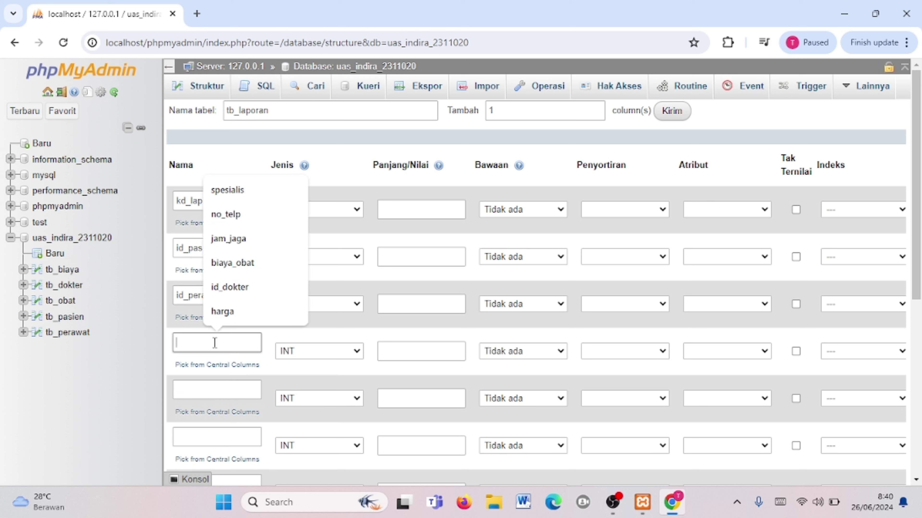
pyautogui.write('id')
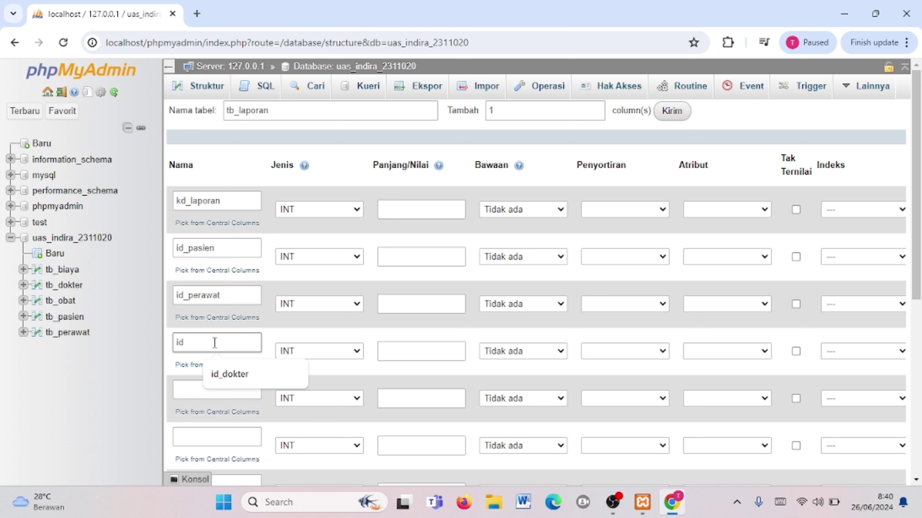
pyautogui.write('_dokter')
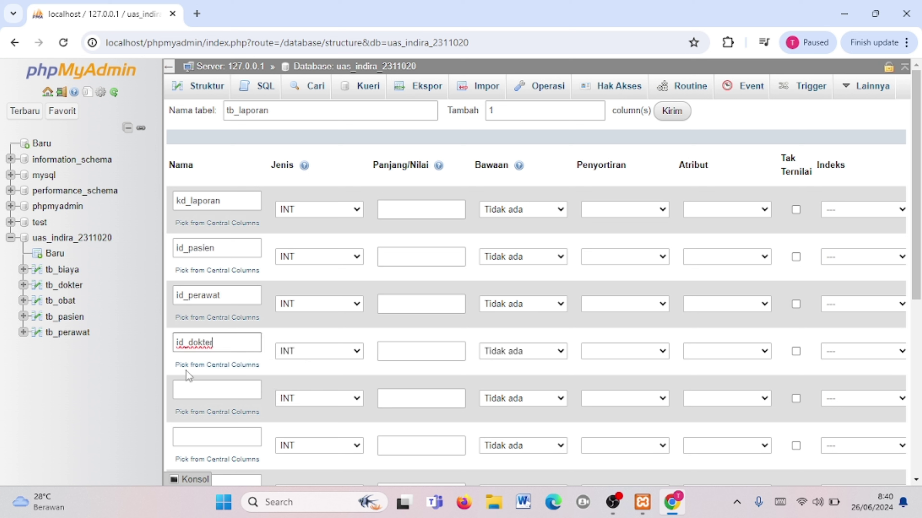
# Name the fifth column of tb_laporan tanggal_masuk and the sixth tanggal_keluar.
pyautogui.click(200, 384)
pyautogui.write('tan')
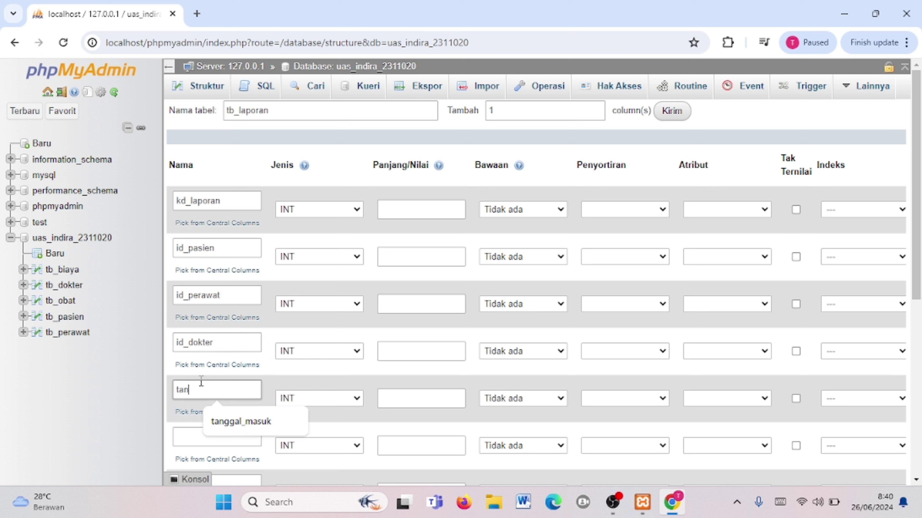
pyautogui.write('ggal_masuk')
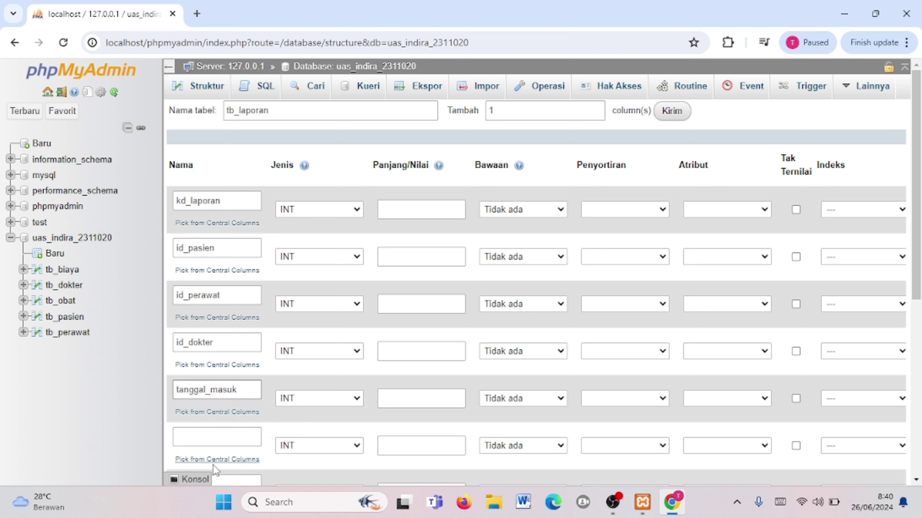
pyautogui.click(223, 438)
pyautogui.write('t')
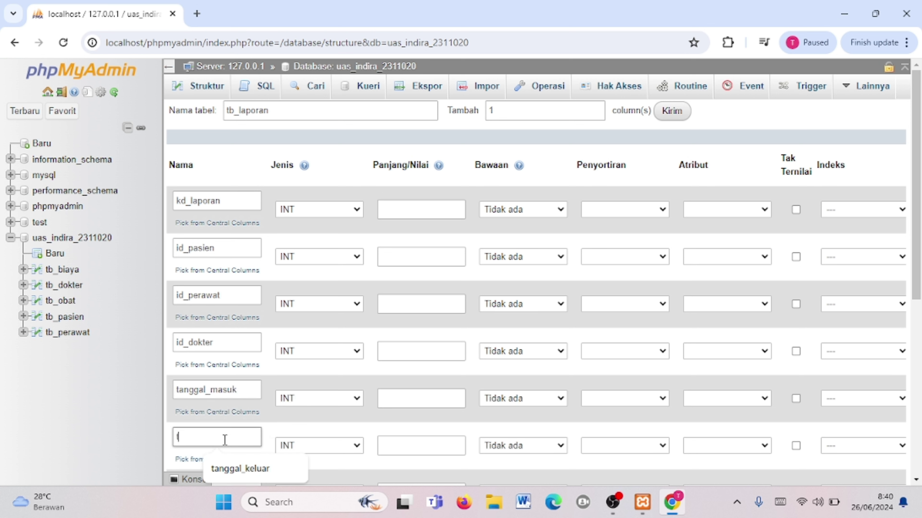
pyautogui.write('anggal_keluar')
# Name the seventh column of tb_laporan keluhan.
pyautogui.scroll(-10, 231, 376)
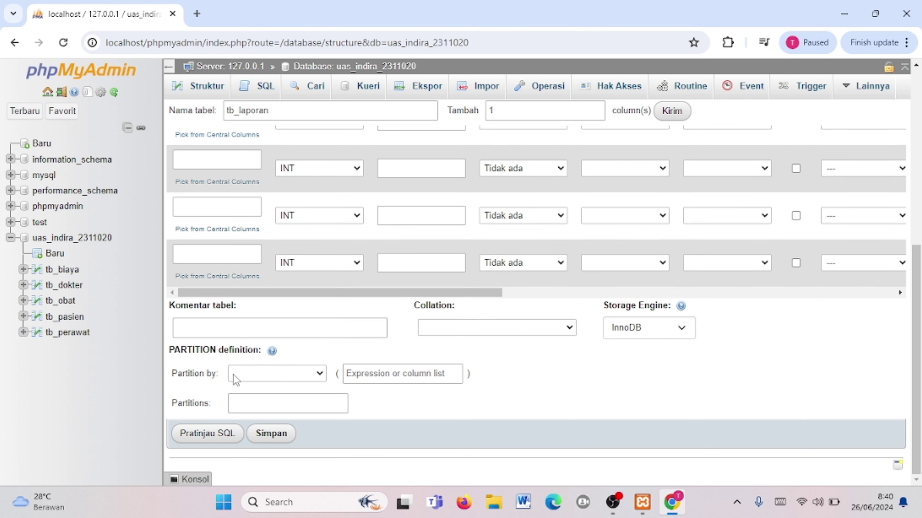
pyautogui.scroll(10, 269, 261)
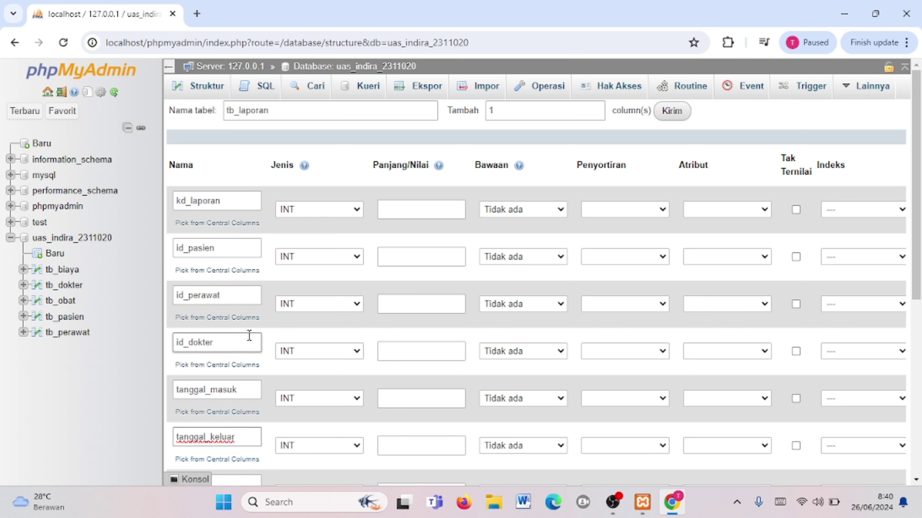
pyautogui.scroll(-2, 919, 276)
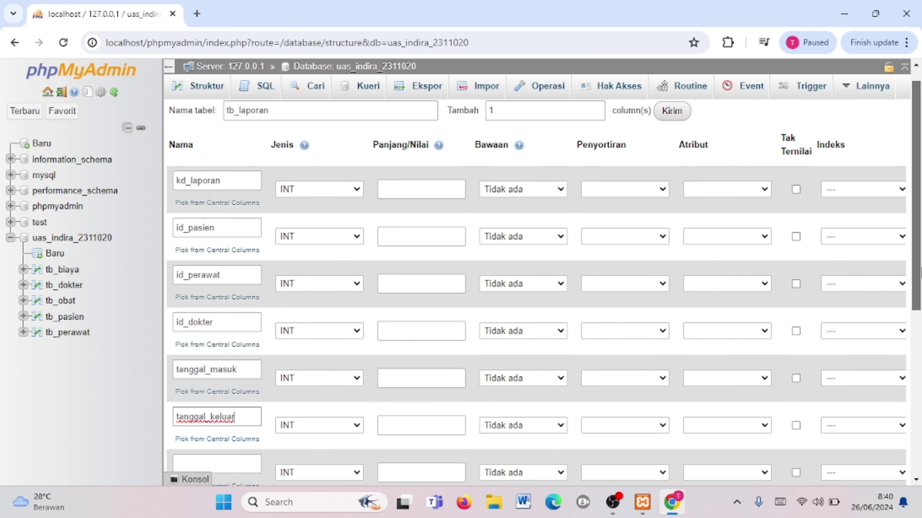
pyautogui.click(233, 443)
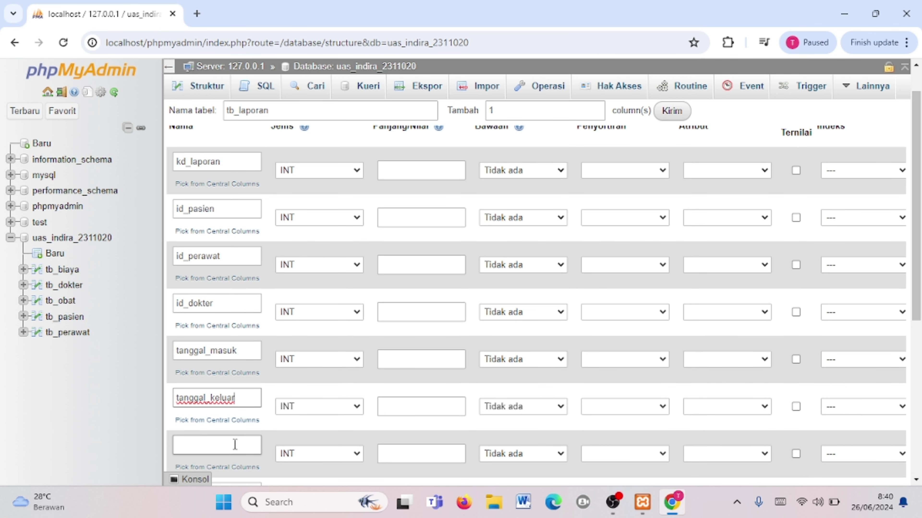
pyautogui.write('kelu')
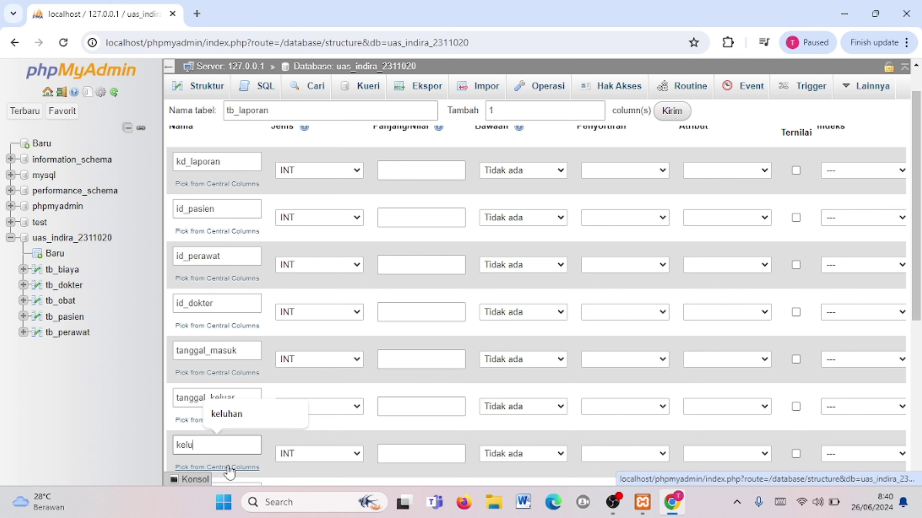
pyautogui.write('han')
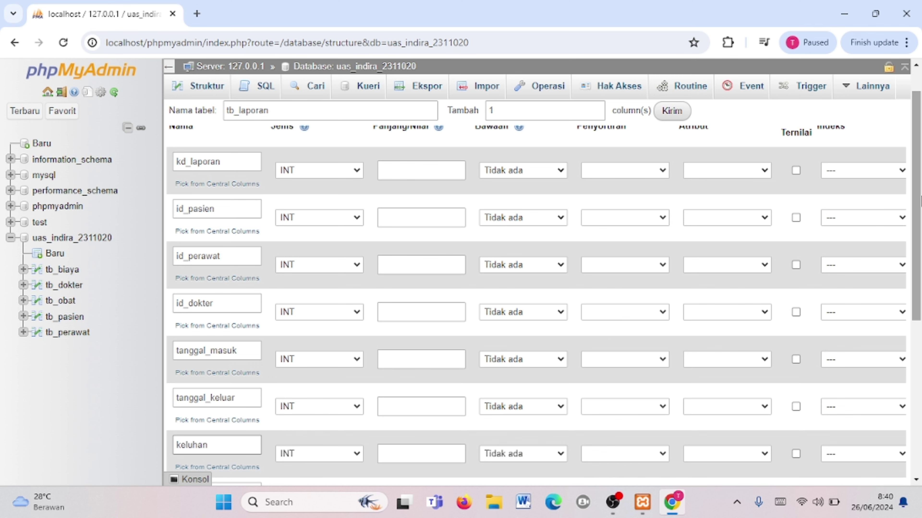
# Name the last two columns of tb_laporan kd_biaya and kd_obat.
pyautogui.scroll(-2, 920, 236)
pyautogui.scroll(-3, 337, 185)
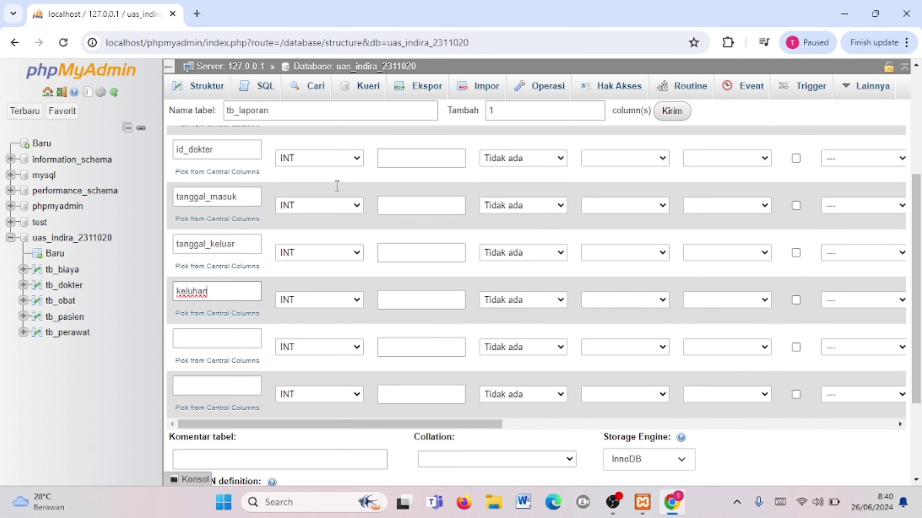
pyautogui.click(203, 334)
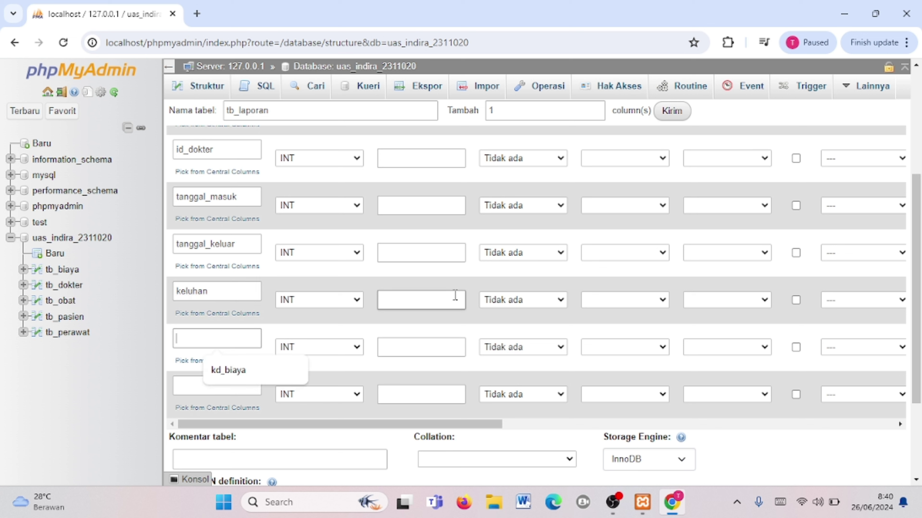
pyautogui.write('kd_biaya')
pyautogui.click(207, 385)
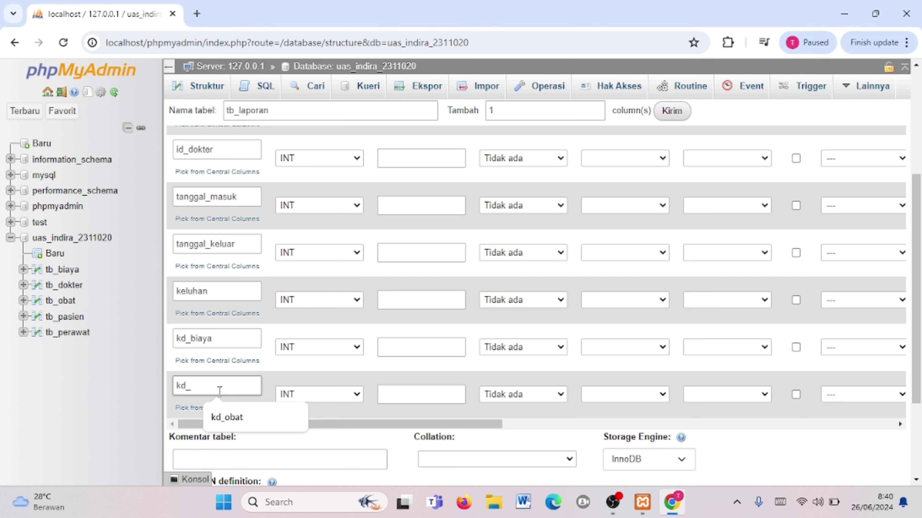
pyautogui.write('kd_obat')
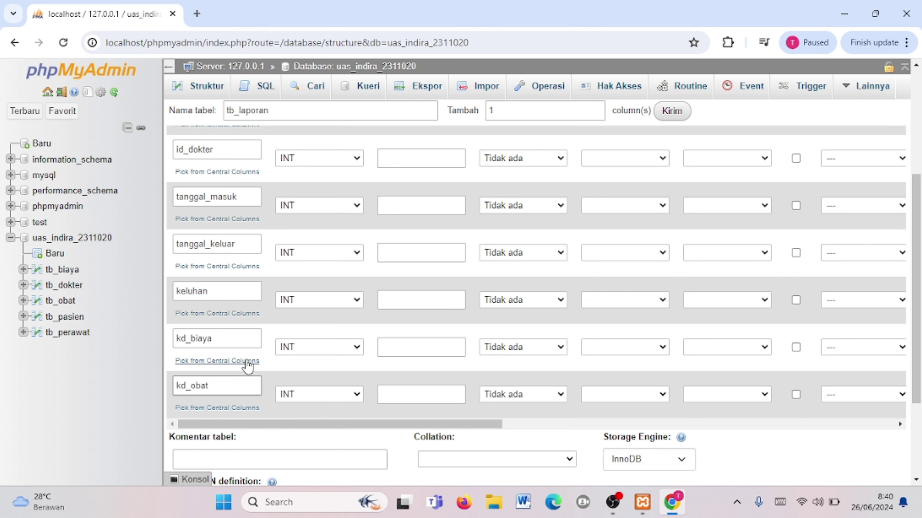
# Set the data type of the tanggal_masuk column to TIMESTAMP.
pyautogui.scroll(4, 334, 246)
pyautogui.scroll(1, 334, 246)
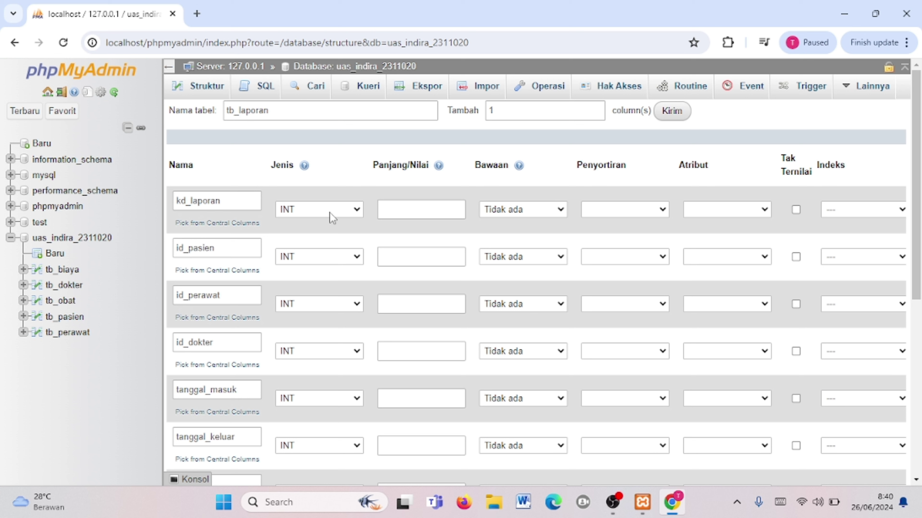
pyautogui.click(186, 249)
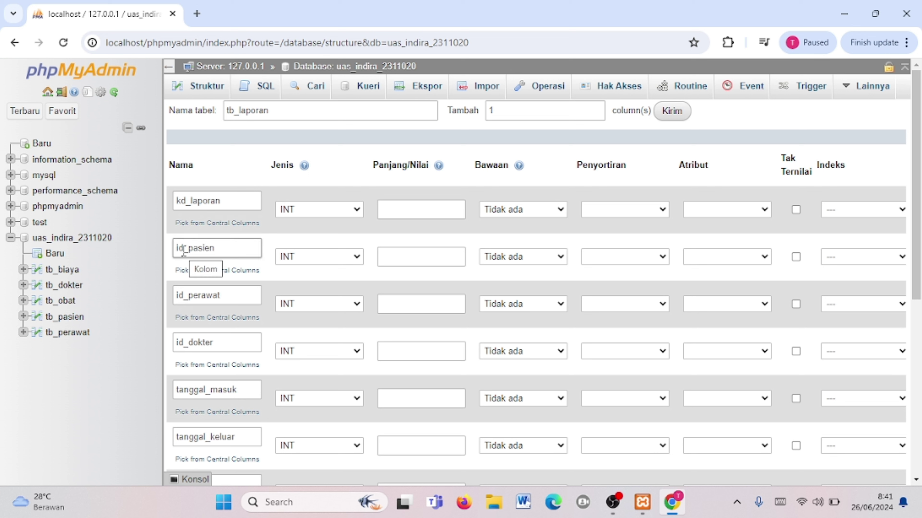
pyautogui.click(200, 299)
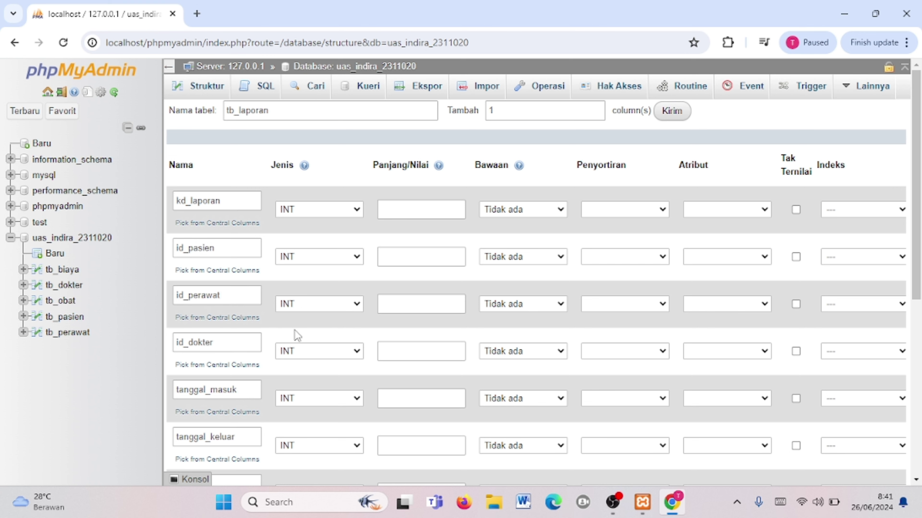
pyautogui.scroll(-5, 290, 352)
pyautogui.scroll(5, 283, 366)
pyautogui.click(300, 398)
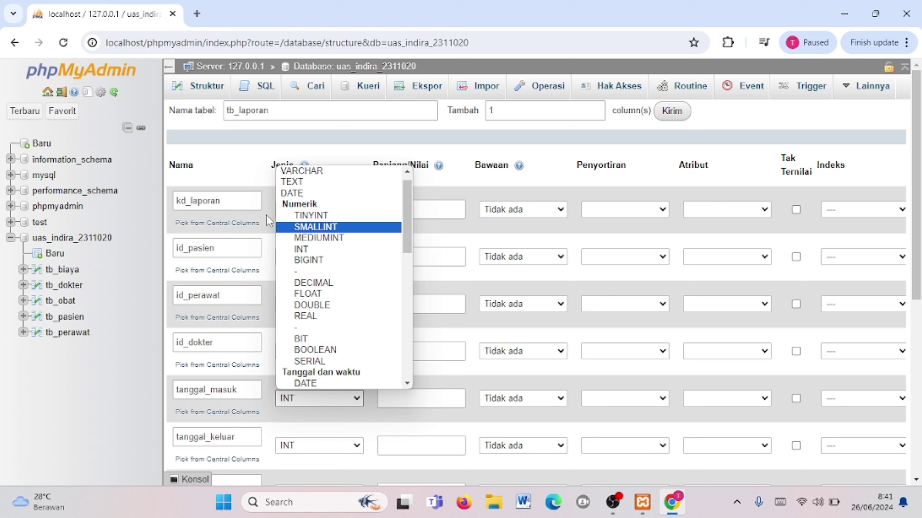
pyautogui.write('tim')
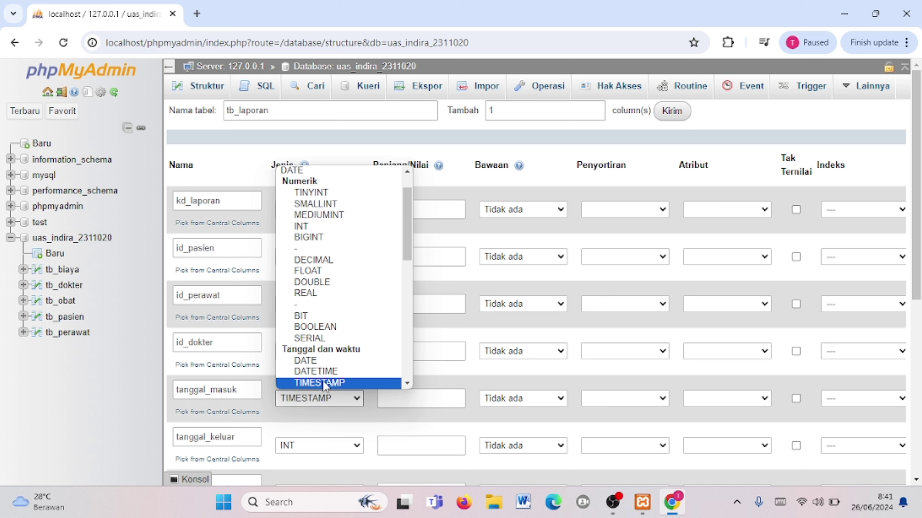
pyautogui.click(323, 382)
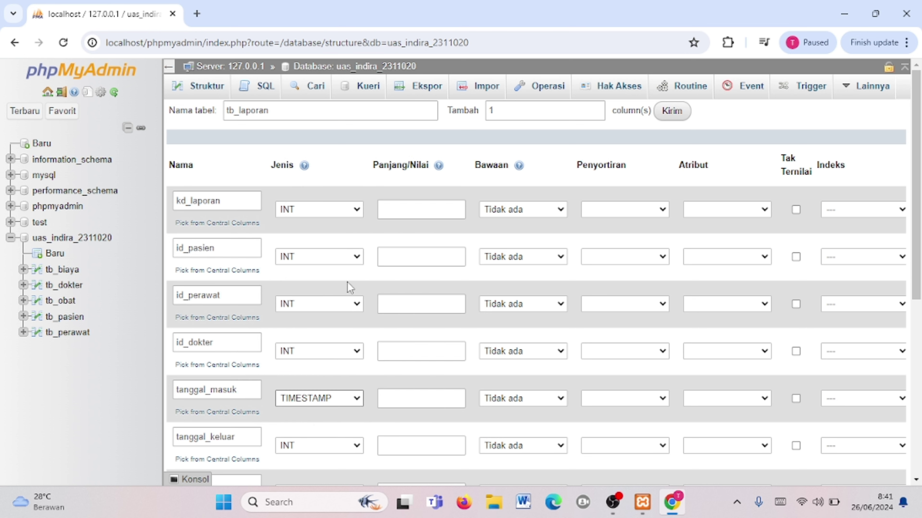
# Set the data type of the tanggal_keluar column to DATETIME.
pyautogui.click(295, 445)
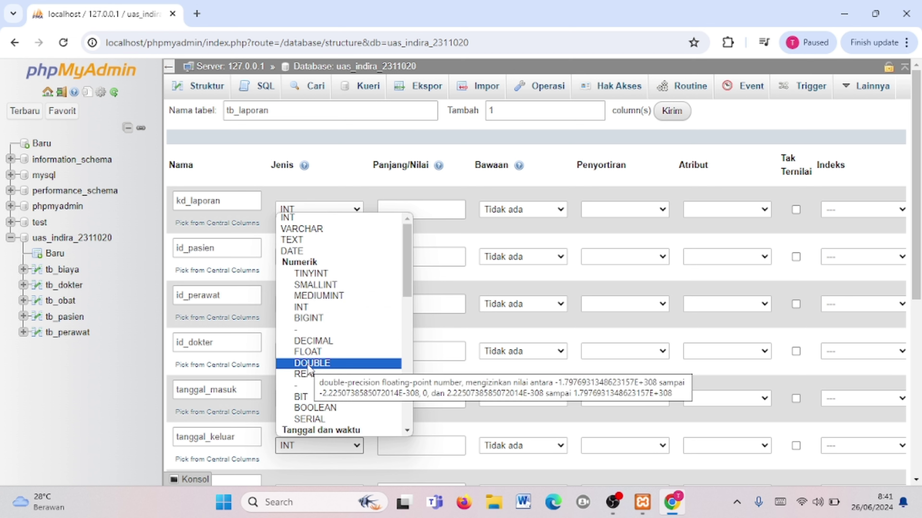
pyautogui.press('d')
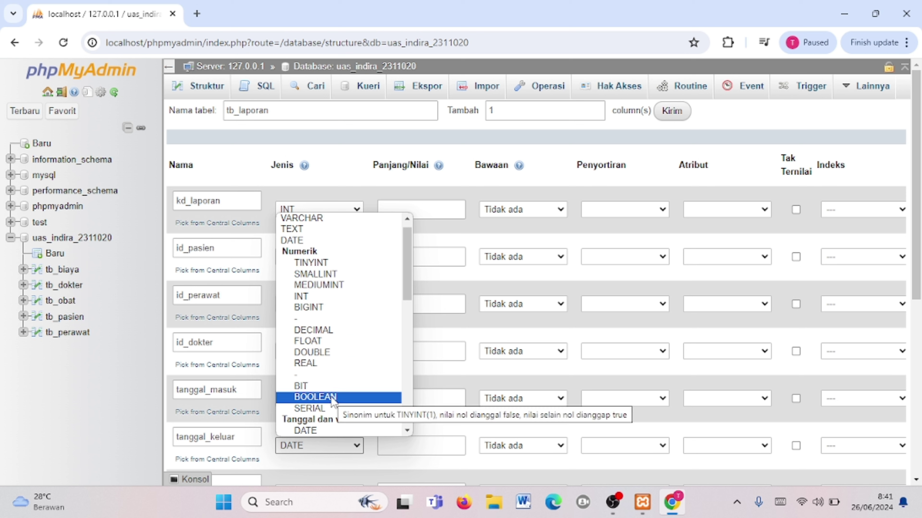
pyautogui.press('t')
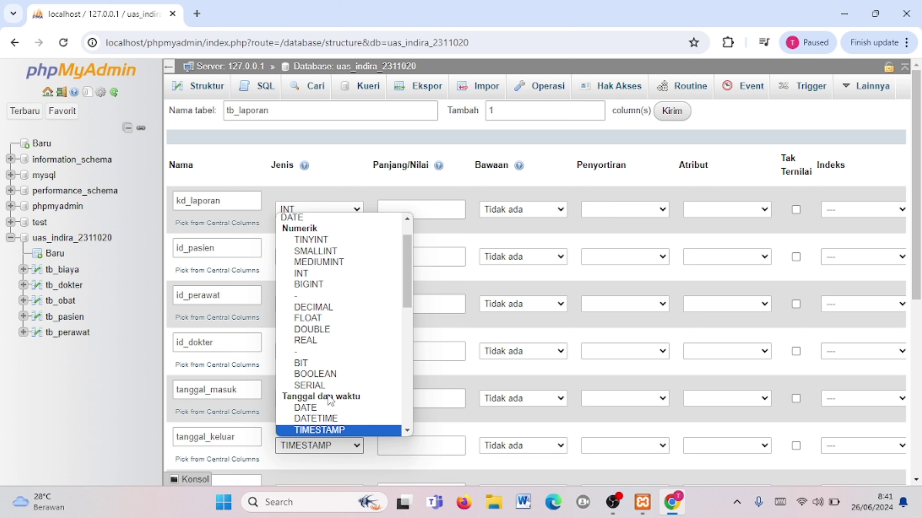
pyautogui.click(320, 418)
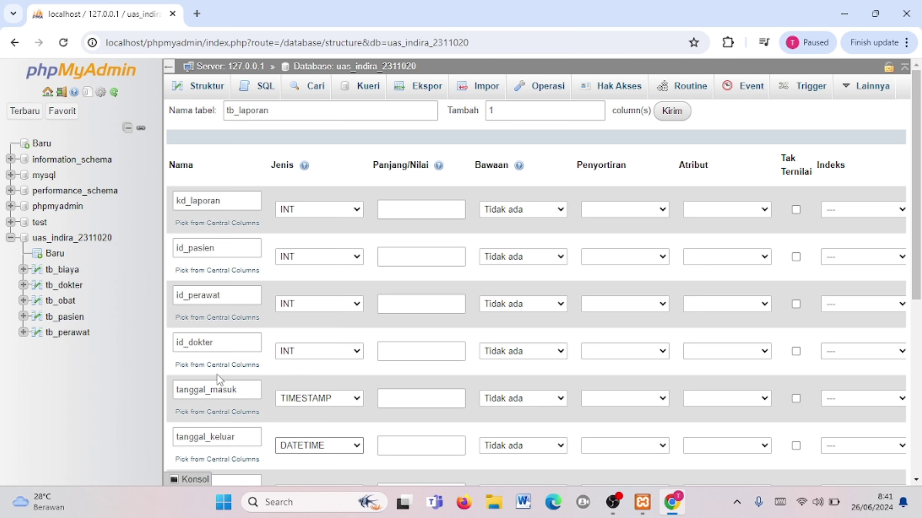
# Make kd_laporan the auto-incrementing primary key and save the tb_laporan table.
pyautogui.scroll(-5, 218, 375)
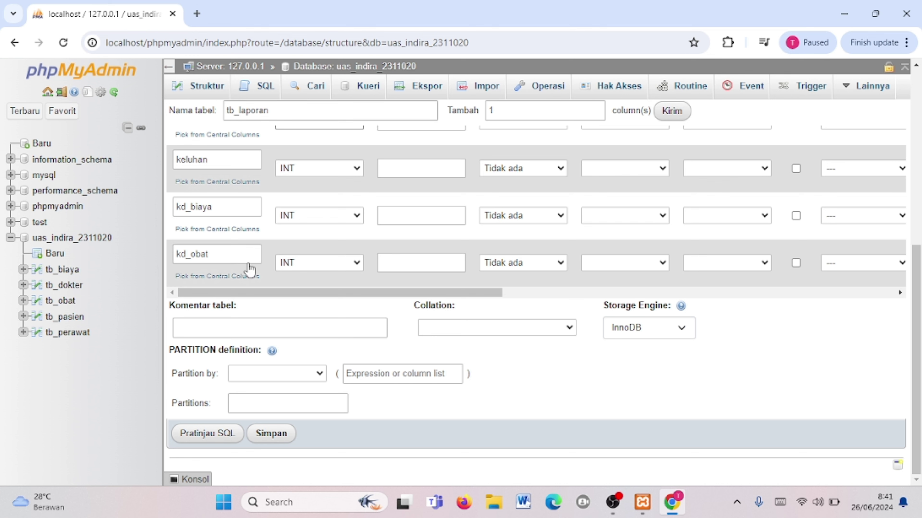
pyautogui.moveTo(345, 292); pyautogui.dragTo(424, 293)
pyautogui.scroll(2, 587, 275)
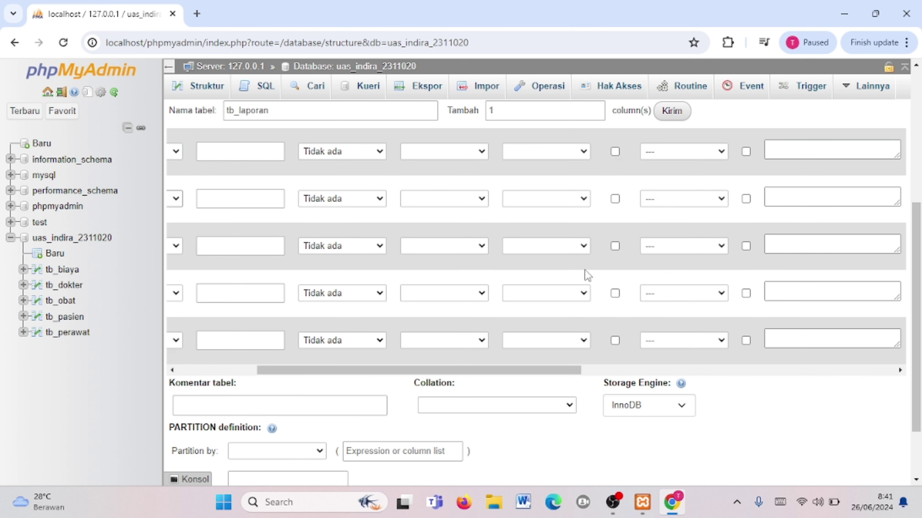
pyautogui.scroll(2, 587, 274)
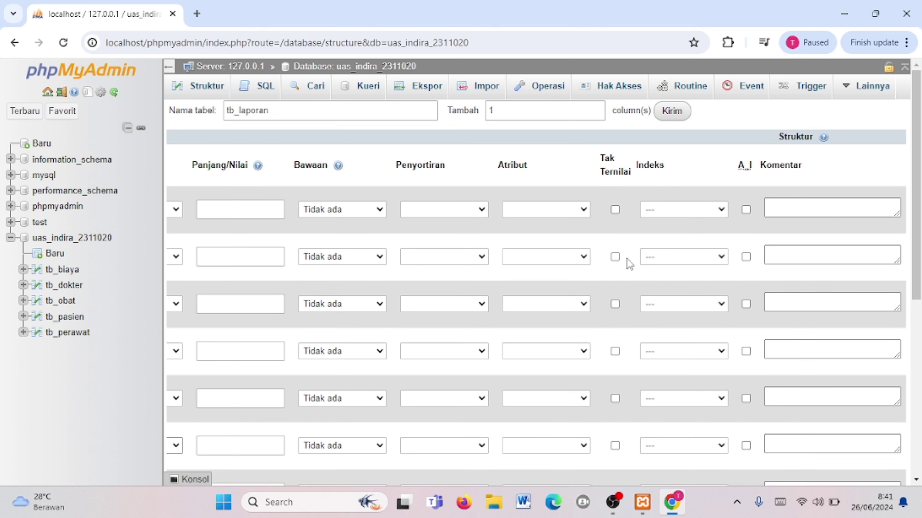
pyautogui.click(745, 210)
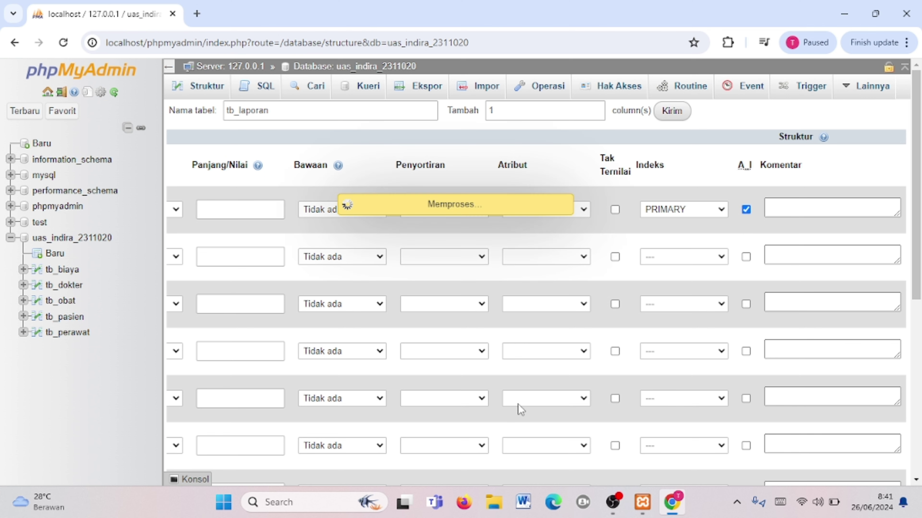
pyautogui.scroll(-5, 504, 385)
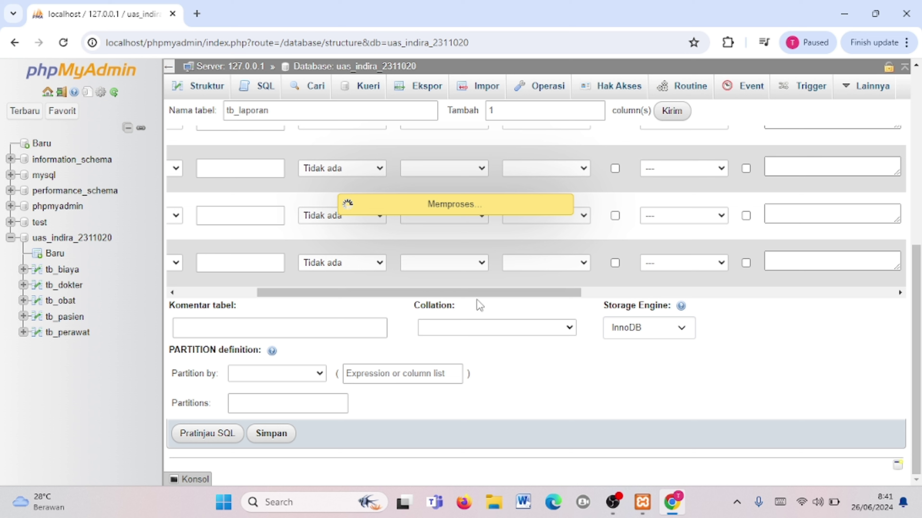
pyautogui.moveTo(483, 295); pyautogui.dragTo(47, 255)
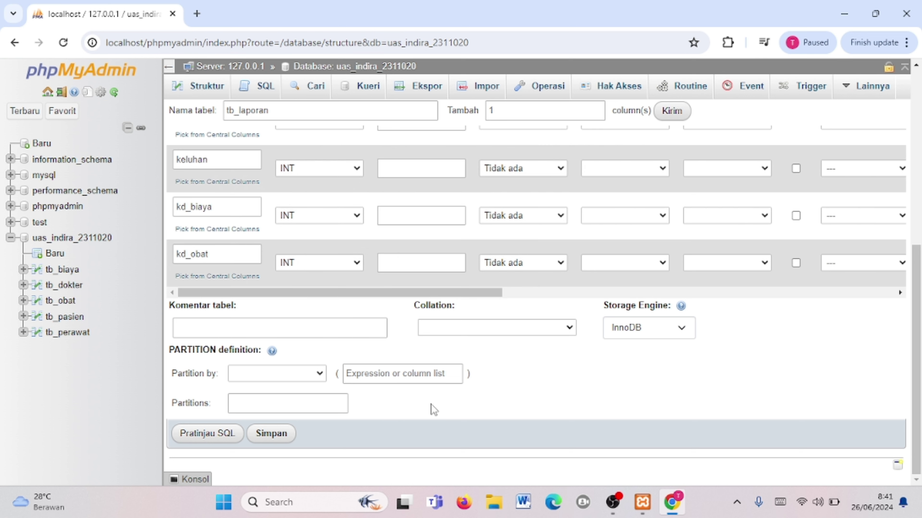
pyautogui.click(265, 441)
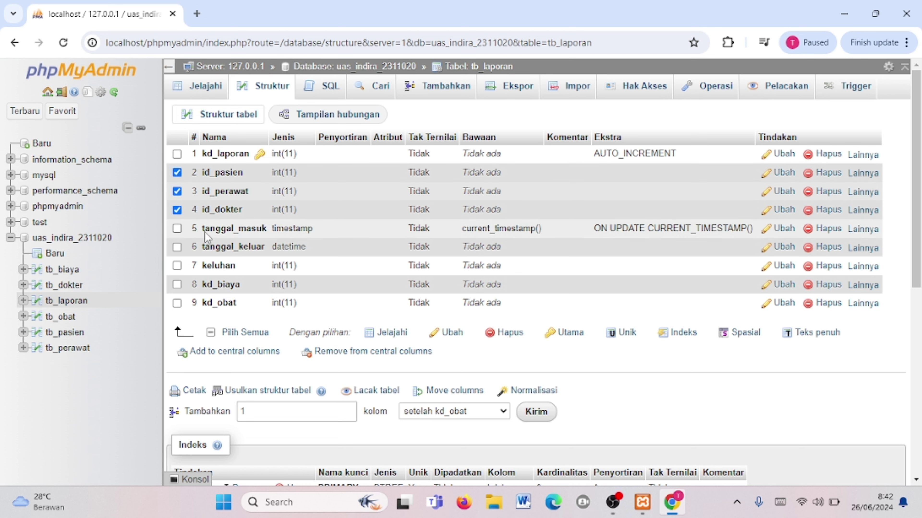
# Add an index on the id_pasien, id_perawat, id_dokter, kd_biaya and kd_obat columns of tb_laporan.
pyautogui.click(178, 284)
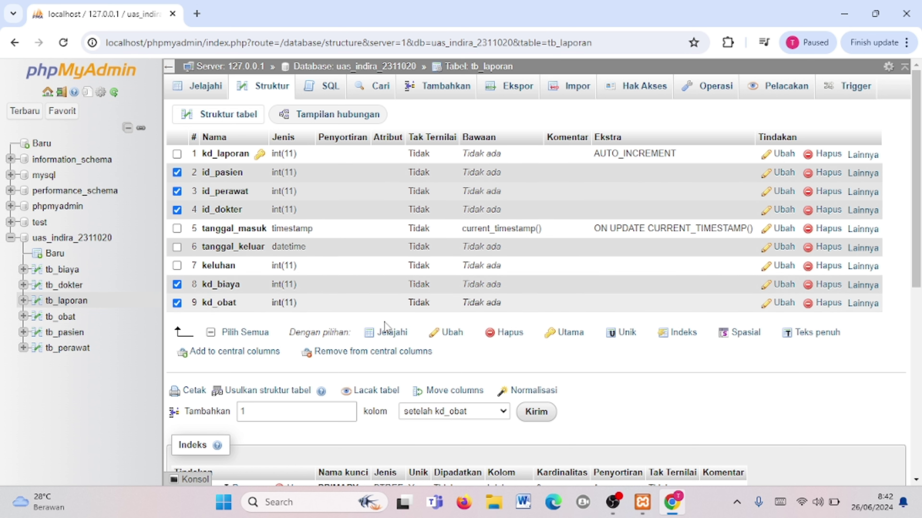
pyautogui.click(674, 341)
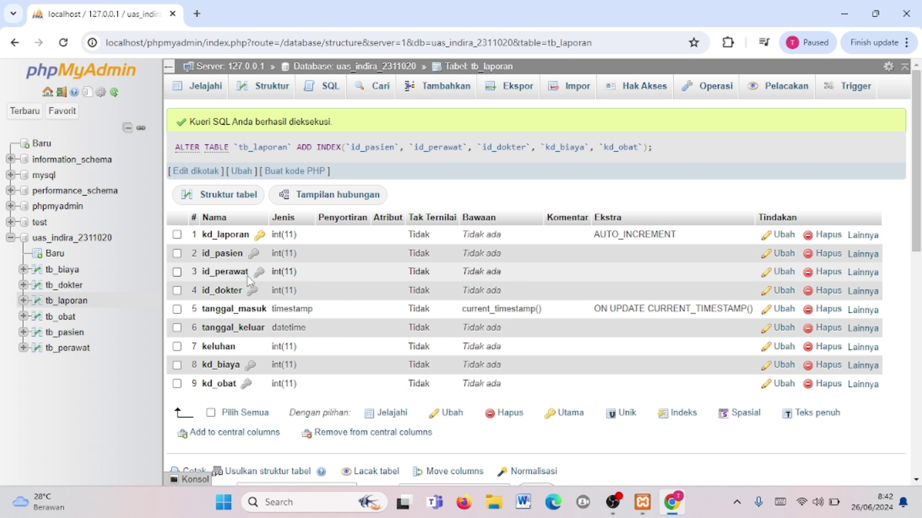
pyautogui.click(108, 239)
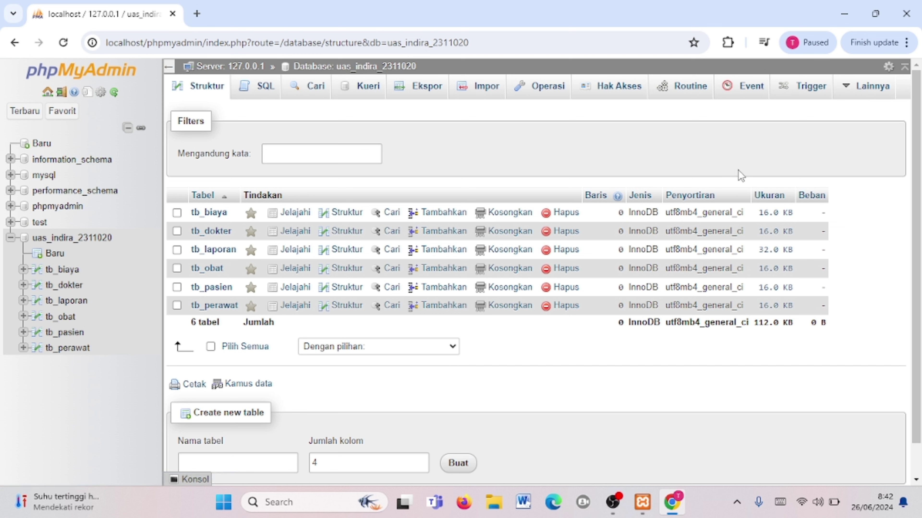
pyautogui.click(861, 92)
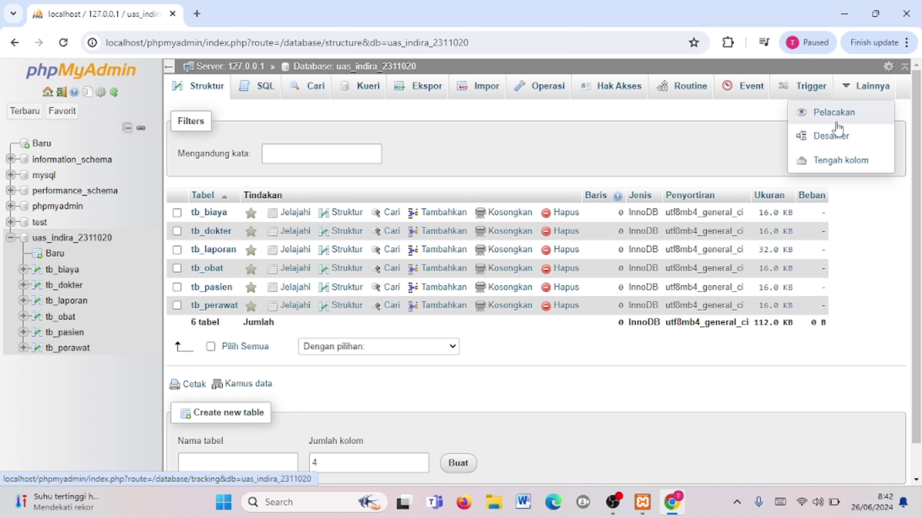
pyautogui.click(828, 141)
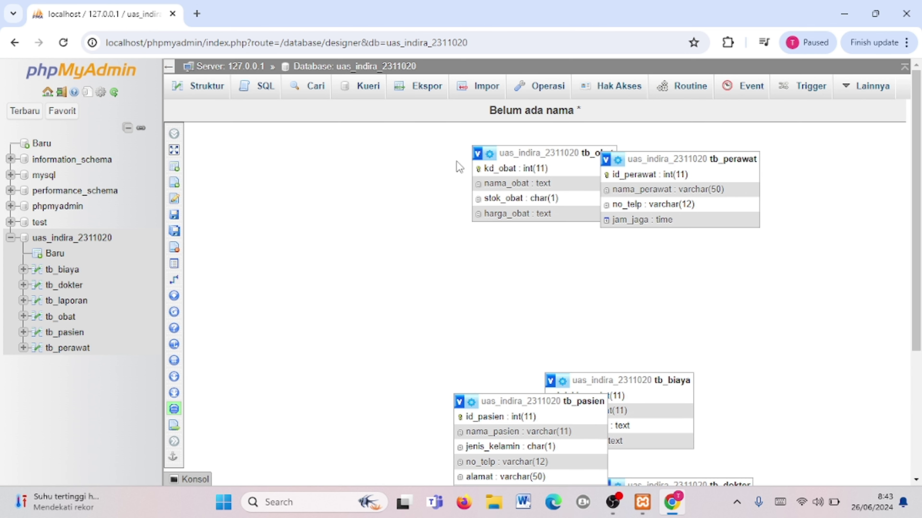
pyautogui.scroll(-5, 550, 231)
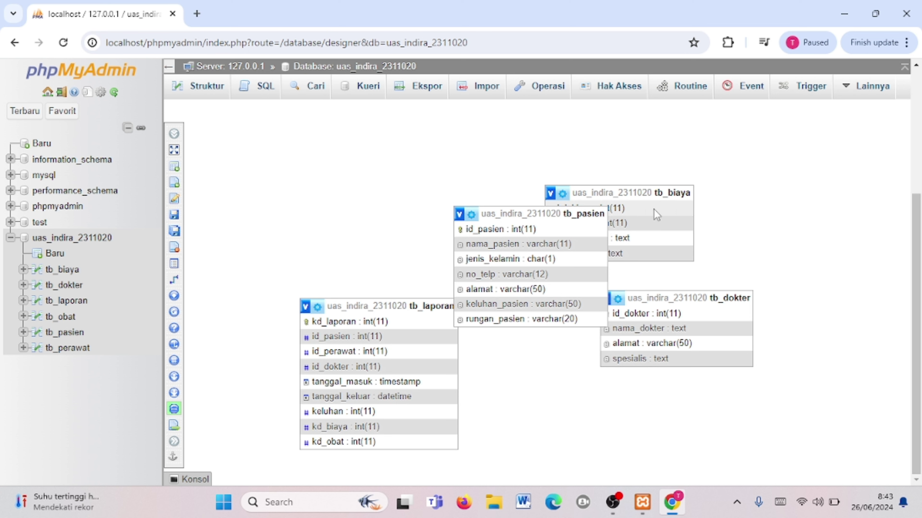
pyautogui.scroll(2, 702, 280)
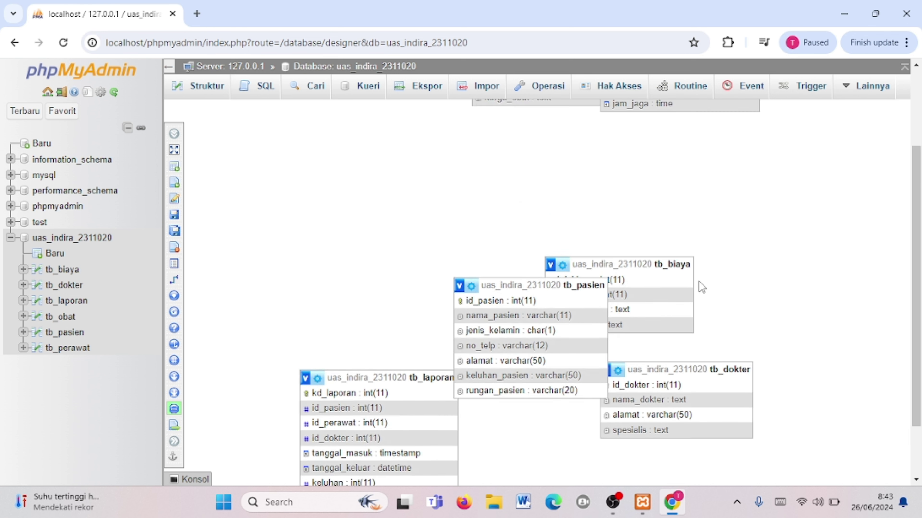
pyautogui.scroll(3, 701, 287)
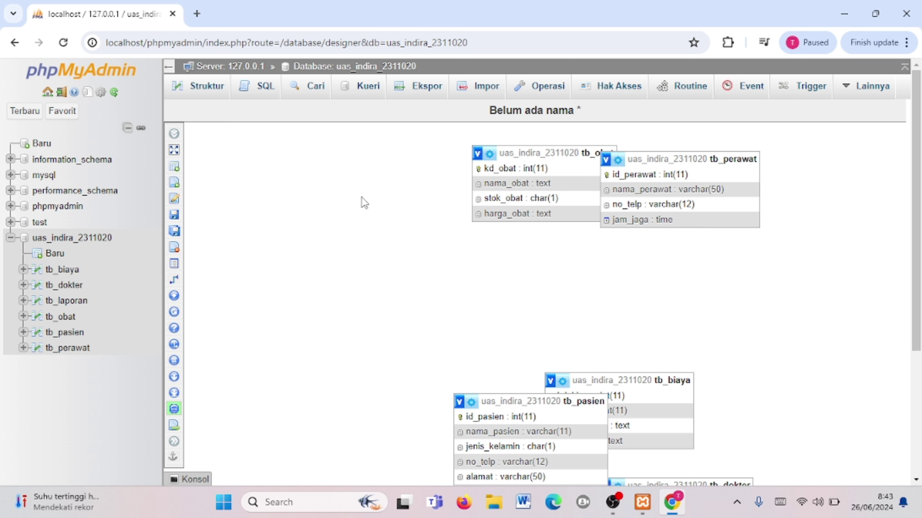
# Save the Designer page under the name 1234.
pyautogui.moveTo(175, 217)
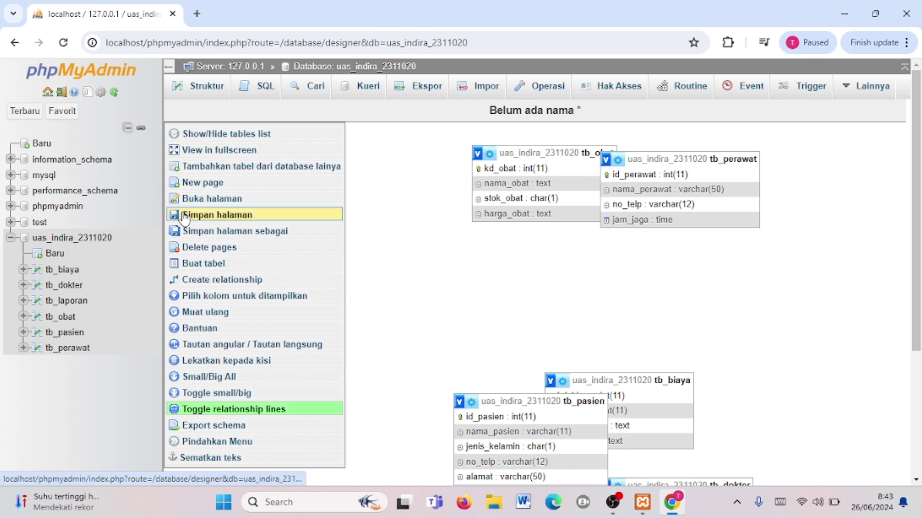
pyautogui.click(277, 215)
pyautogui.click(443, 125)
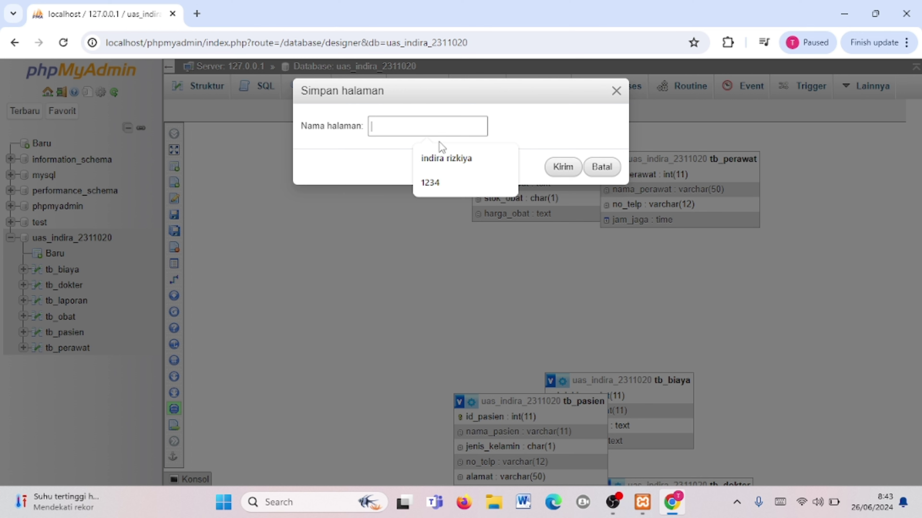
pyautogui.write('1234')
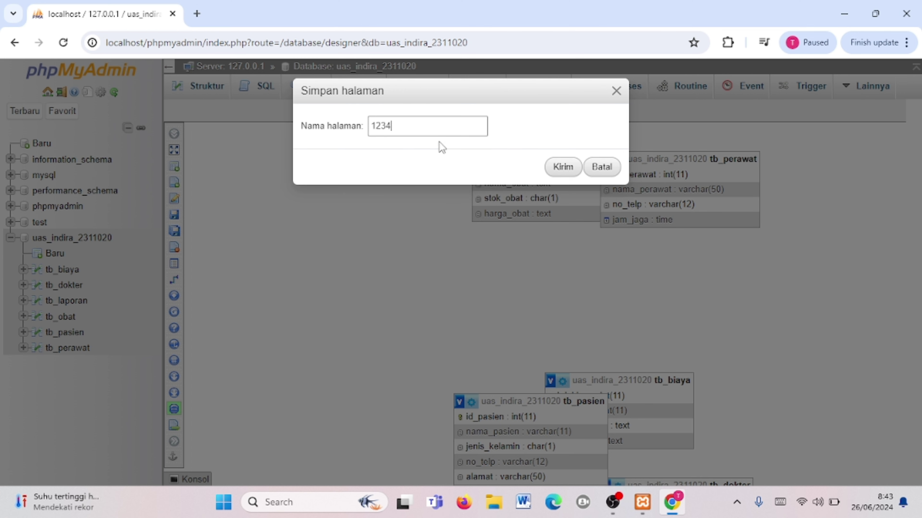
pyautogui.click(559, 170)
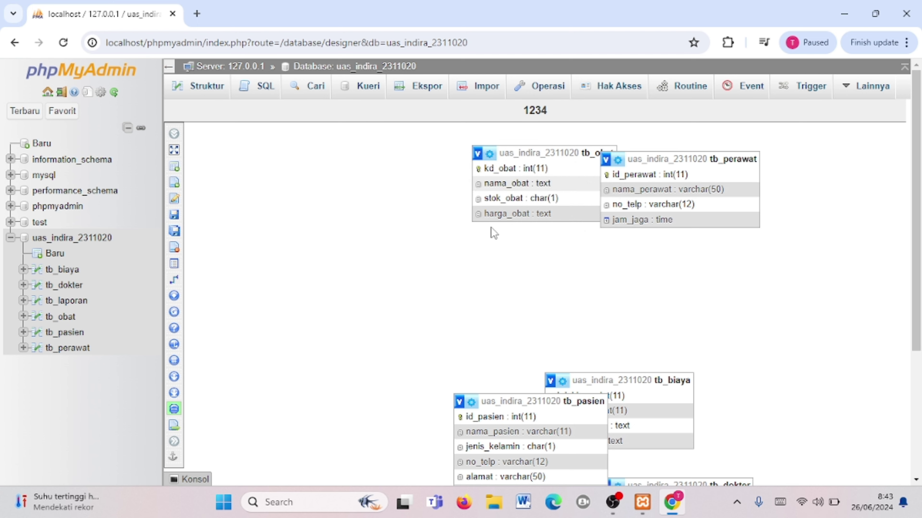
# Move tb_laporan to the middle of the diagram and tb_pasien to its upper left.
pyautogui.scroll(-5, 517, 262)
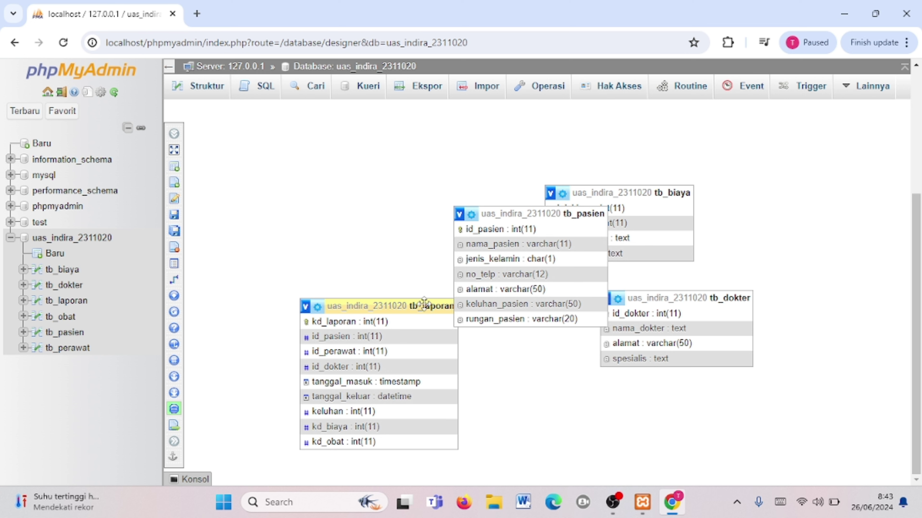
pyautogui.moveTo(428, 307); pyautogui.dragTo(563, 204)
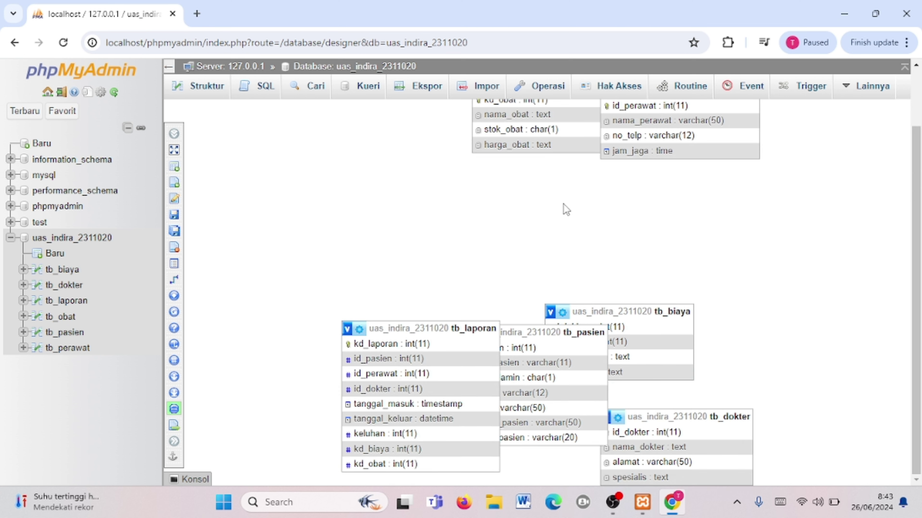
pyautogui.moveTo(564, 247); pyautogui.dragTo(587, 198)
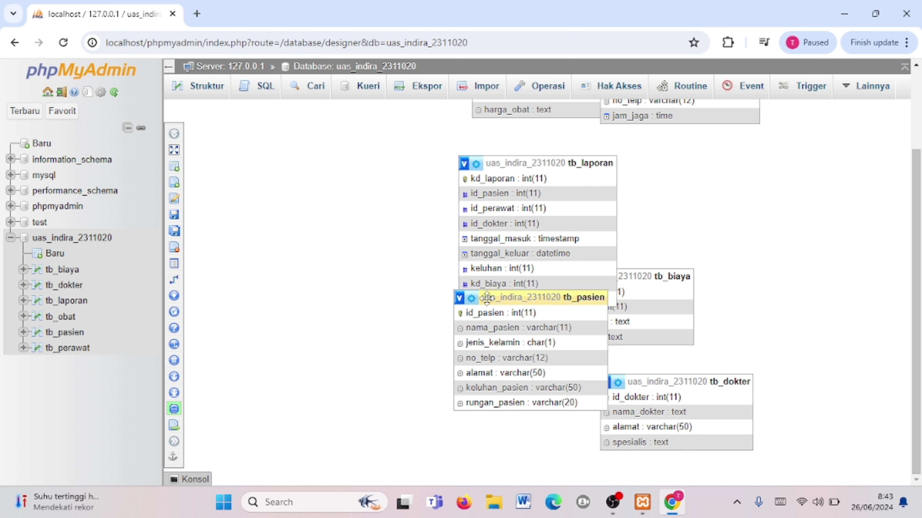
pyautogui.moveTo(486, 298); pyautogui.dragTo(265, 112)
pyautogui.scroll(-1, 268, 116)
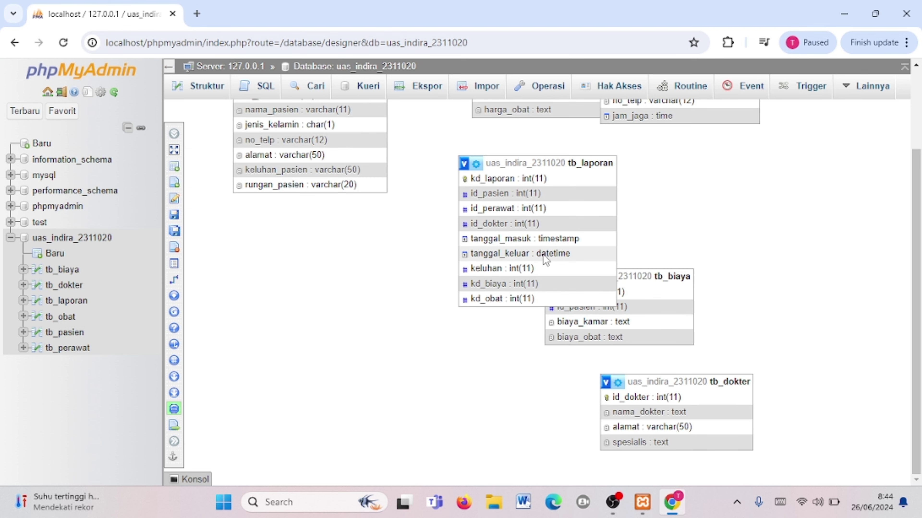
# Arrange the other tables around tb_laporan: tb_perawat under tb_pasien, tb_biaya to the right, tb_obat below tb_biaya, and tb_dokter below tb_laporan.
pyautogui.scroll(3, 544, 255)
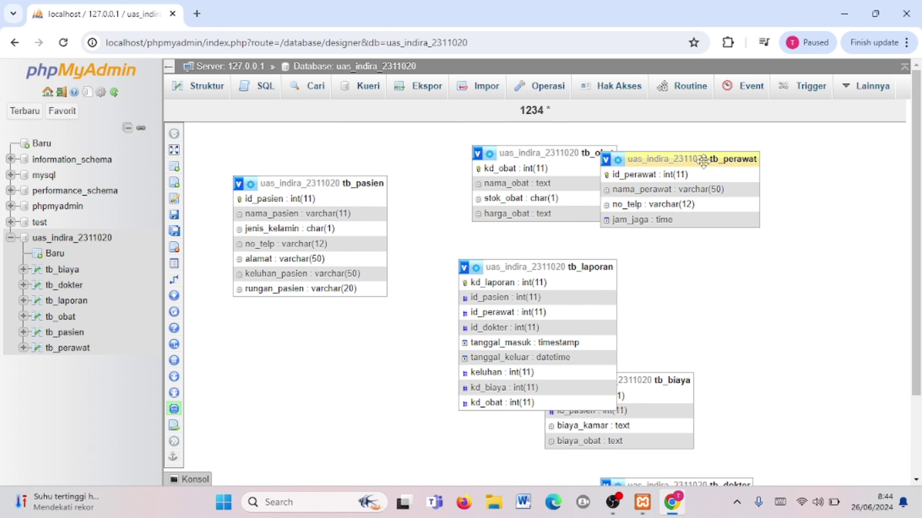
pyautogui.moveTo(704, 160); pyautogui.dragTo(315, 343)
pyautogui.moveTo(568, 153); pyautogui.dragTo(800, 437)
pyautogui.moveTo(682, 380); pyautogui.dragTo(775, 297)
pyautogui.moveTo(803, 256); pyautogui.dragTo(686, 312)
pyautogui.scroll(-3, 686, 312)
pyautogui.moveTo(649, 380); pyautogui.dragTo(391, 402)
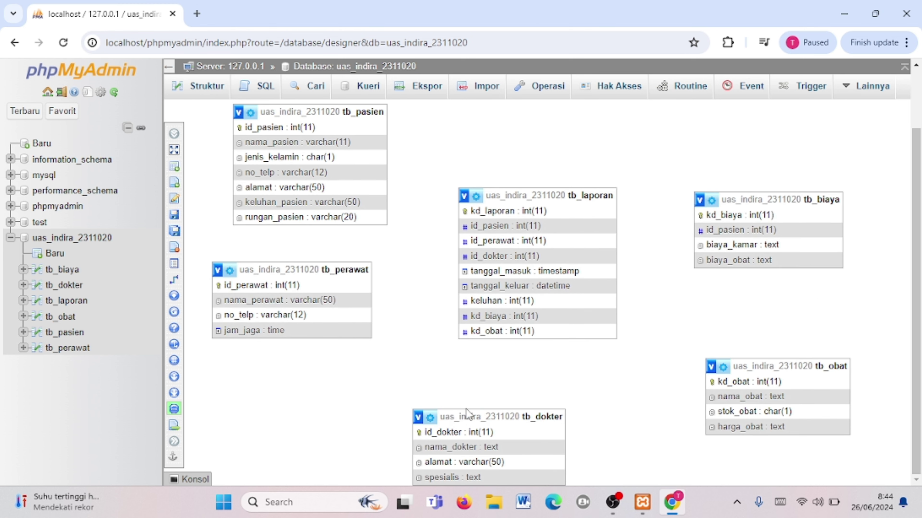
# Move the tb_dokter table below tb_perawat in the diagram.
pyautogui.moveTo(468, 413); pyautogui.dragTo(292, 406)
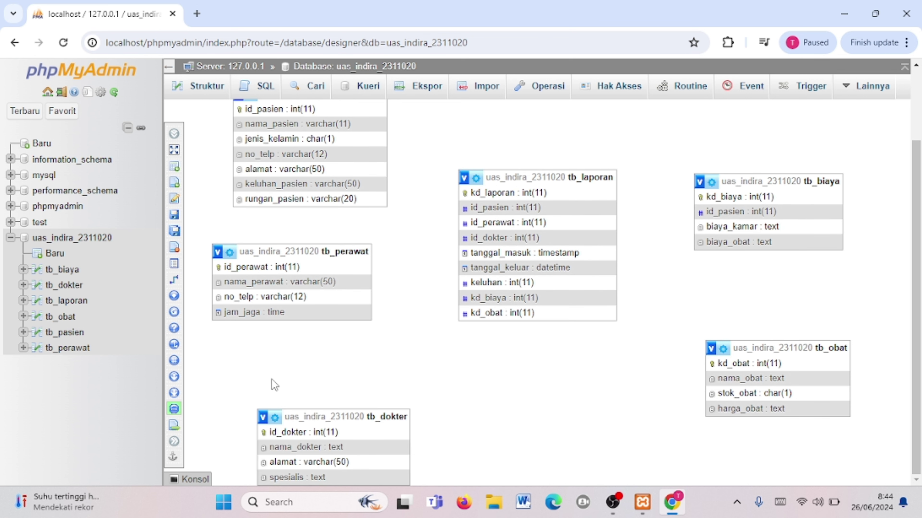
pyautogui.moveTo(352, 410); pyautogui.dragTo(330, 428)
pyautogui.scroll(-2, 332, 426)
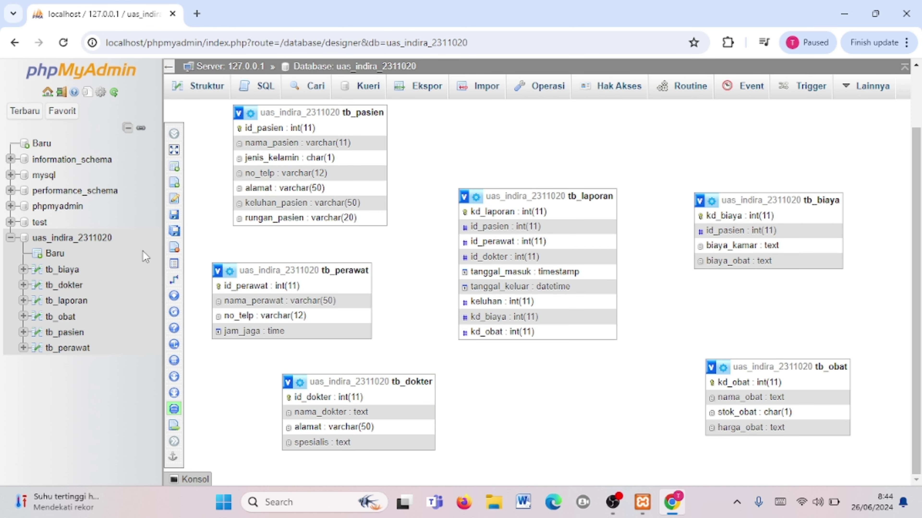
# Create a foreign key relationship from tb_pasien's id_pasien to tb_laporan's id_pasien, with on delete CASCADE and on update RESTRICT.
pyautogui.moveTo(182, 271)
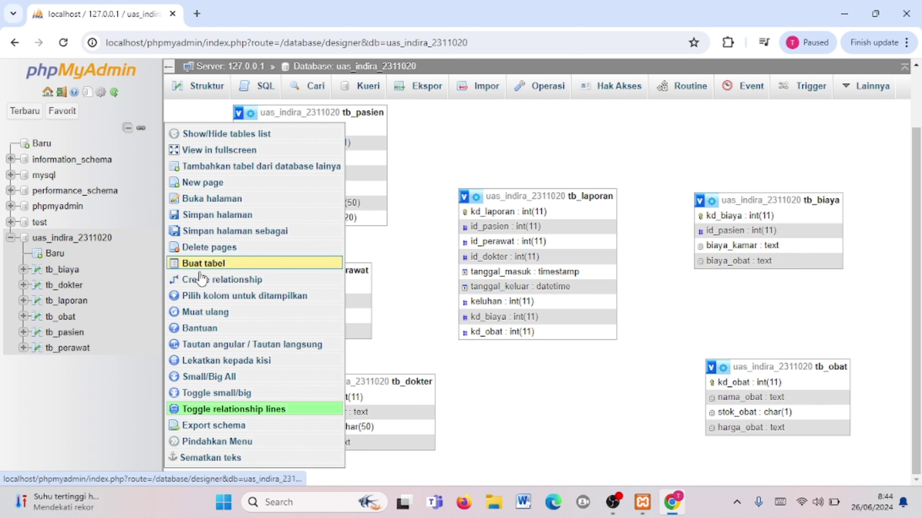
pyautogui.scroll(1, 214, 282)
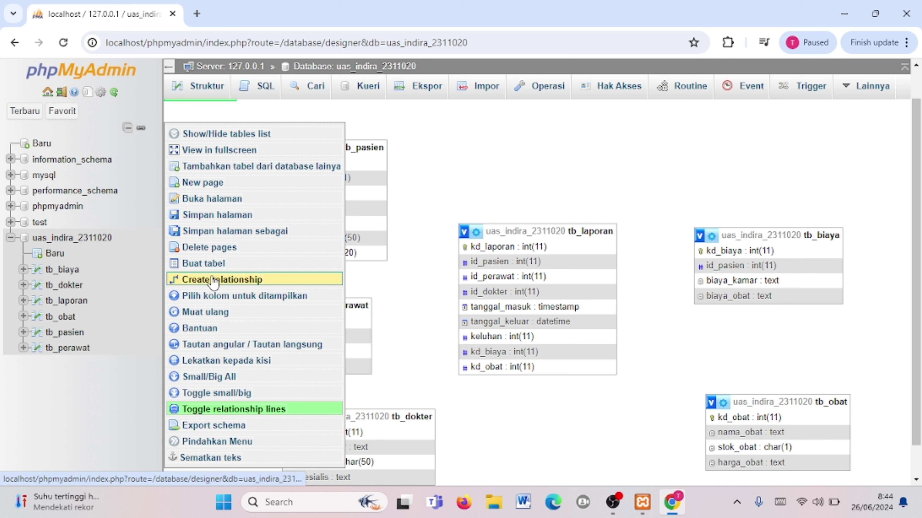
pyautogui.click(304, 282)
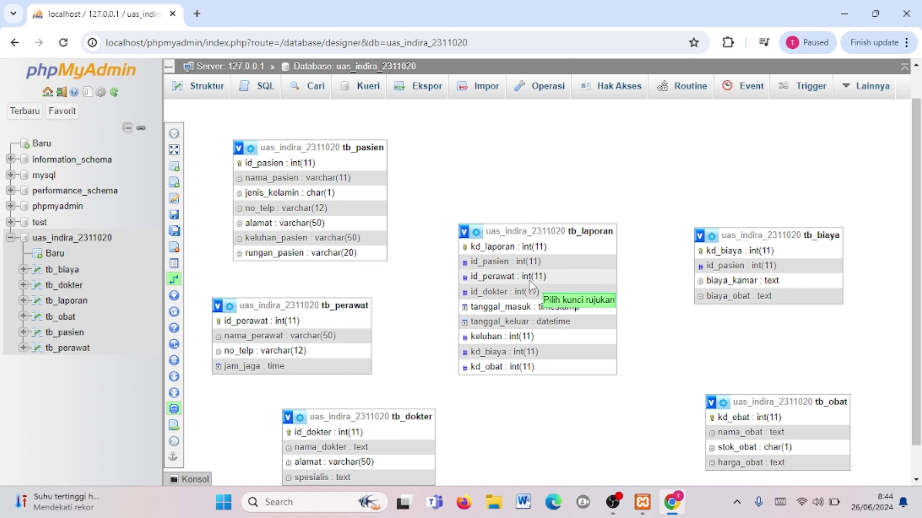
pyautogui.click(342, 164)
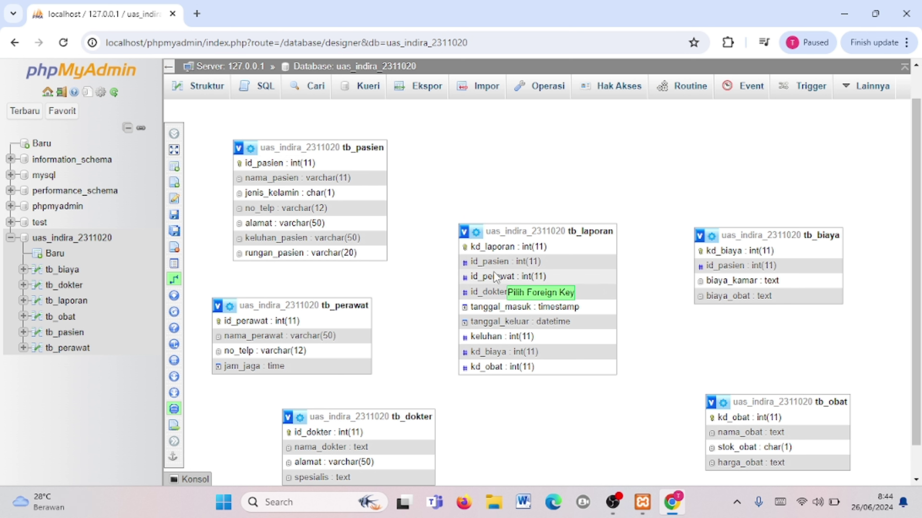
pyautogui.click(494, 263)
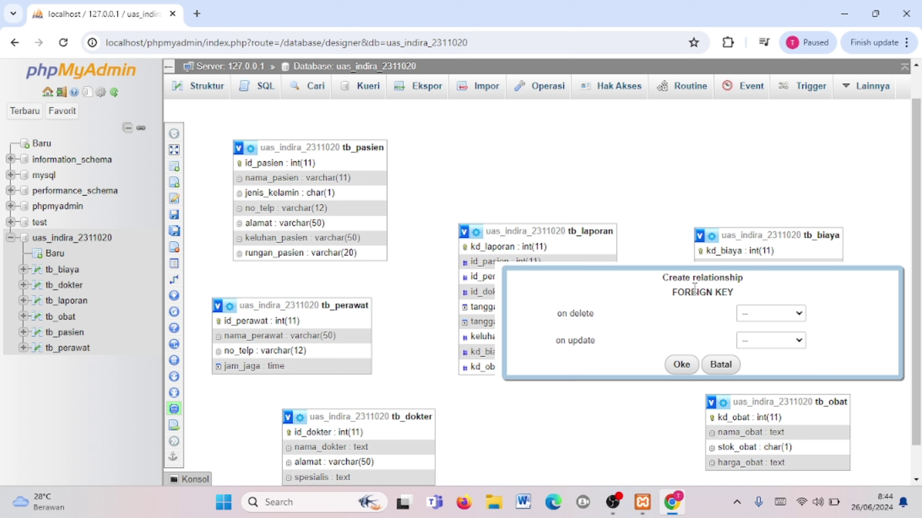
pyautogui.click(750, 319)
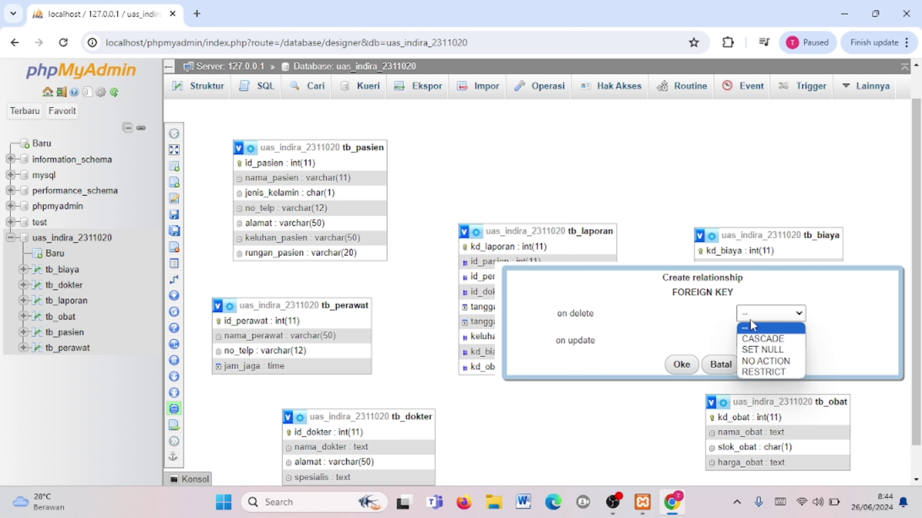
pyautogui.click(762, 339)
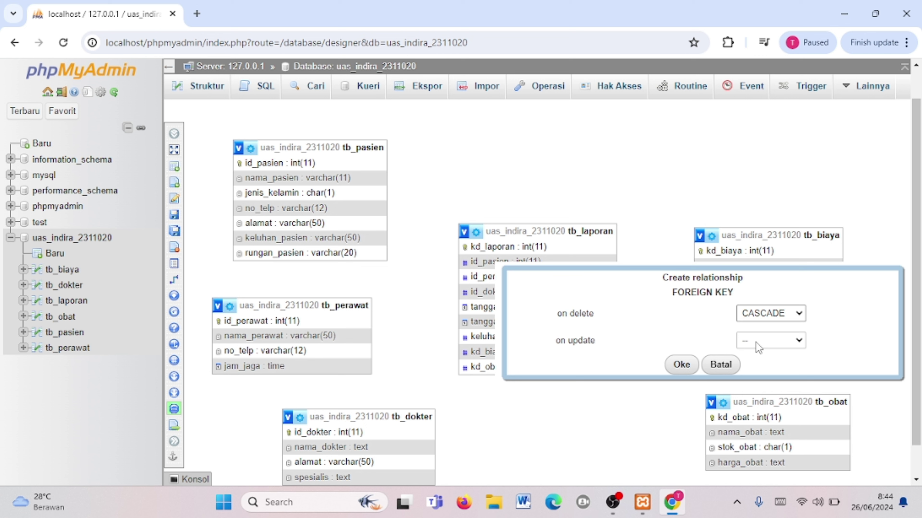
pyautogui.click(756, 343)
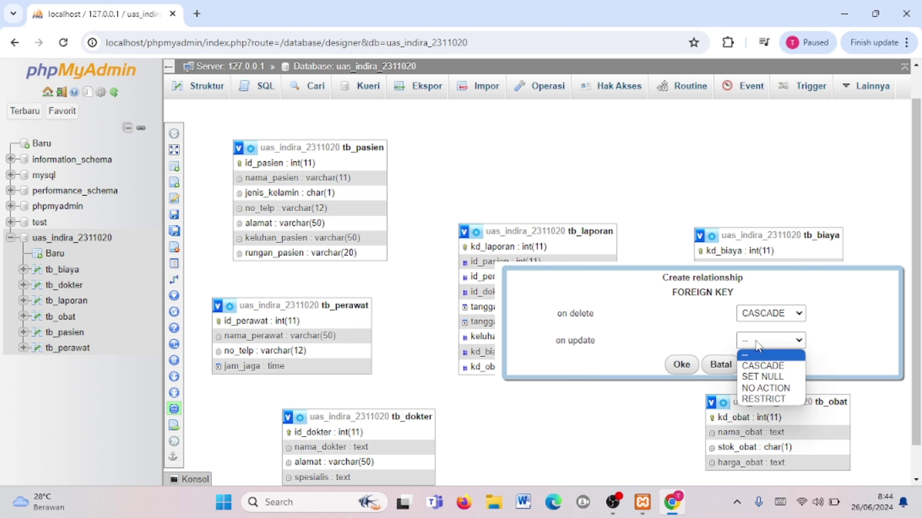
pyautogui.click(765, 399)
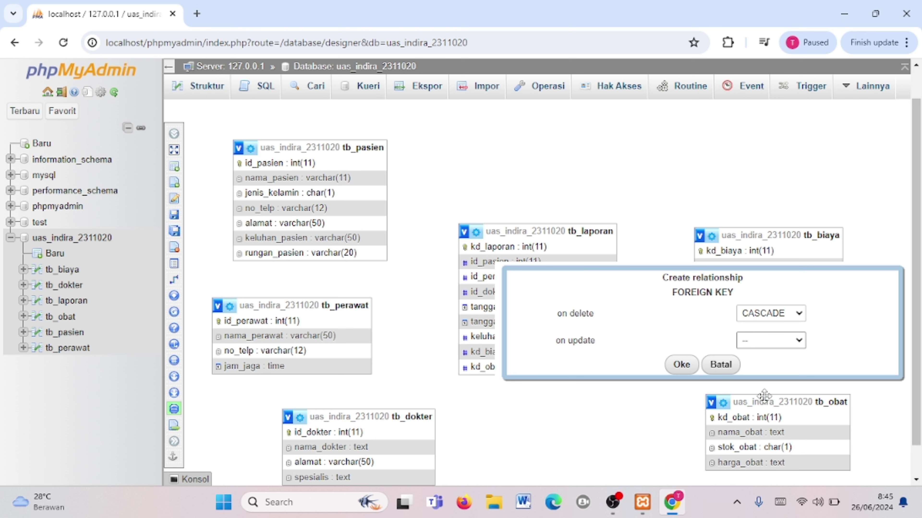
pyautogui.click(682, 364)
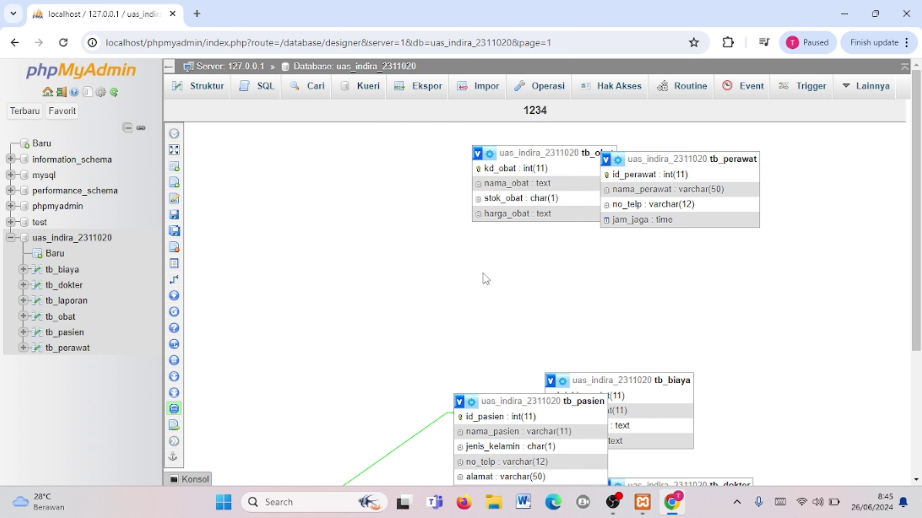
# Move tb_laporan to the middle of the diagram and place tb_pasien to its left.
pyautogui.scroll(-5, 486, 279)
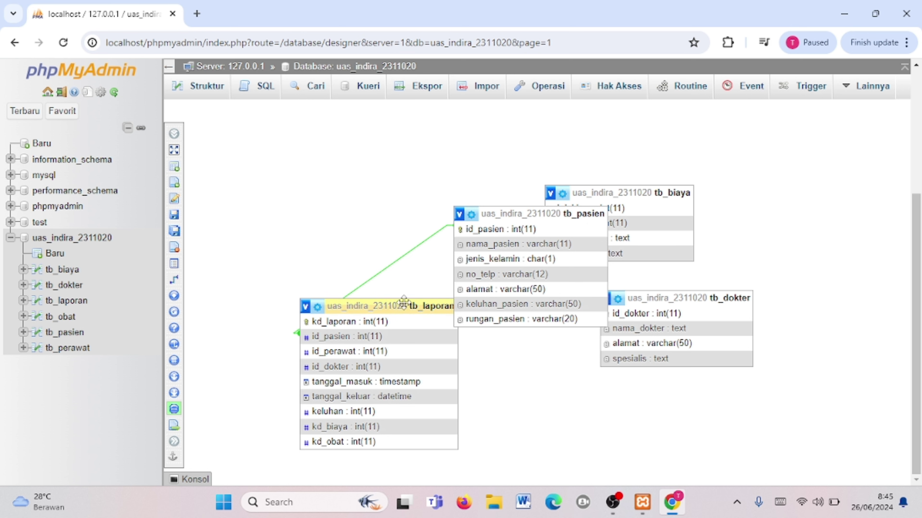
pyautogui.moveTo(402, 303); pyautogui.dragTo(348, 338)
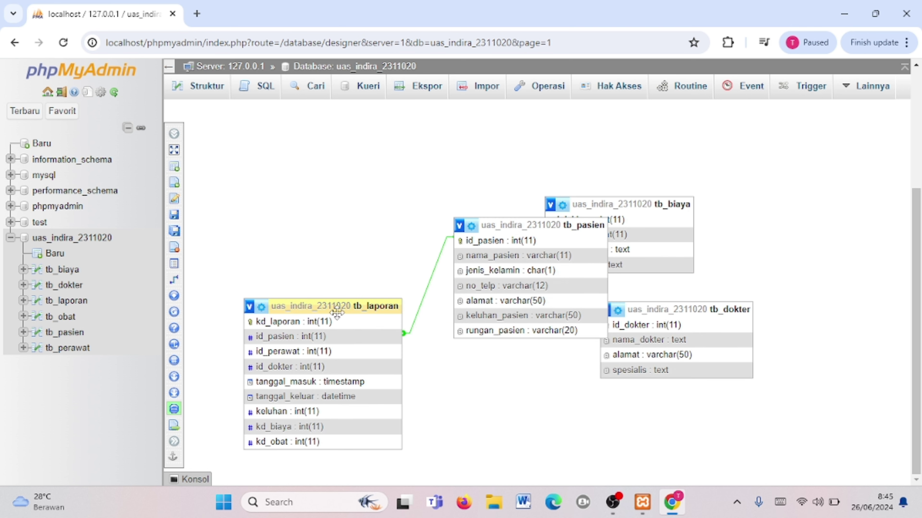
pyautogui.scroll(1, 338, 313)
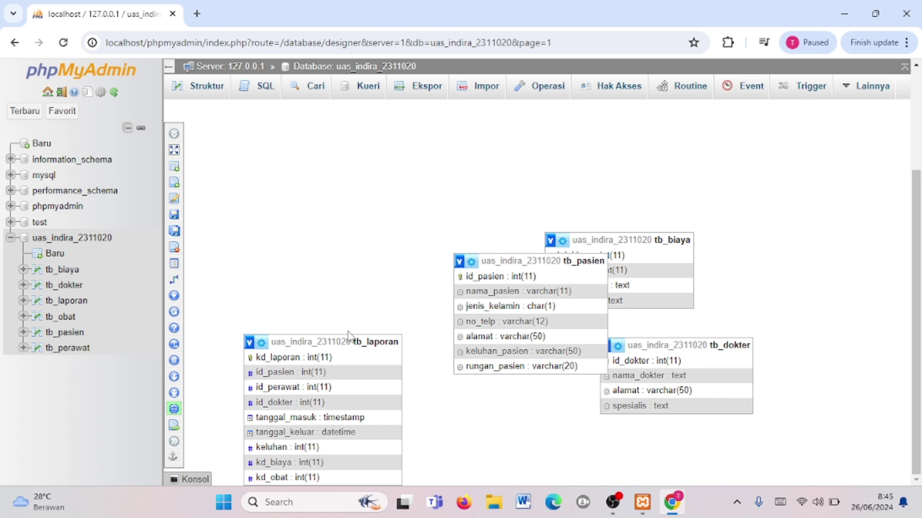
pyautogui.moveTo(348, 332); pyautogui.dragTo(504, 284)
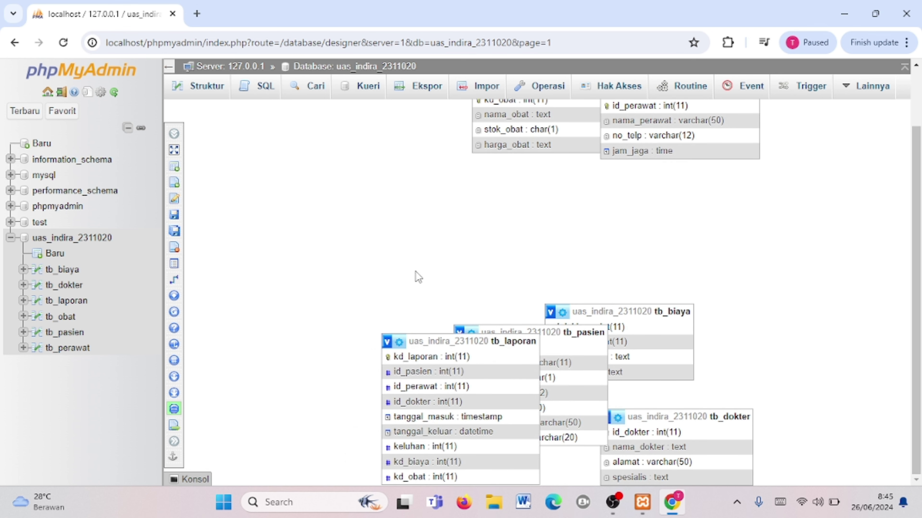
pyautogui.moveTo(474, 346); pyautogui.dragTo(387, 346)
pyautogui.scroll(1, 384, 311)
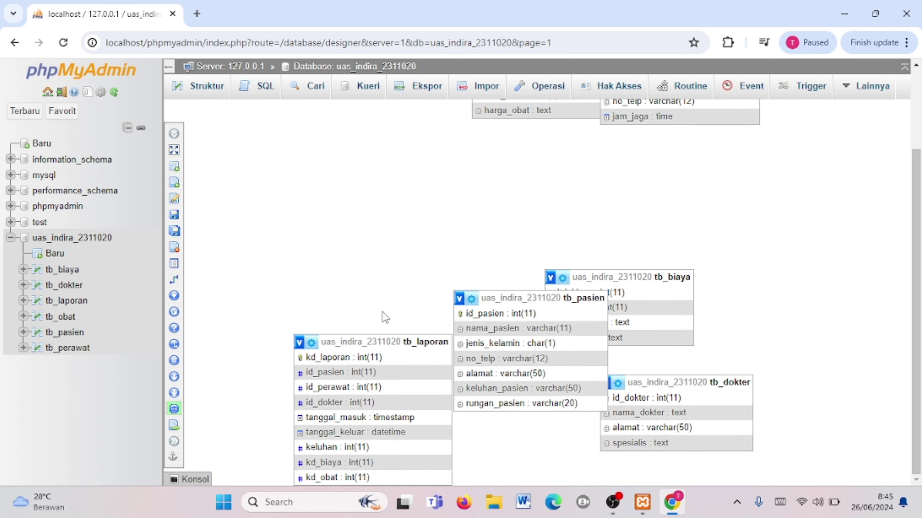
pyautogui.moveTo(383, 339); pyautogui.dragTo(343, 321)
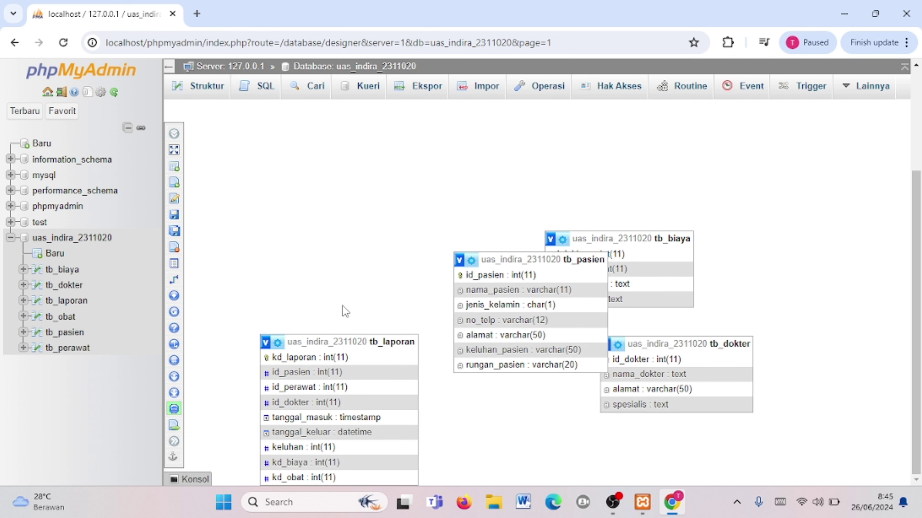
pyautogui.moveTo(448, 234); pyautogui.dragTo(535, 194)
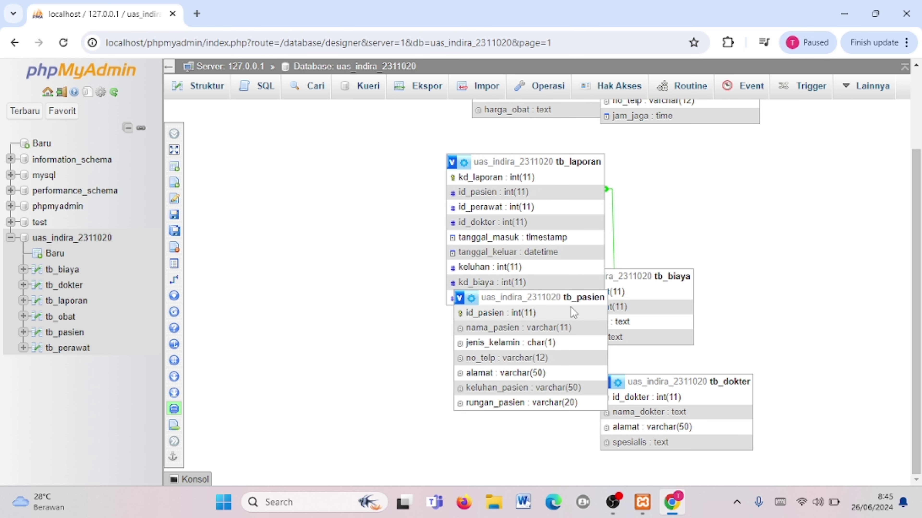
pyautogui.moveTo(575, 300); pyautogui.dragTo(336, 227)
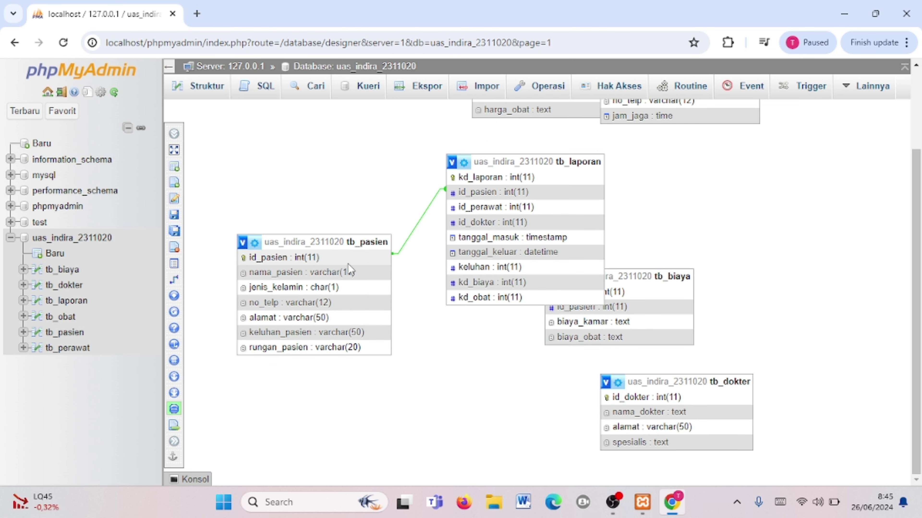
# Spread the other tables around tb_laporan: tb_perawat and tb_biaya on its right, tb_dokter and tb_obat above tb_pasien.
pyautogui.moveTo(639, 277); pyautogui.dragTo(776, 265)
pyautogui.scroll(1, 624, 398)
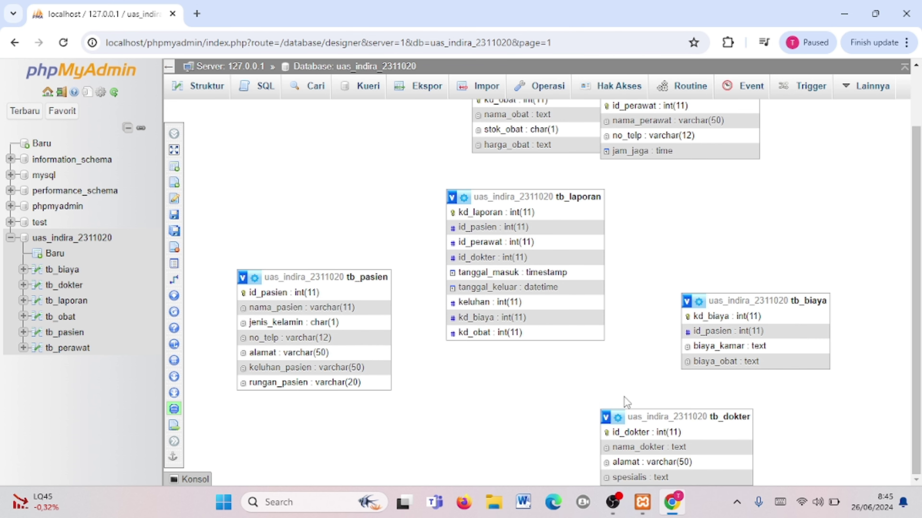
pyautogui.moveTo(656, 416); pyautogui.dragTo(572, 417)
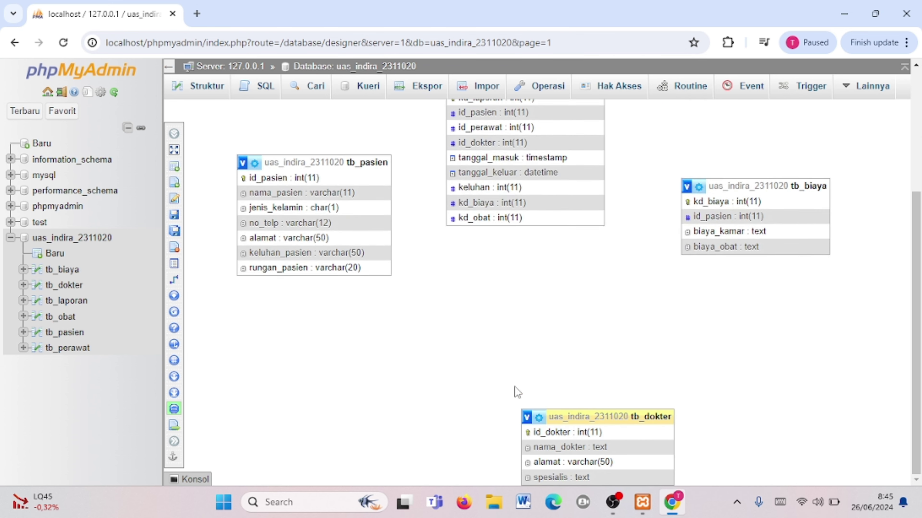
pyautogui.moveTo(398, 303); pyautogui.dragTo(265, 168)
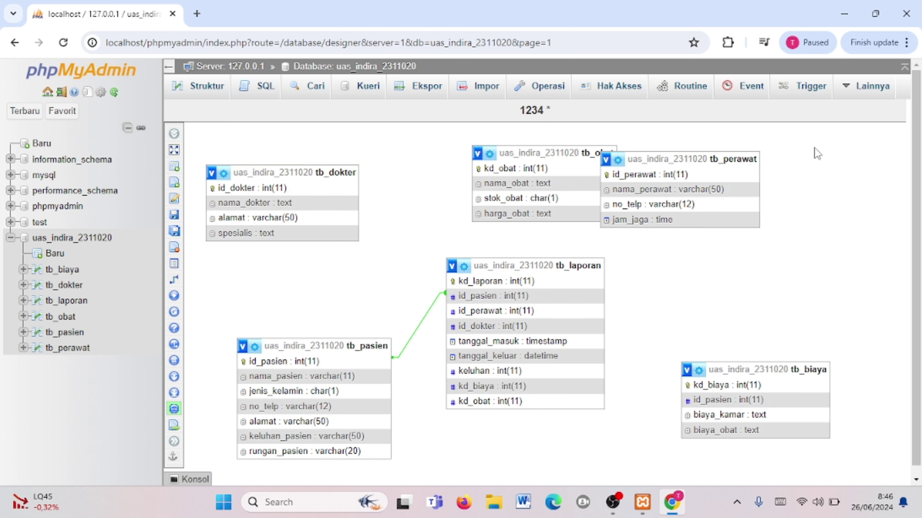
pyautogui.moveTo(706, 163); pyautogui.dragTo(784, 235)
pyautogui.moveTo(595, 153); pyautogui.dragTo(344, 257)
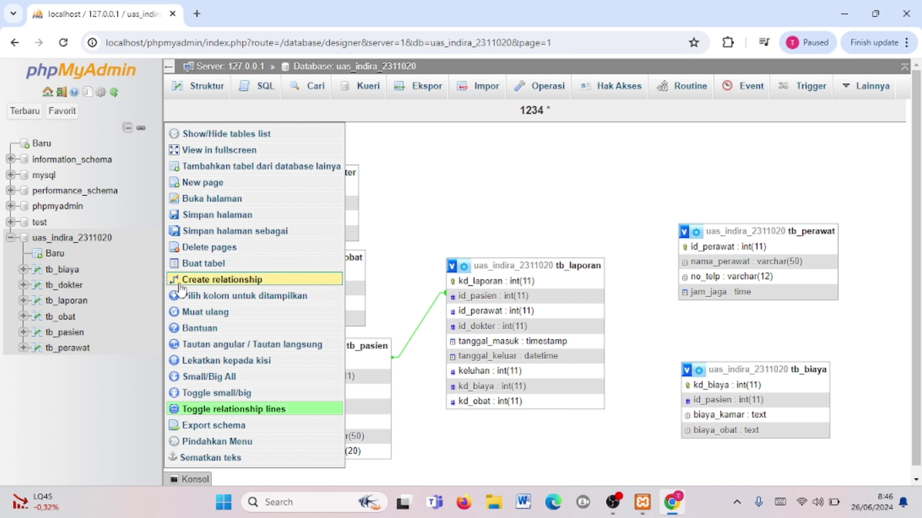
# Create a foreign key relationship from tb_perawat's id_perawat to tb_laporan's id_perawat, with on delete CASCADE and on update RESTRICT.
pyautogui.click(221, 285)
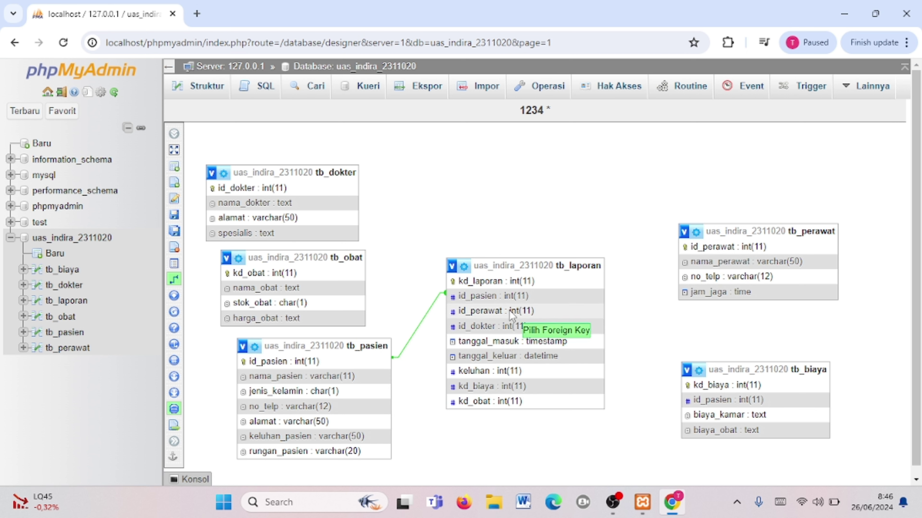
pyautogui.click(550, 310)
pyautogui.click(796, 365)
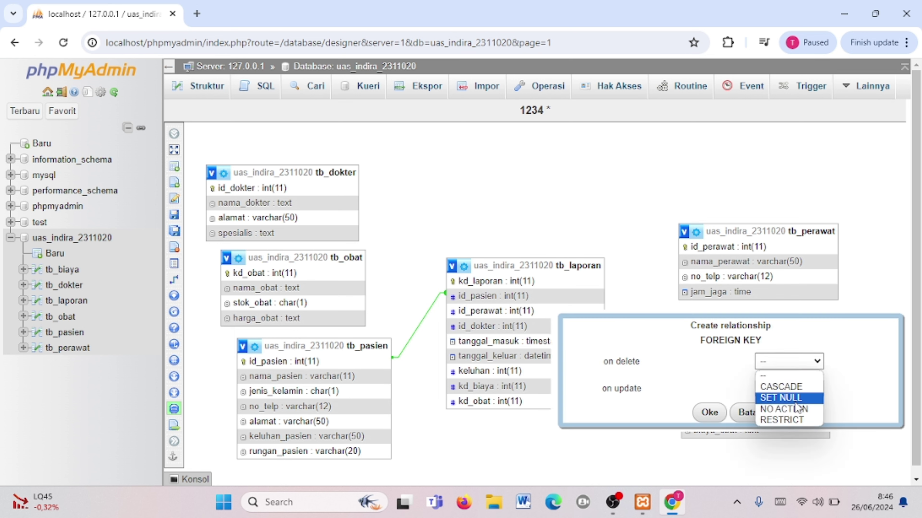
pyautogui.click(787, 386)
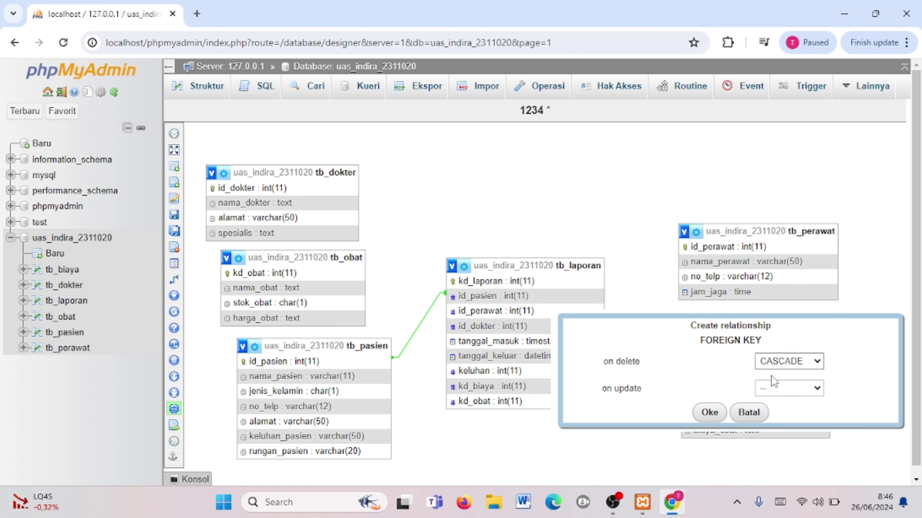
pyautogui.click(773, 387)
pyautogui.click(774, 450)
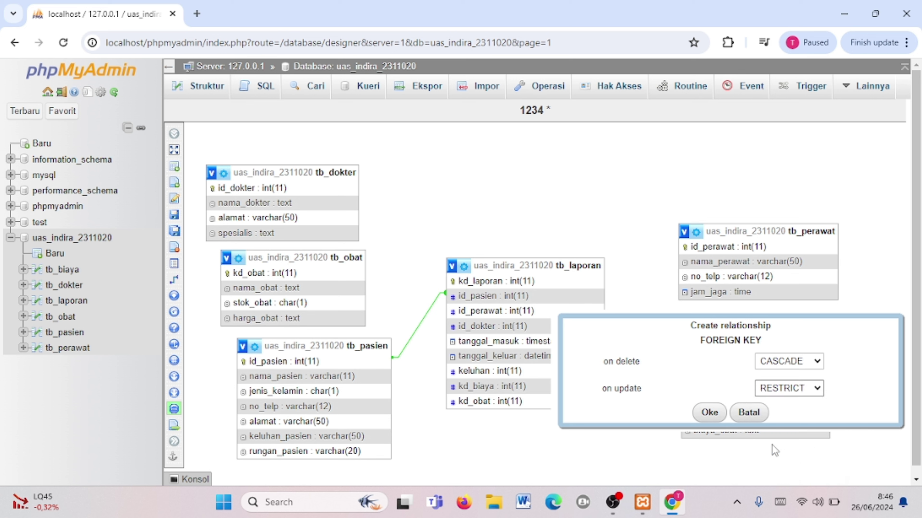
pyautogui.click(710, 413)
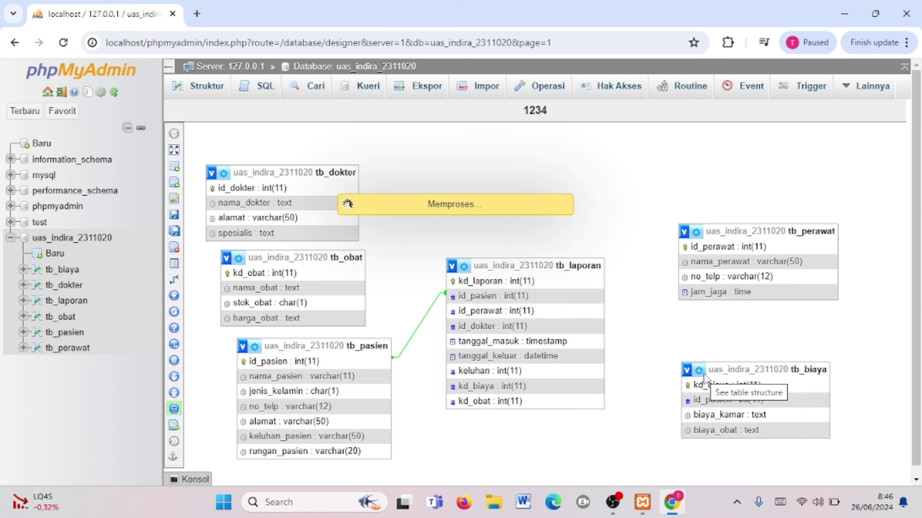
# Move tb_laporan up to the middle of the diagram, above tb_pasien, and dismiss the SQL upload window.
pyautogui.scroll(-5, 579, 145)
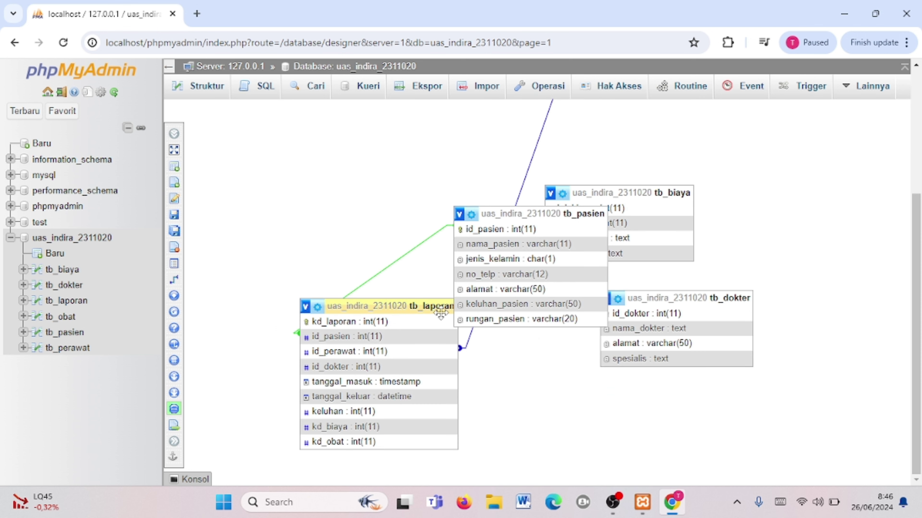
pyautogui.scroll(1, 439, 313)
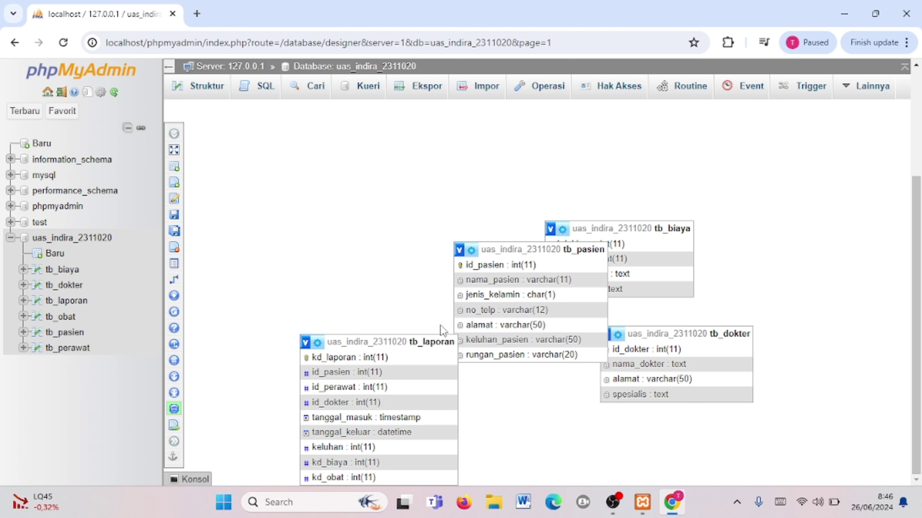
pyautogui.moveTo(440, 326); pyautogui.dragTo(574, 247)
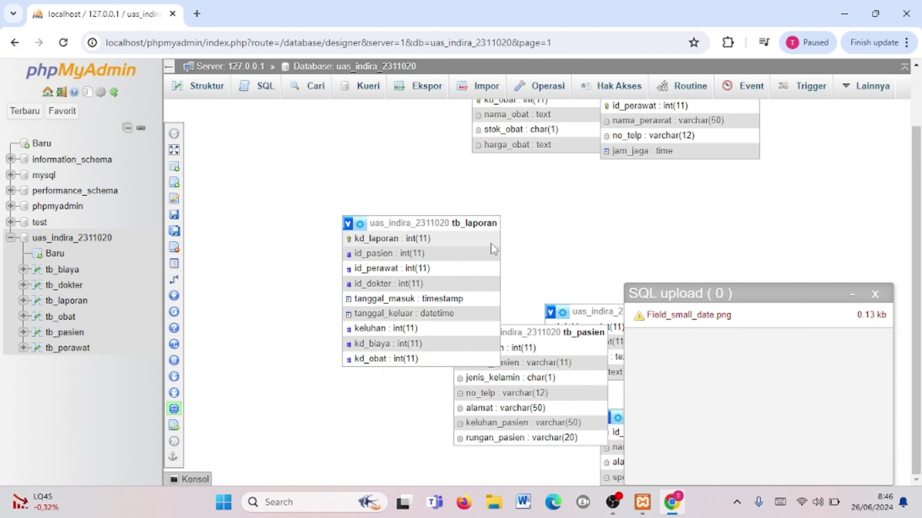
pyautogui.moveTo(491, 243); pyautogui.dragTo(528, 266)
pyautogui.click(875, 294)
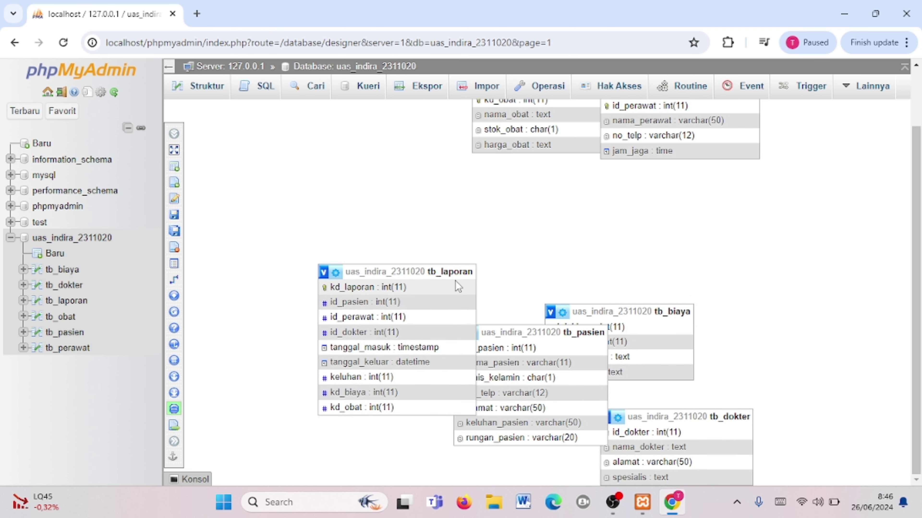
pyautogui.moveTo(536, 236); pyautogui.dragTo(630, 207)
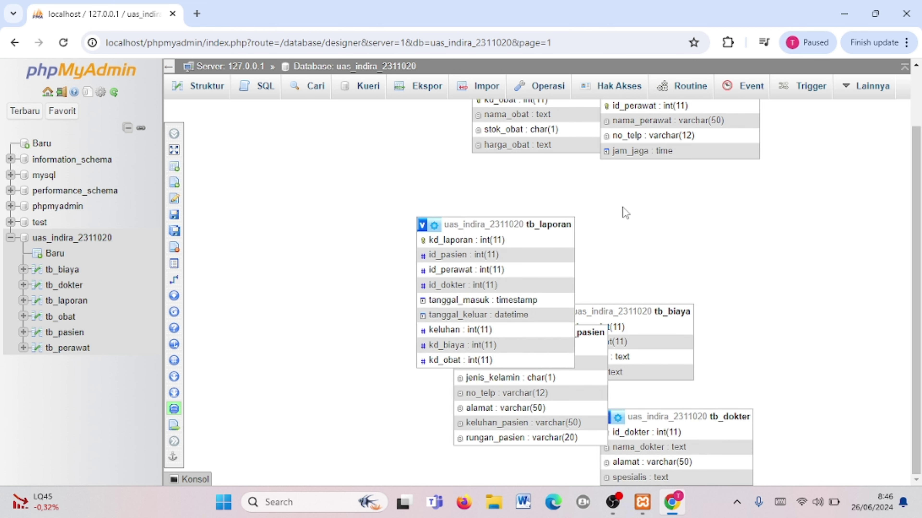
pyautogui.moveTo(550, 229); pyautogui.dragTo(562, 200)
pyautogui.scroll(-1, 562, 200)
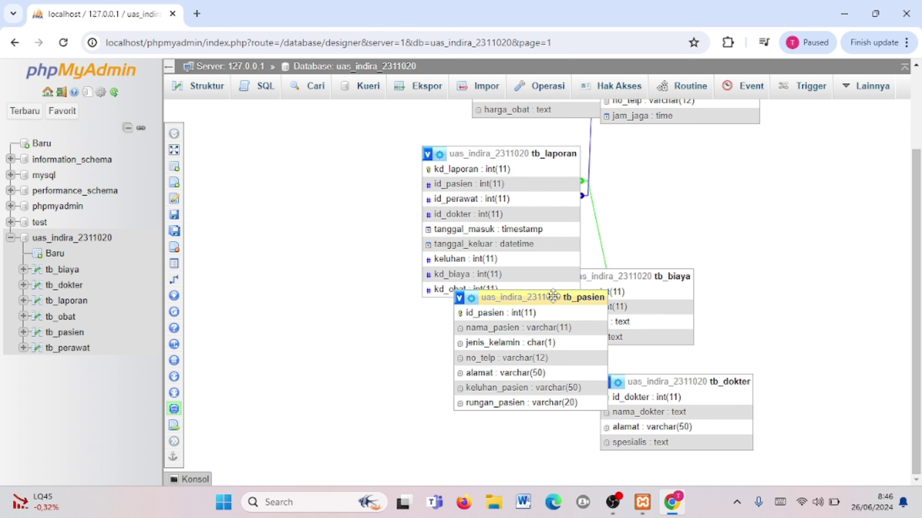
# Place tb_pasien to the lower left of tb_laporan and tb_perawat to its right in the diagram.
pyautogui.scroll(1, 553, 300)
pyautogui.moveTo(555, 330); pyautogui.dragTo(346, 275)
pyautogui.scroll(-1, 336, 296)
pyautogui.scroll(3, 702, 212)
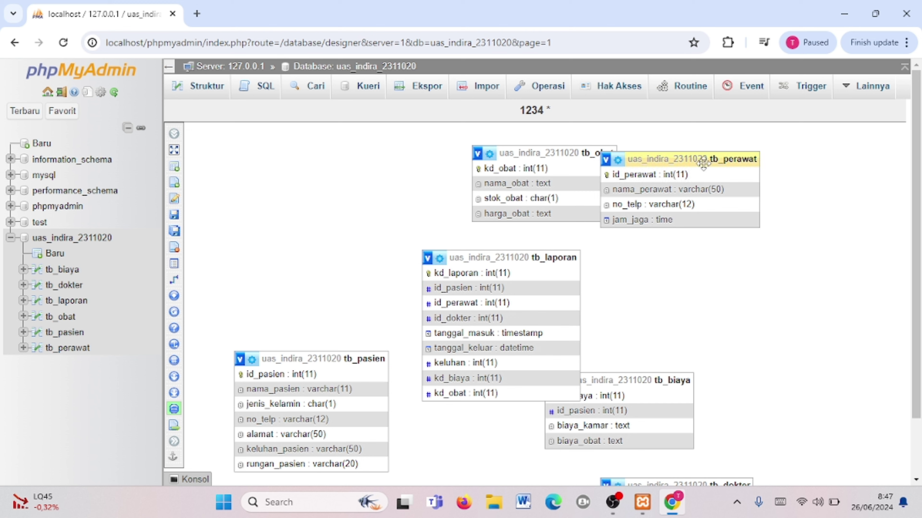
pyautogui.moveTo(704, 162); pyautogui.dragTo(774, 256)
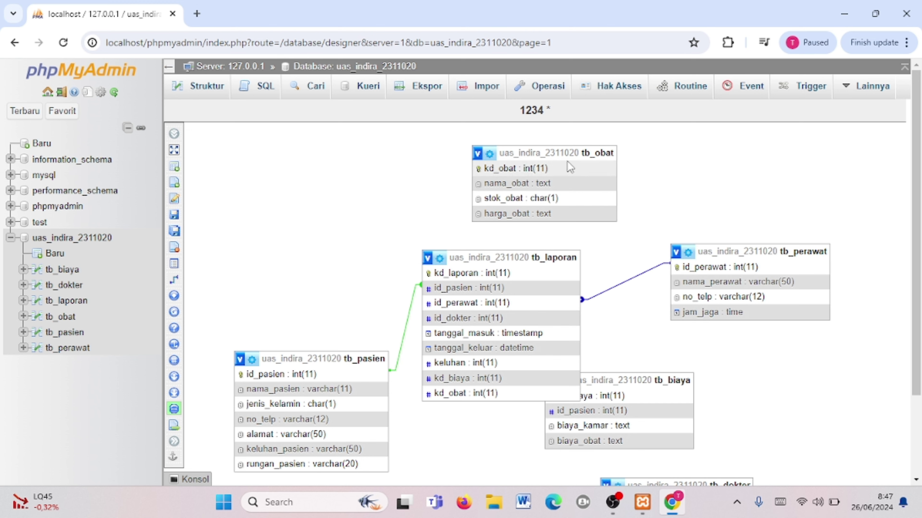
# Arrange the remaining tables: tb_obat below tb_perawat, tb_biaya below tb_laporan, and tb_dokter above tb_pasien.
pyautogui.moveTo(561, 157); pyautogui.dragTo(333, 252)
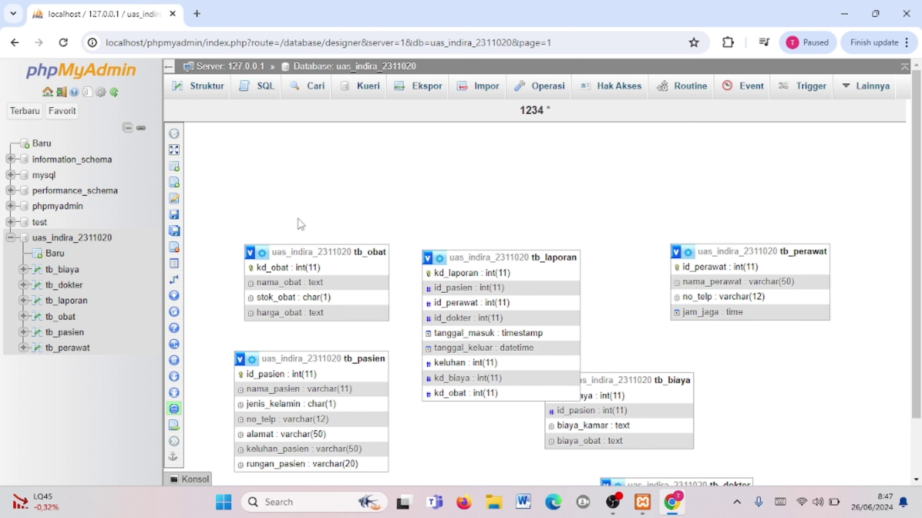
pyautogui.scroll(-2, 560, 209)
pyautogui.moveTo(336, 185); pyautogui.dragTo(806, 322)
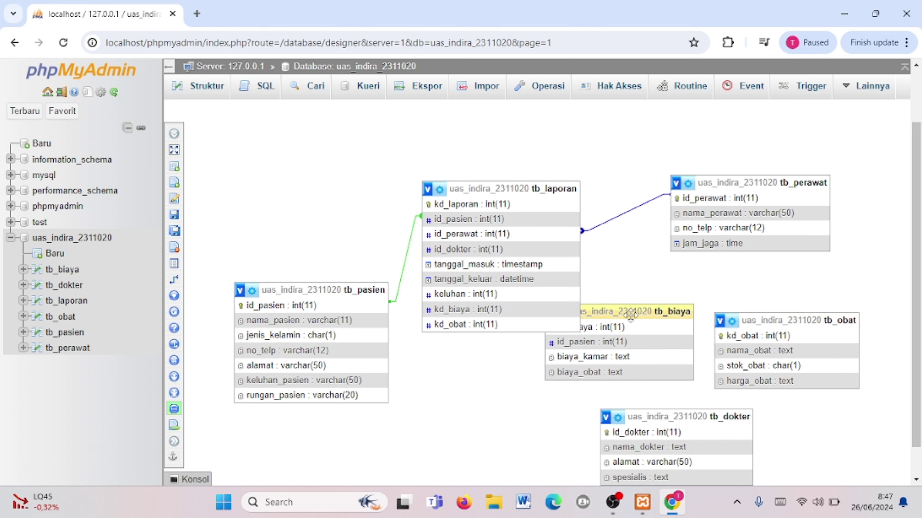
pyautogui.moveTo(619, 317)
pyautogui.mouseDown()
pyautogui.moveTo(548, 401)
pyautogui.moveTo(518, 418)
pyautogui.mouseUp()
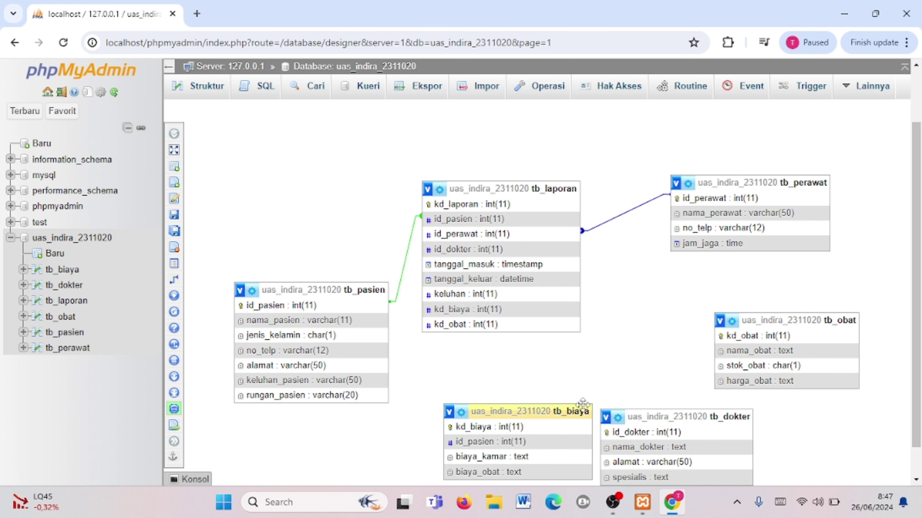
pyautogui.moveTo(635, 421); pyautogui.dragTo(254, 182)
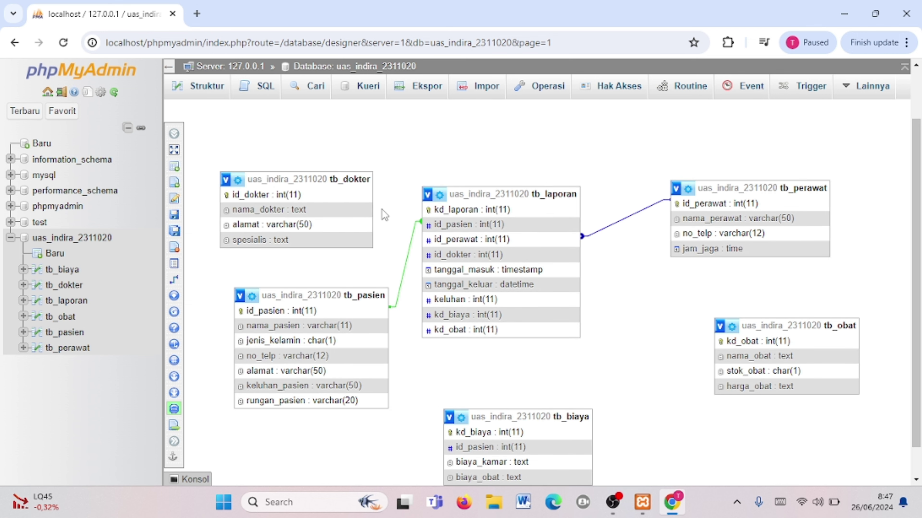
# Create a foreign key relationship from tb_dokter's id_dokter to tb_laporan's id_dokter, with on delete CASCADE and on update RESTRICT.
pyautogui.moveTo(179, 293)
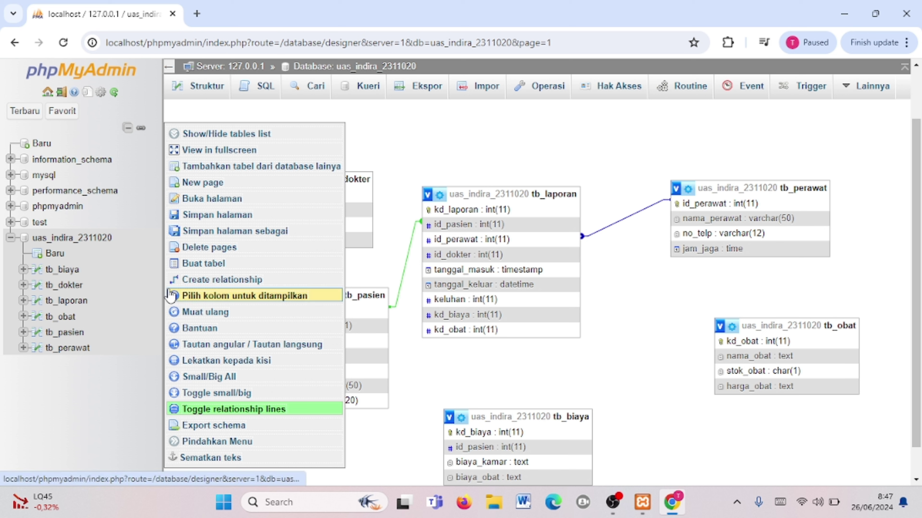
pyautogui.click(178, 280)
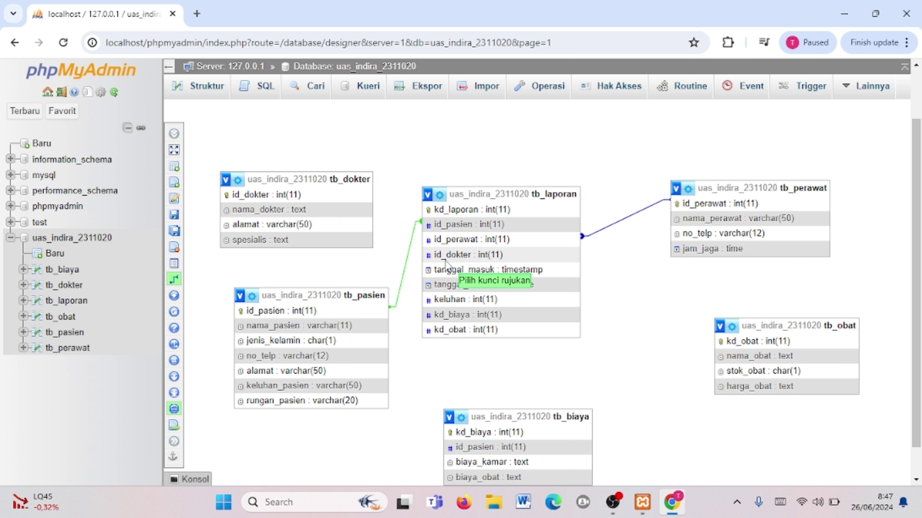
pyautogui.click(324, 199)
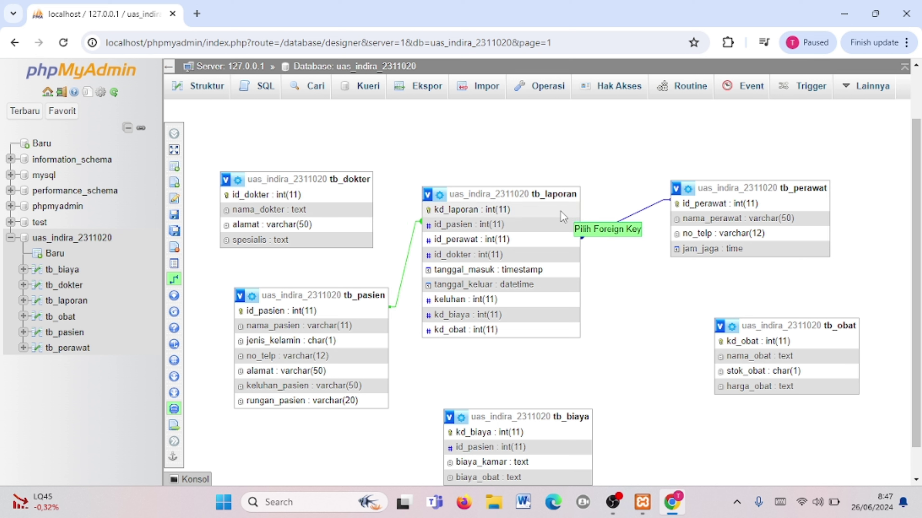
pyautogui.click(444, 259)
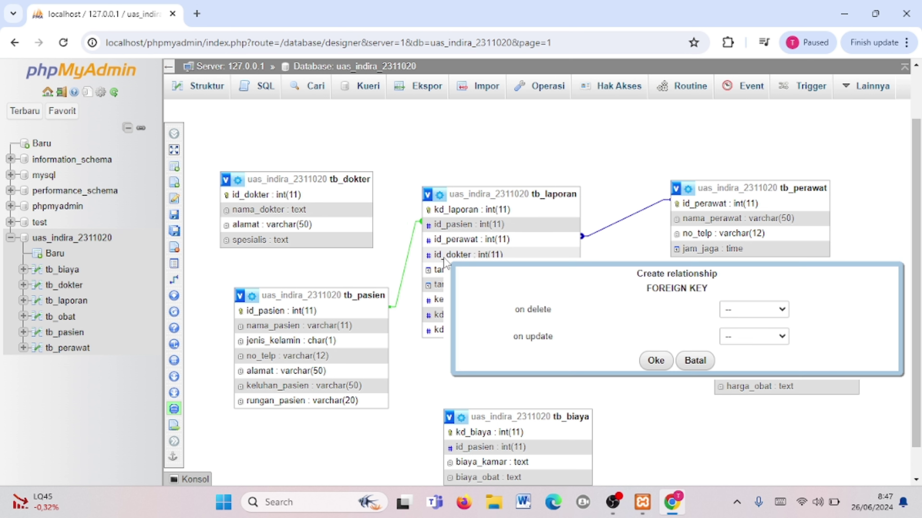
pyautogui.click(780, 311)
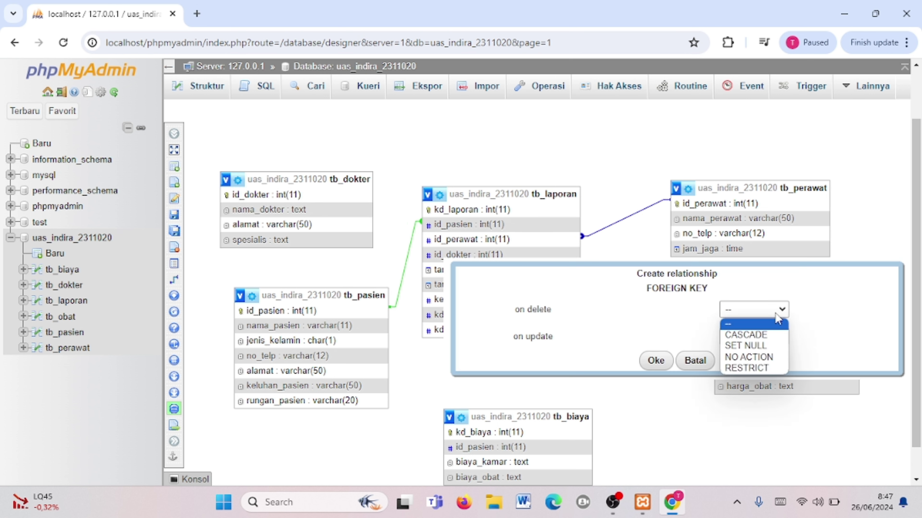
pyautogui.click(769, 335)
pyautogui.click(756, 345)
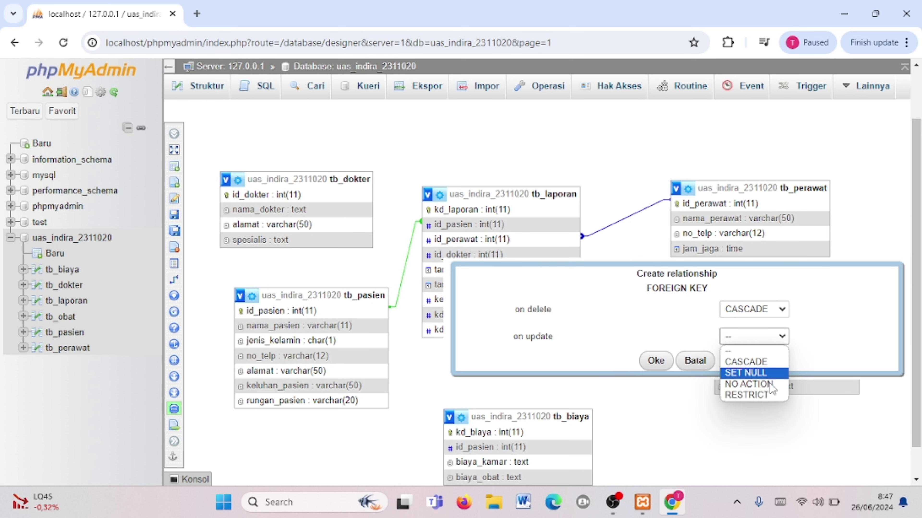
pyautogui.click(766, 398)
pyautogui.click(656, 360)
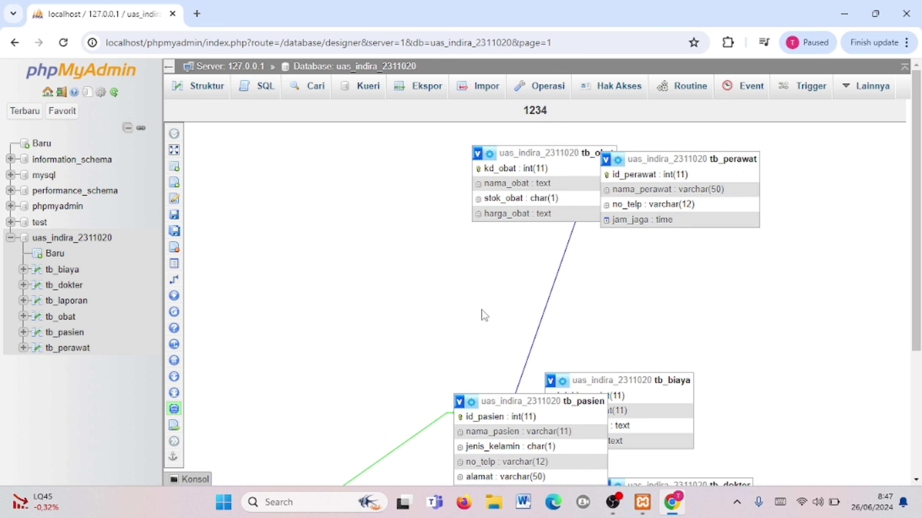
# Move tb_laporan up to the middle of the diagram and stack tb_dokter above tb_pasien on its left.
pyautogui.scroll(-5, 483, 314)
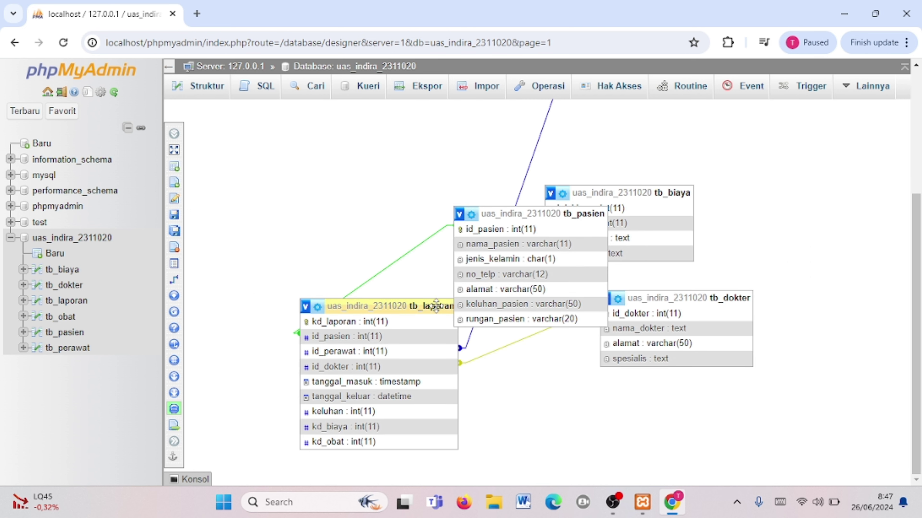
pyautogui.moveTo(420, 310); pyautogui.dragTo(571, 202)
pyautogui.scroll(-1, 574, 218)
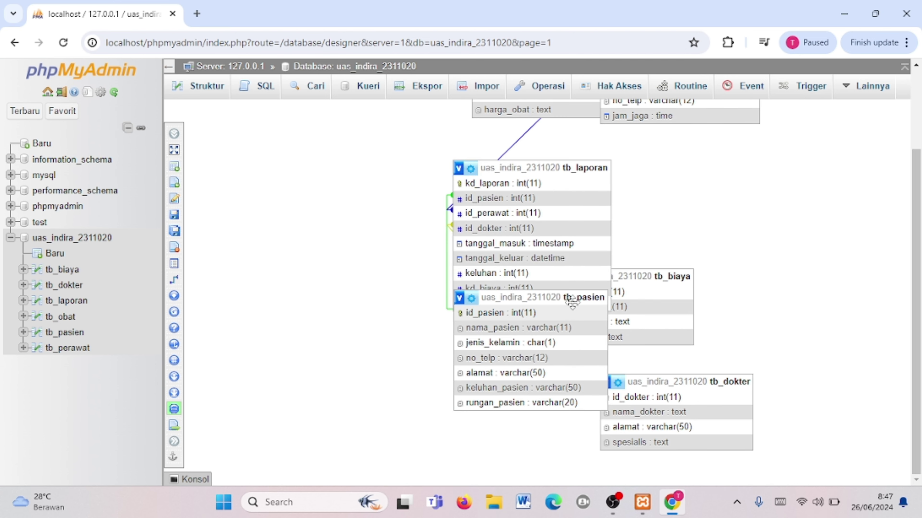
pyautogui.click(566, 300)
pyautogui.moveTo(566, 300); pyautogui.dragTo(402, 326)
pyautogui.scroll(1, 659, 395)
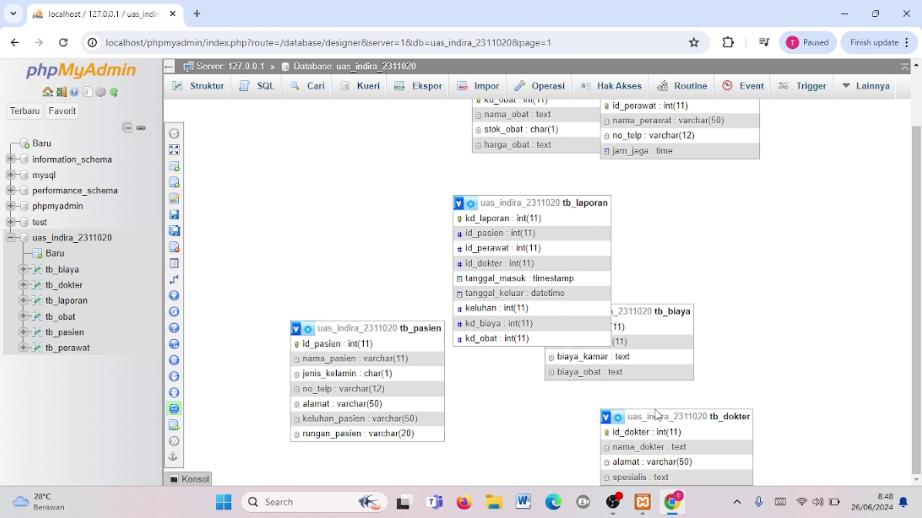
pyautogui.scroll(1, 656, 414)
pyautogui.moveTo(656, 414)
pyautogui.mouseDown()
pyautogui.moveTo(488, 389)
pyautogui.moveTo(357, 335)
pyautogui.moveTo(321, 303)
pyautogui.moveTo(355, 279)
pyautogui.moveTo(349, 259)
pyautogui.mouseUp()
# Place tb_perawat above tb_dokter, set tb_obat and tb_biaya to the right of tb_laporan, and shift tb_laporan slightly right.
pyautogui.scroll(-1, 446, 152)
pyautogui.scroll(2, 447, 152)
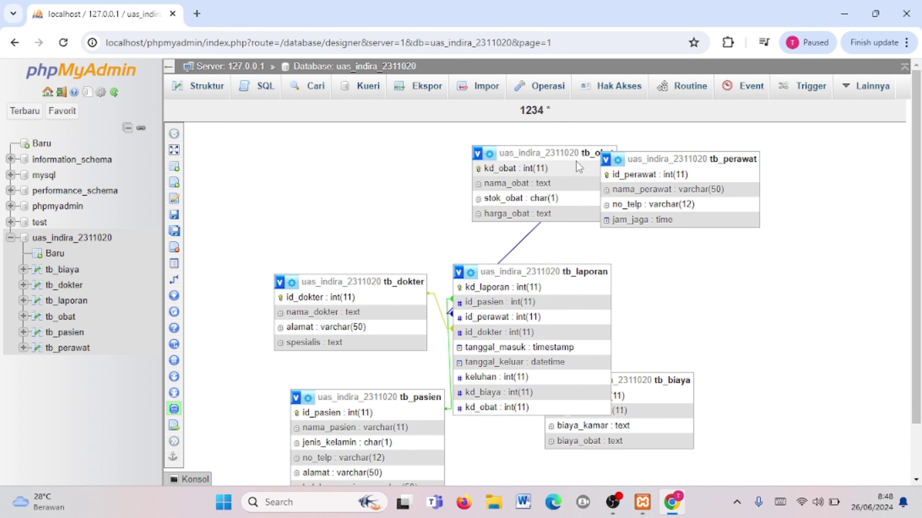
pyautogui.moveTo(672, 156); pyautogui.dragTo(332, 177)
pyautogui.moveTo(581, 152); pyautogui.dragTo(811, 251)
pyautogui.moveTo(800, 306); pyautogui.dragTo(811, 222)
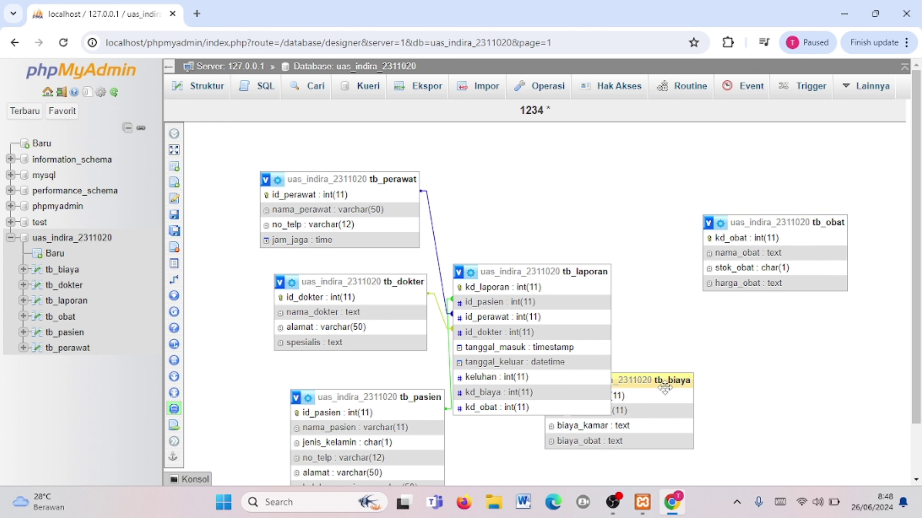
pyautogui.moveTo(665, 387); pyautogui.dragTo(800, 397)
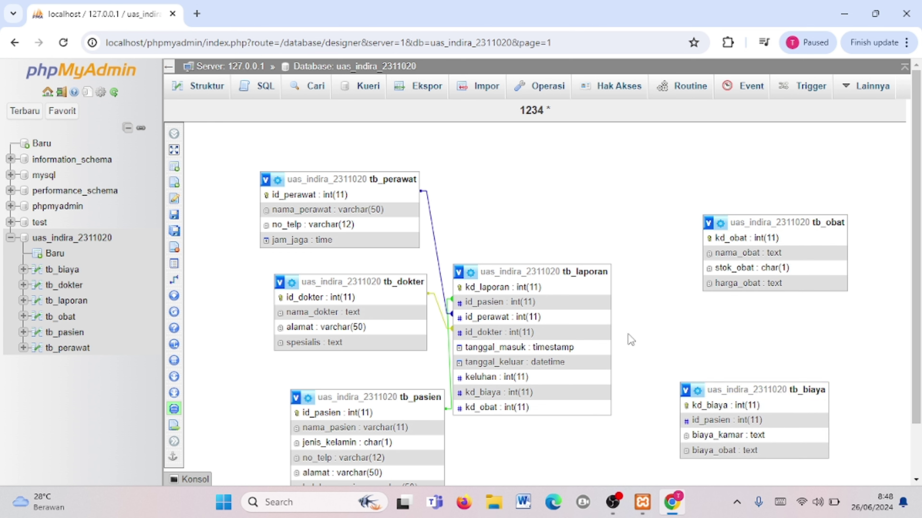
pyautogui.moveTo(584, 271); pyautogui.dragTo(606, 274)
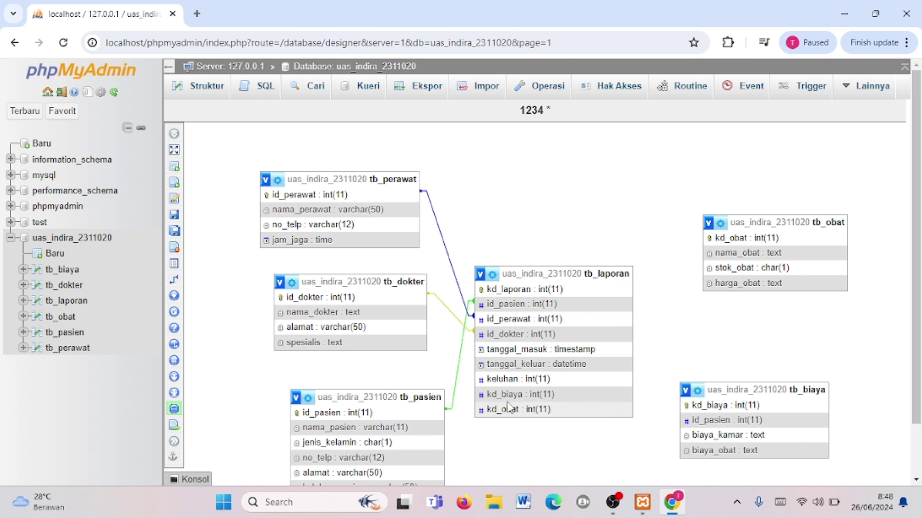
# Create a foreign key relationship from tb_biaya's kd_biaya to tb_laporan's kd_biaya, with on delete CASCADE and on update RESTRICT.
pyautogui.click(218, 279)
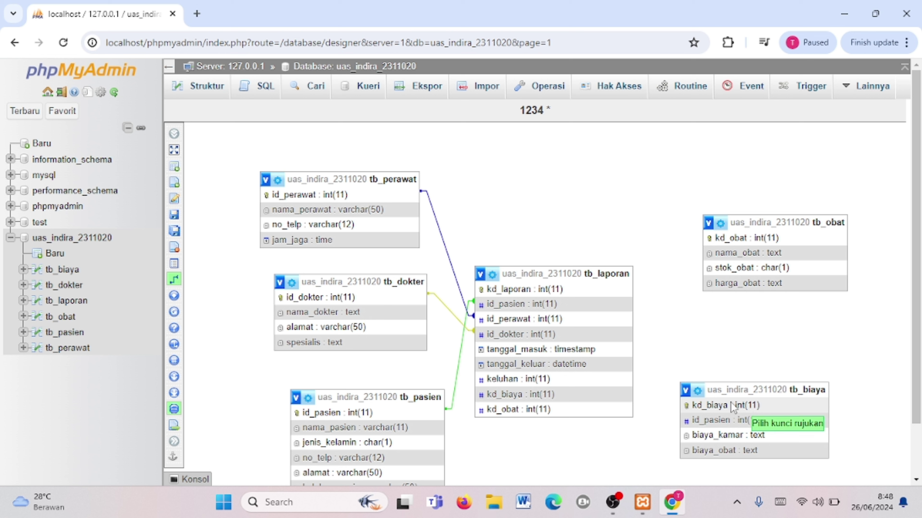
pyautogui.click(711, 405)
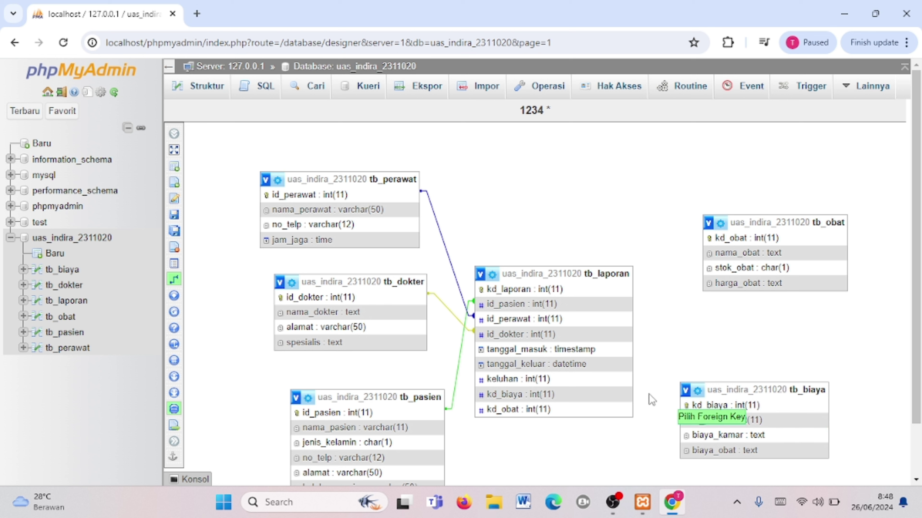
pyautogui.click(580, 396)
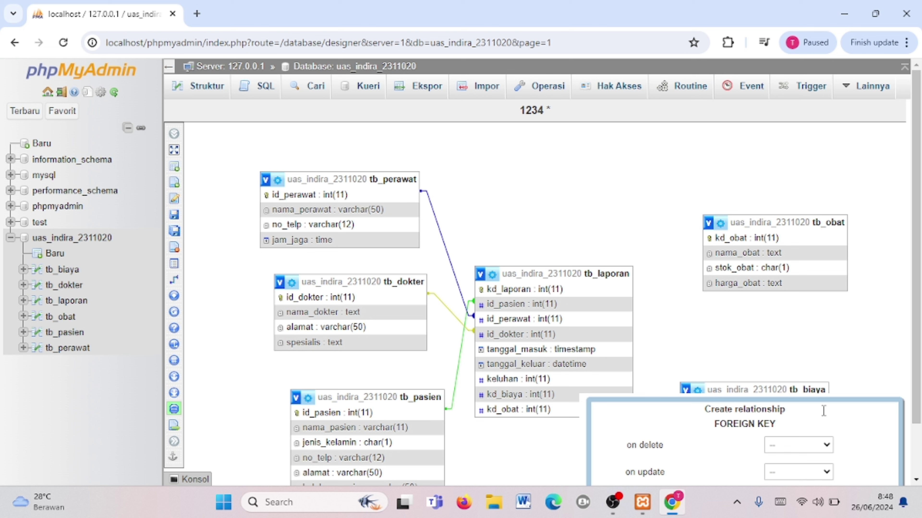
pyautogui.click(800, 445)
pyautogui.click(785, 396)
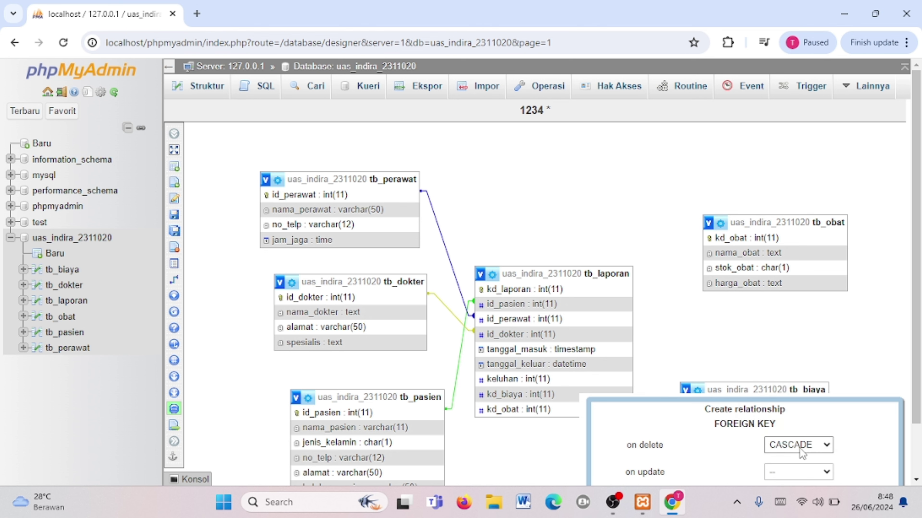
pyautogui.click(796, 472)
pyautogui.click(793, 458)
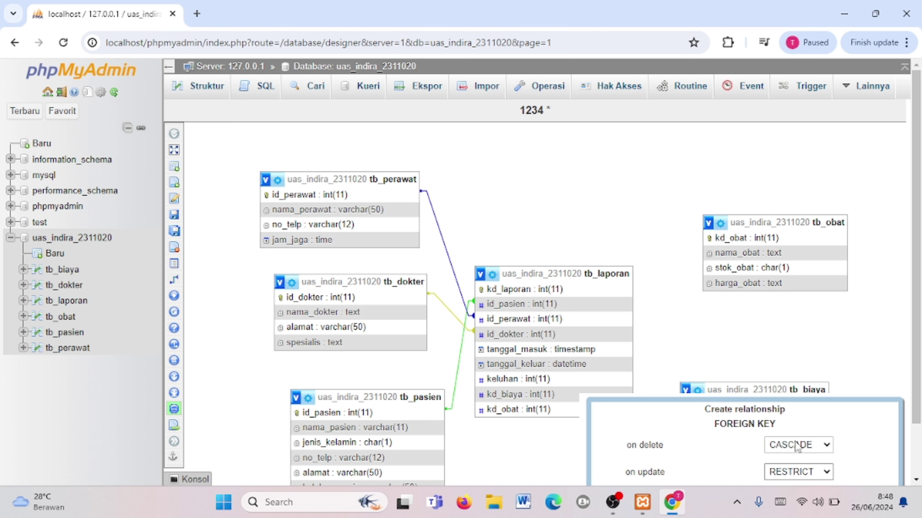
pyautogui.scroll(-2, 786, 430)
pyautogui.click(723, 436)
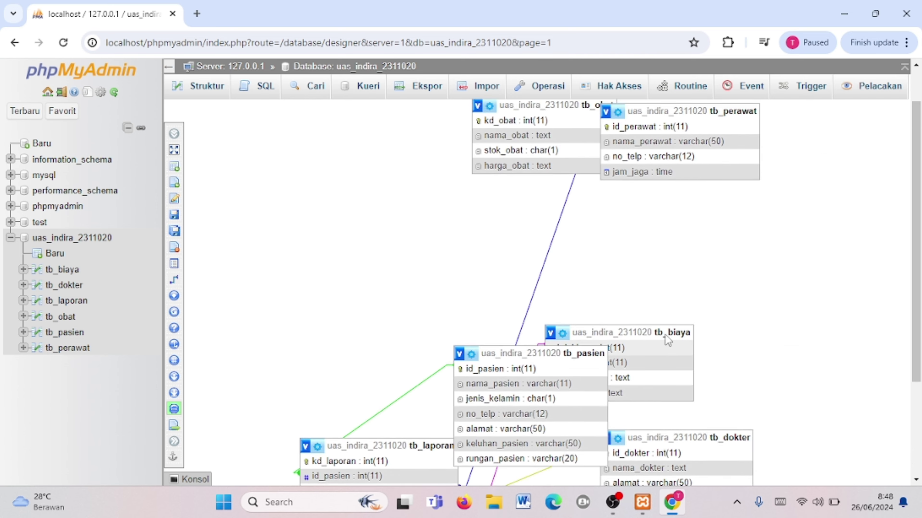
# Move tb_laporan up to the middle of the diagram and place tb_perawat above tb_pasien on its left.
pyautogui.scroll(-3, 665, 345)
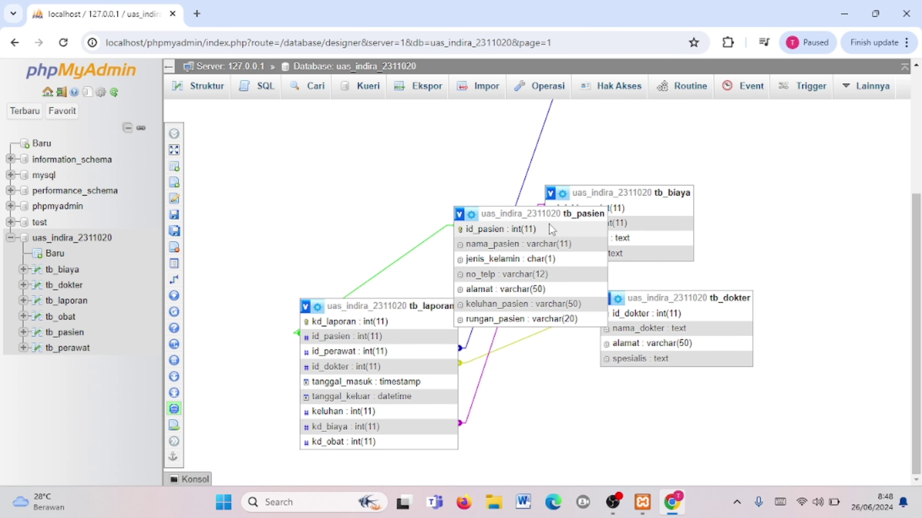
pyautogui.scroll(1, 425, 316)
pyautogui.moveTo(431, 342); pyautogui.dragTo(547, 218)
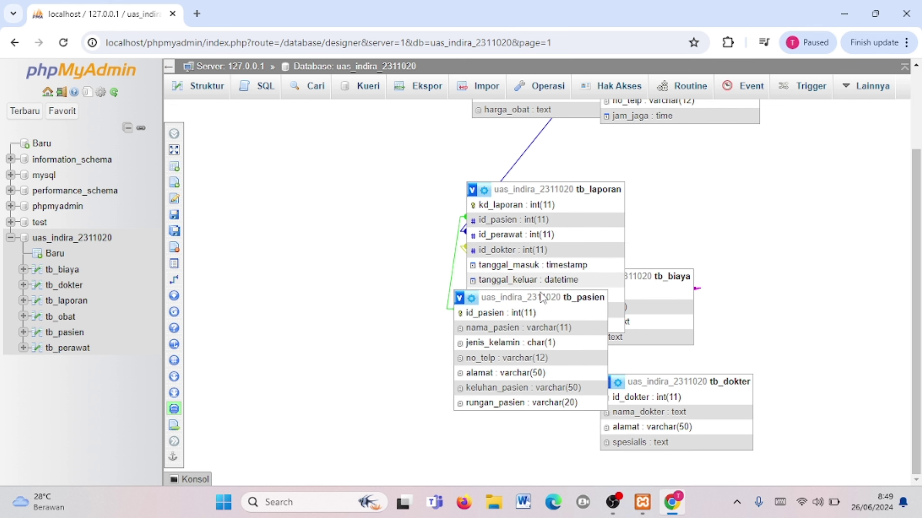
pyautogui.moveTo(542, 298); pyautogui.dragTo(441, 317)
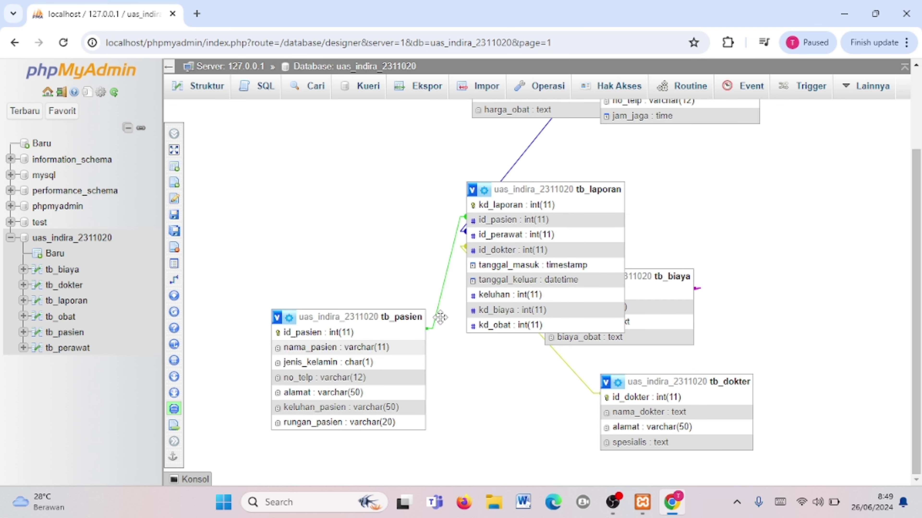
pyautogui.scroll(3, 630, 206)
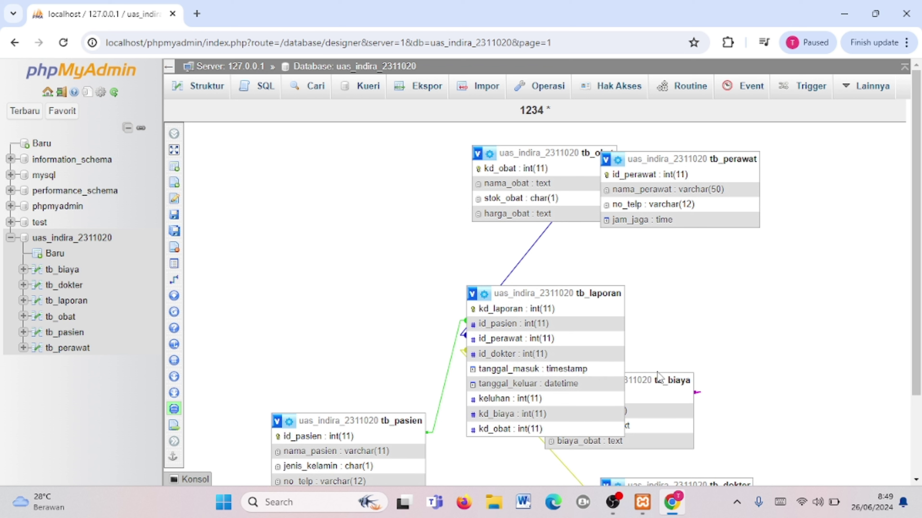
pyautogui.moveTo(649, 163); pyautogui.dragTo(324, 309)
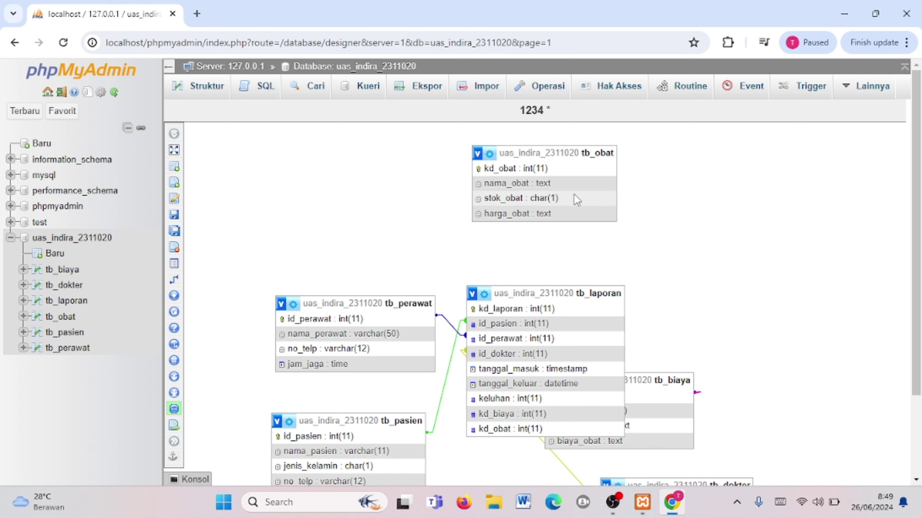
# Move tb_dokter above tb_perawat and place tb_biaya directly below tb_laporan.
pyautogui.scroll(-3, 672, 373)
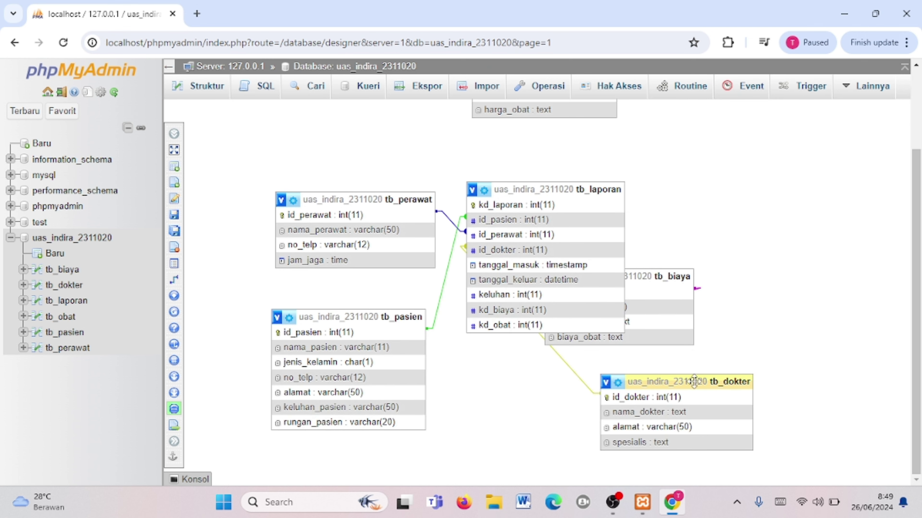
pyautogui.scroll(1, 672, 399)
pyautogui.moveTo(642, 416); pyautogui.dragTo(361, 133)
pyautogui.scroll(-1, 604, 216)
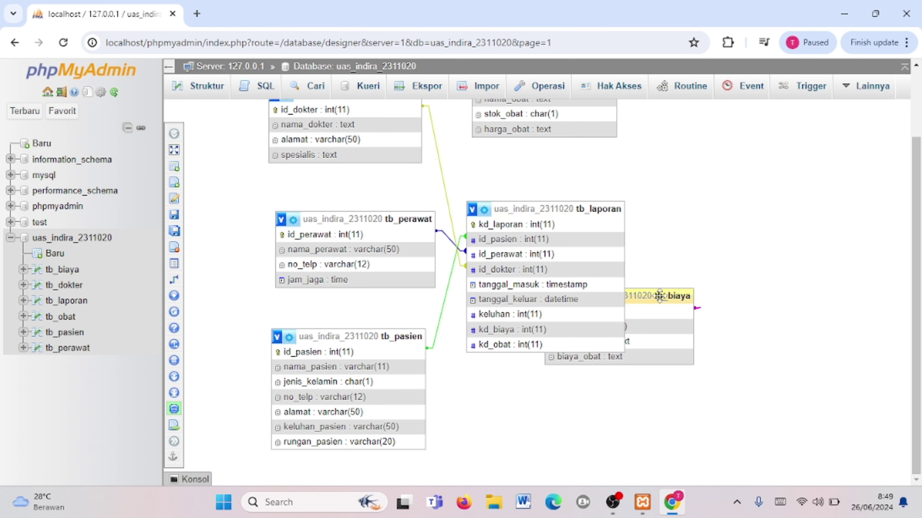
pyautogui.scroll(1, 689, 302)
pyautogui.moveTo(658, 330); pyautogui.dragTo(548, 407)
pyautogui.scroll(-1, 685, 240)
pyautogui.scroll(1, 720, 392)
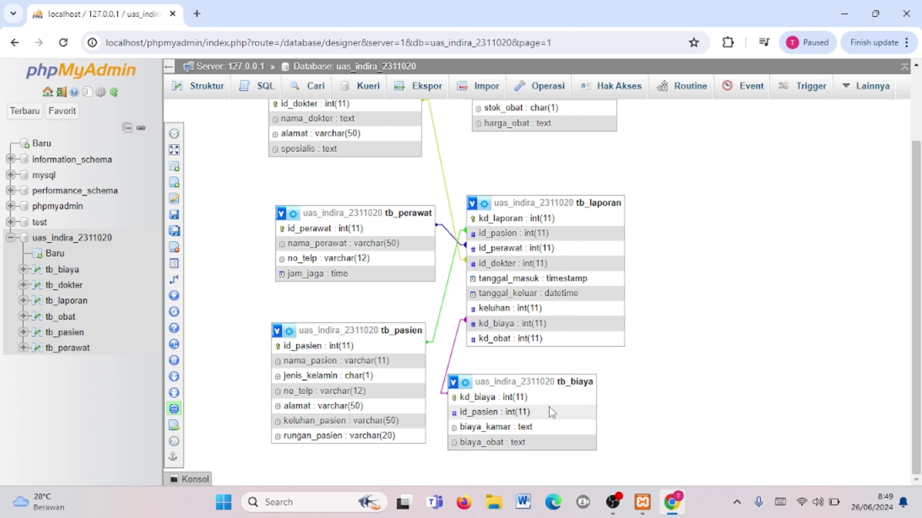
pyautogui.scroll(3, 616, 174)
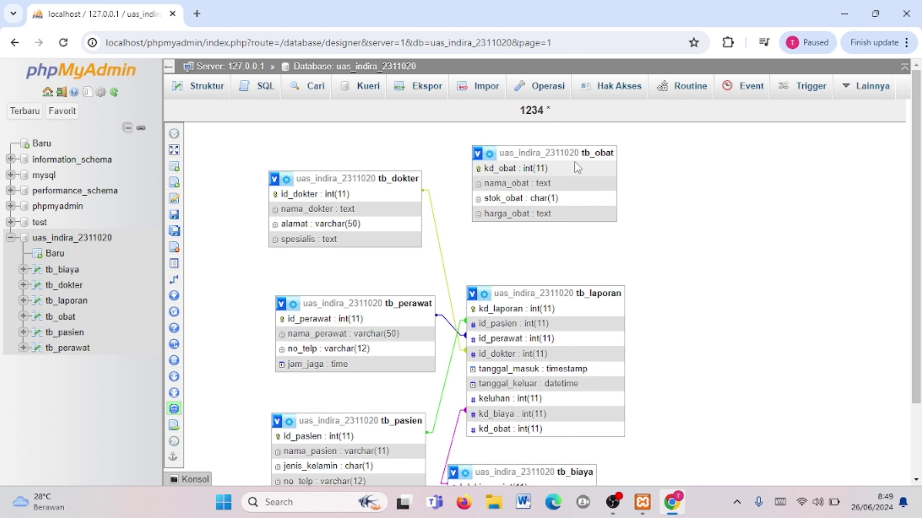
# Place tb_obat beside tb_laporan and create a foreign key relationship from its kd_obat to tb_laporan's kd_obat, on delete CASCADE, on update RESTRICT.
pyautogui.moveTo(556, 154); pyautogui.dragTo(739, 341)
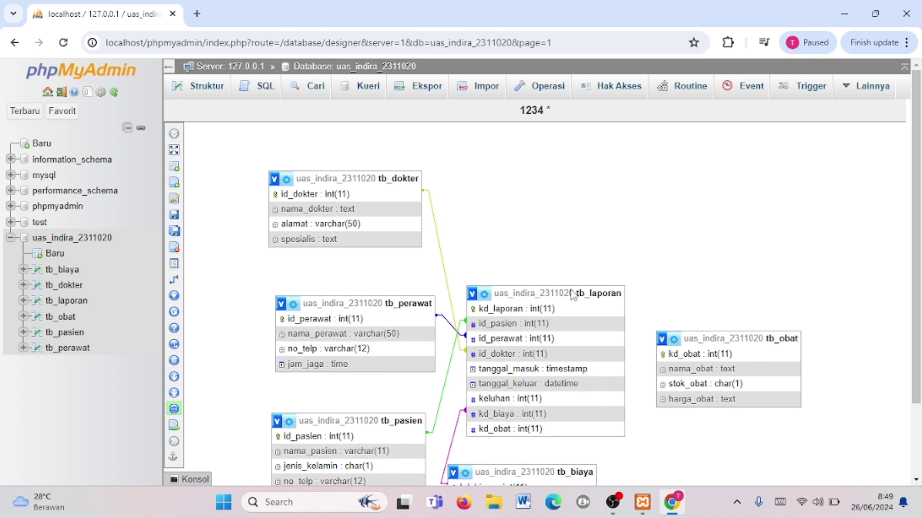
pyautogui.moveTo(174, 231)
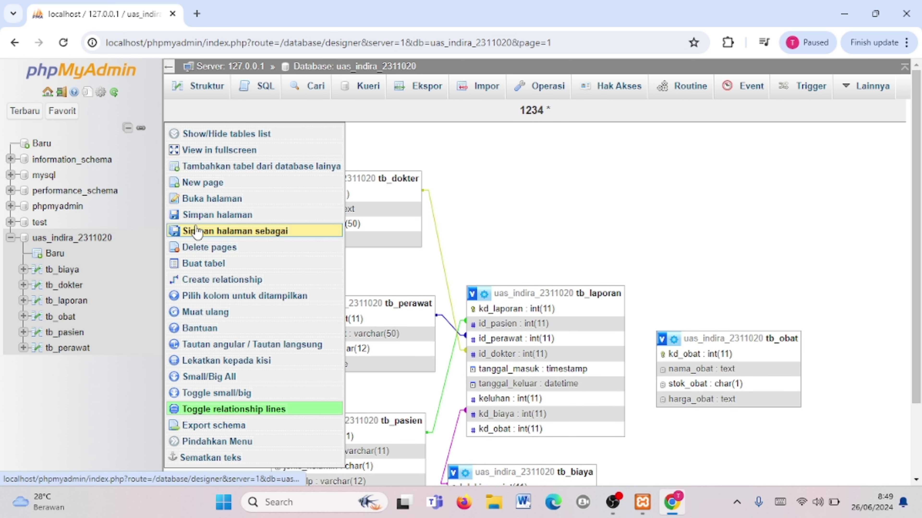
pyautogui.click(327, 279)
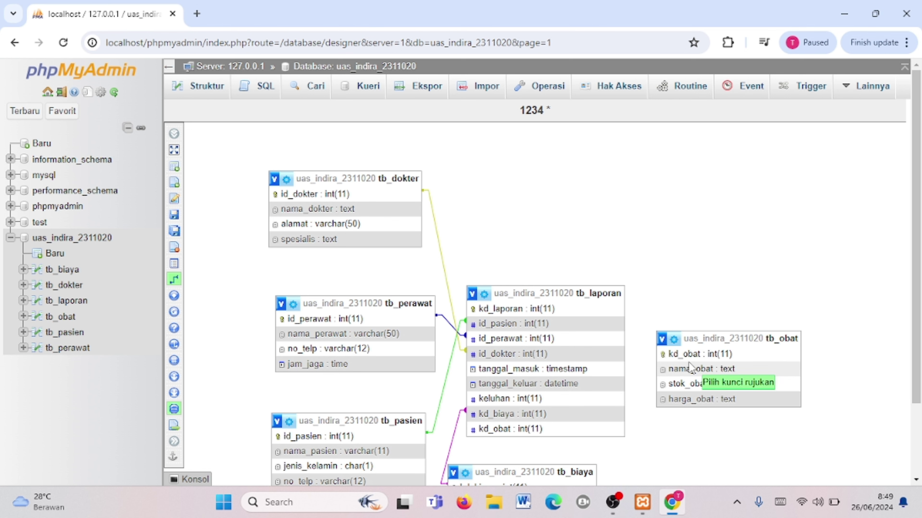
pyautogui.click(672, 356)
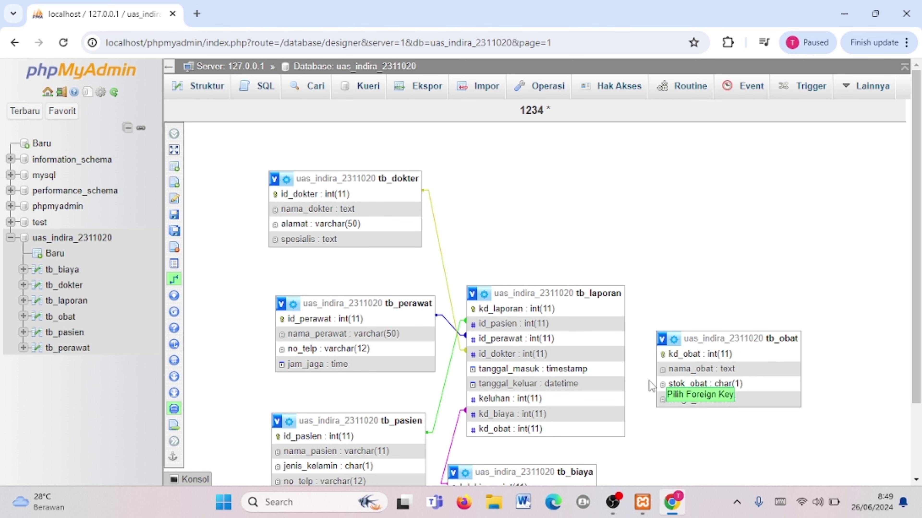
pyautogui.click(601, 427)
pyautogui.scroll(-3, 727, 385)
pyautogui.click(824, 389)
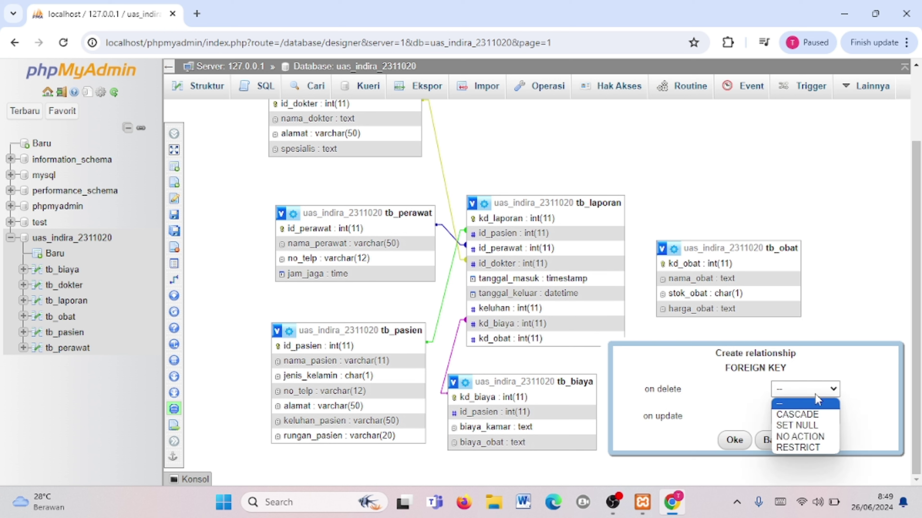
pyautogui.click(798, 415)
pyautogui.click(797, 416)
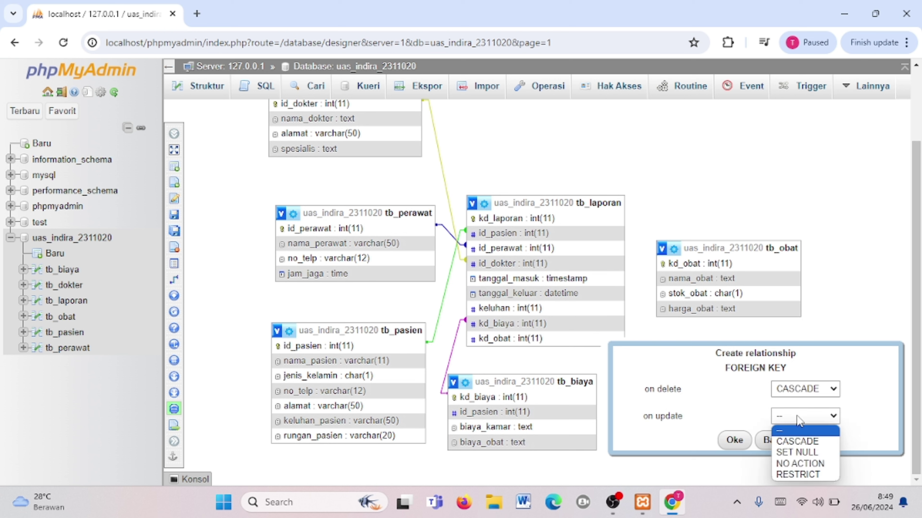
pyautogui.click(798, 474)
pyautogui.click(733, 441)
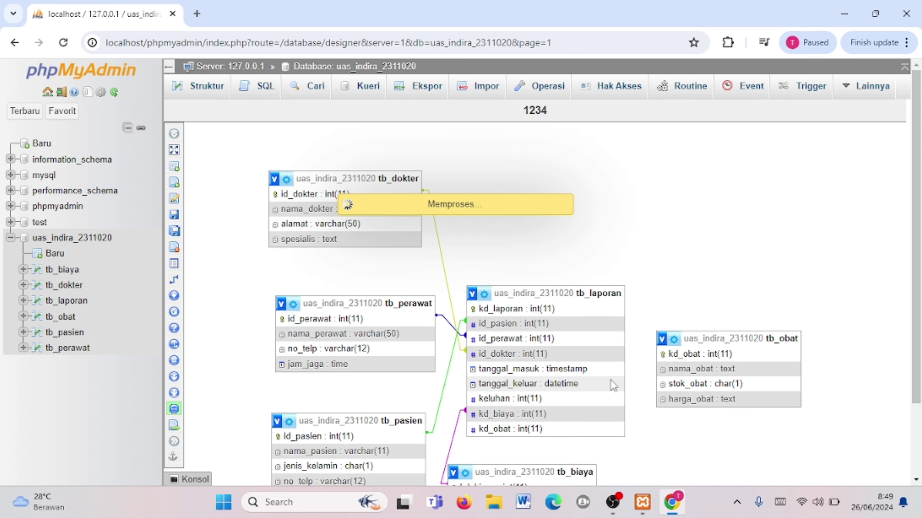
# Move tb_laporan up to the middle of the diagram and place tb_pasien to its lower left.
pyautogui.scroll(-5, 616, 283)
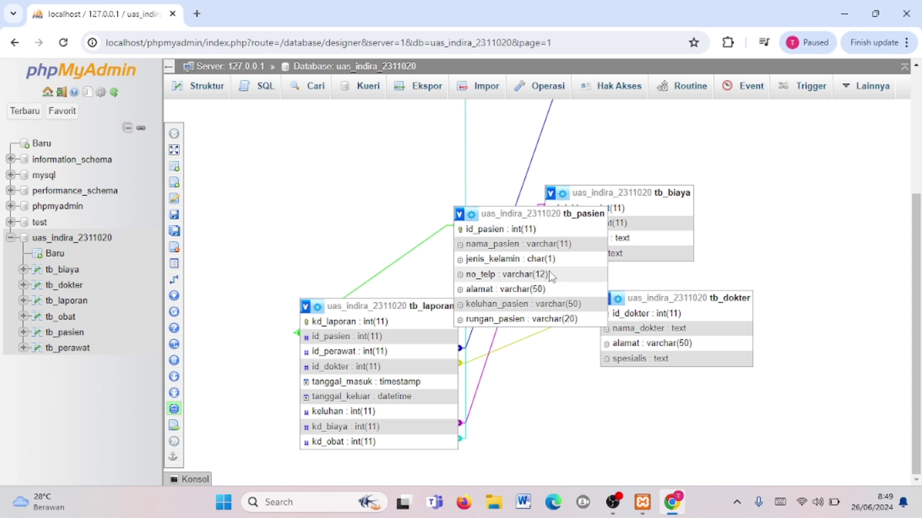
pyautogui.scroll(5, 551, 274)
pyautogui.scroll(-1, 539, 294)
pyautogui.scroll(-4, 521, 377)
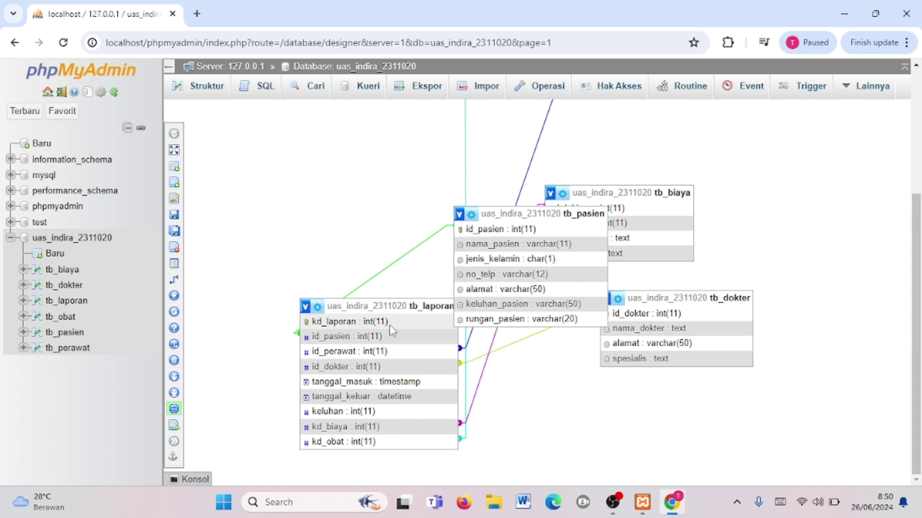
pyautogui.scroll(1, 449, 299)
pyautogui.scroll(2, 449, 298)
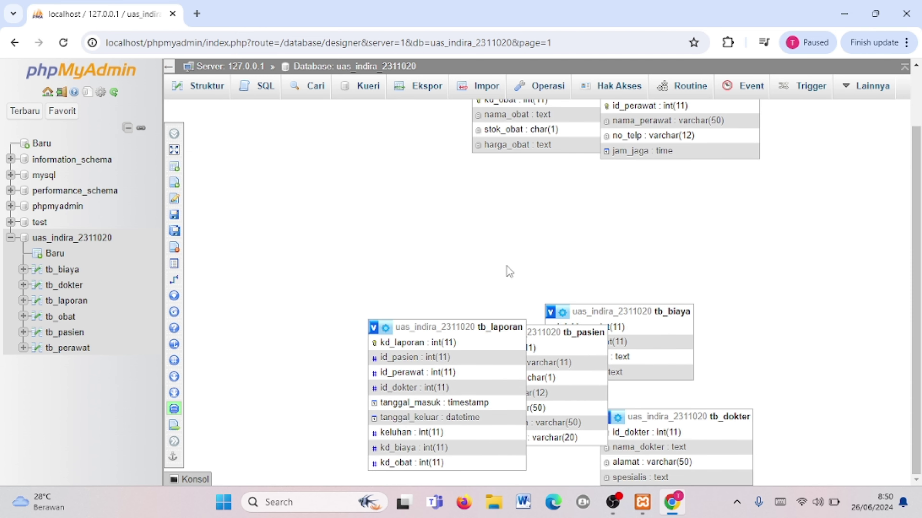
pyautogui.moveTo(493, 326); pyautogui.dragTo(562, 281)
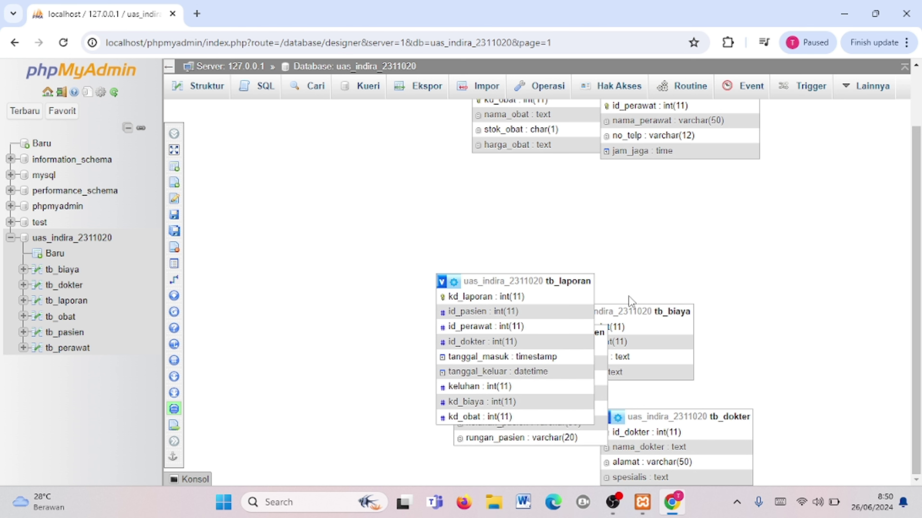
pyautogui.moveTo(629, 297); pyautogui.dragTo(575, 261)
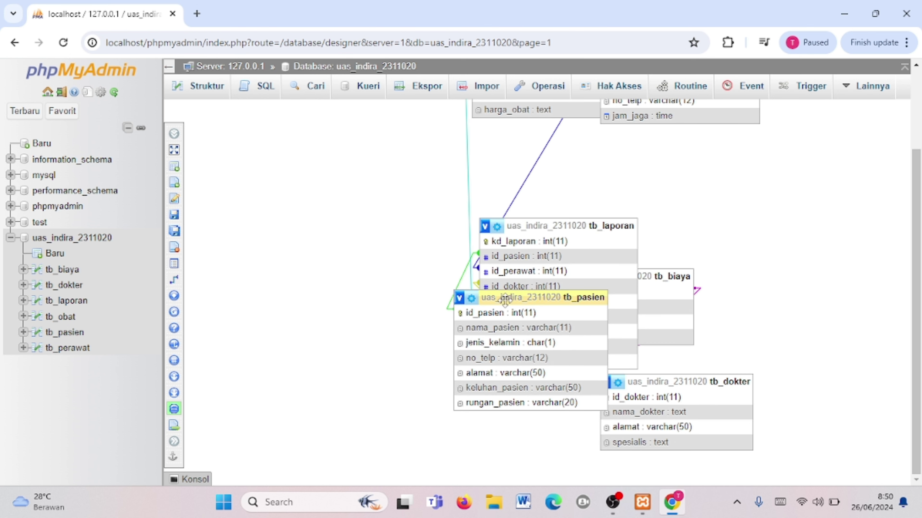
pyautogui.moveTo(504, 301); pyautogui.dragTo(331, 316)
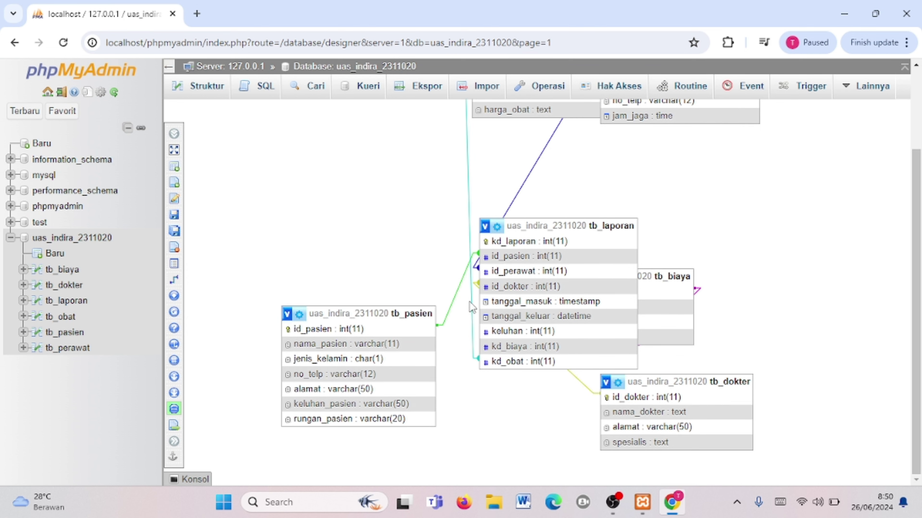
# Stack tb_obat and tb_perawat above tb_pasien on the left of tb_laporan, with tb_obat uppermost.
pyautogui.scroll(3, 557, 190)
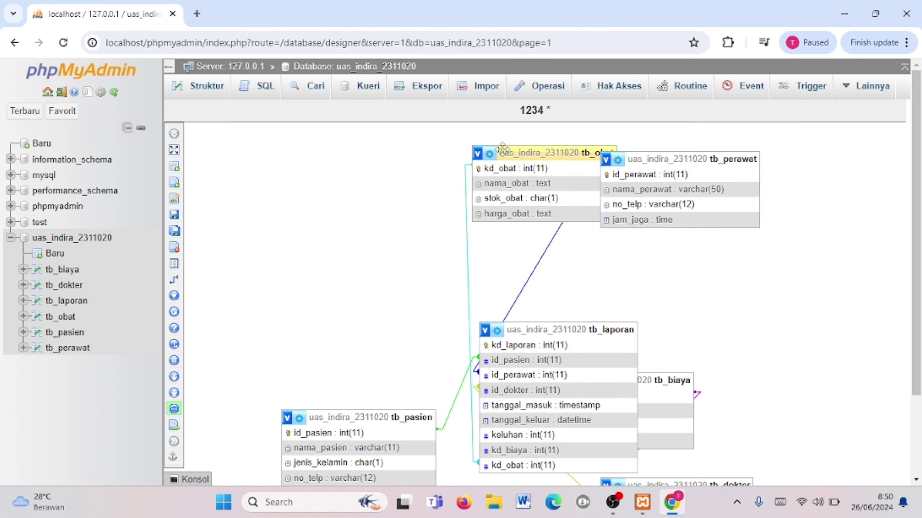
pyautogui.moveTo(484, 149); pyautogui.dragTo(276, 190)
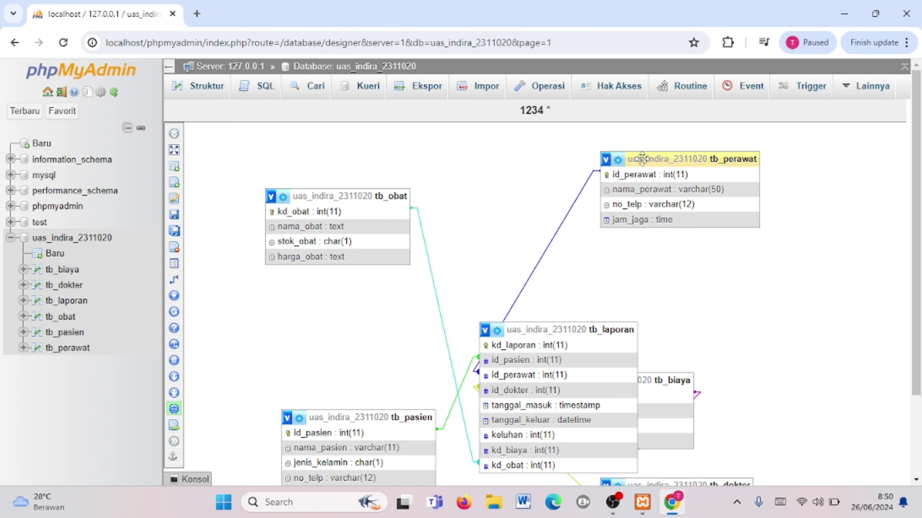
pyautogui.moveTo(633, 160); pyautogui.dragTo(278, 310)
pyautogui.scroll(-3, 688, 260)
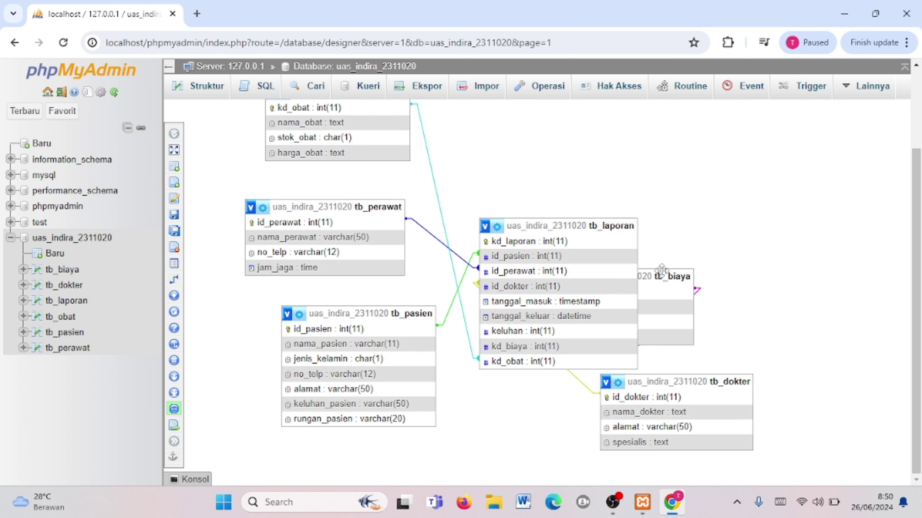
# Place tb_biaya to the right of tb_laporan and tb_dokter beneath it, raising tb_laporan so that the two tables do not overlap.
pyautogui.moveTo(663, 277); pyautogui.dragTo(806, 314)
pyautogui.scroll(-1, 690, 380)
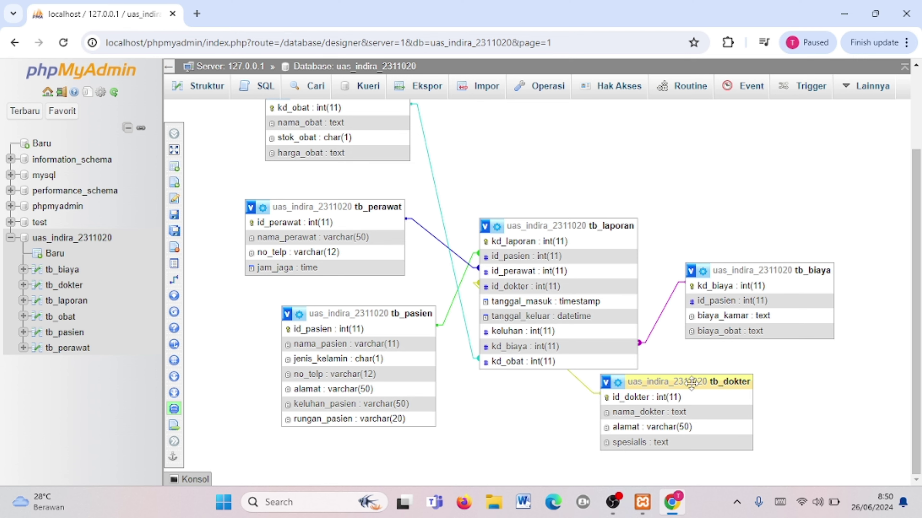
pyautogui.moveTo(690, 381); pyautogui.dragTo(561, 371)
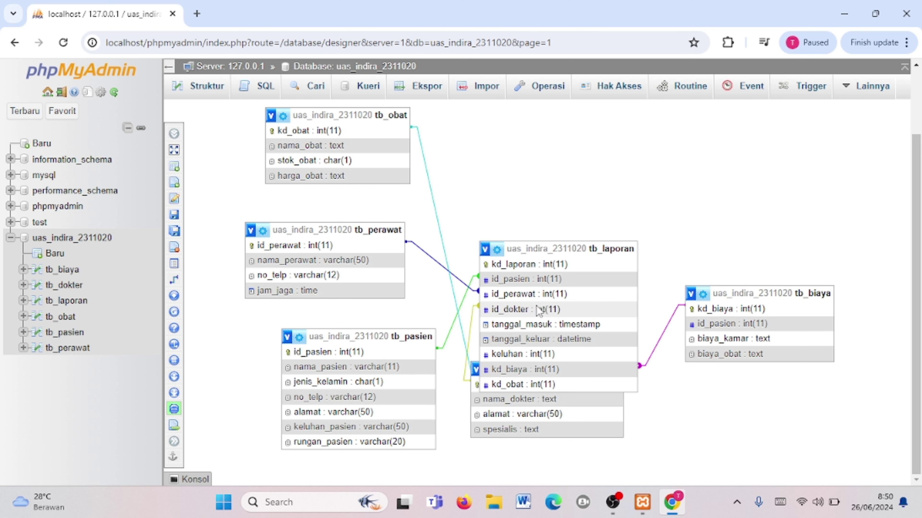
pyautogui.scroll(1, 555, 255)
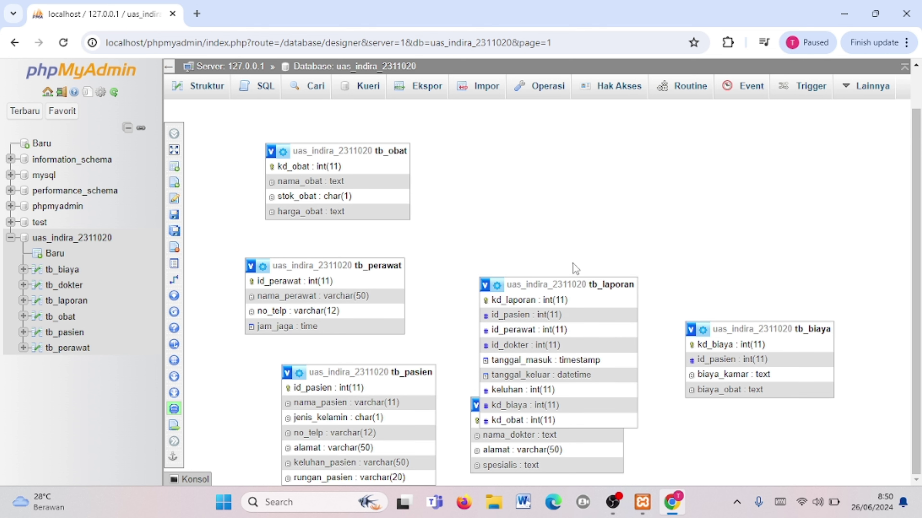
pyautogui.moveTo(555, 284); pyautogui.dragTo(535, 217)
pyautogui.scroll(-1, 613, 159)
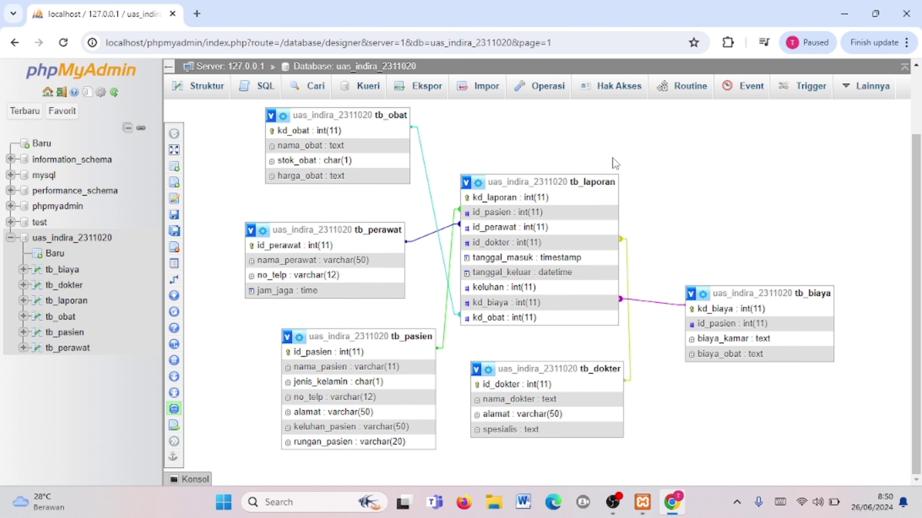